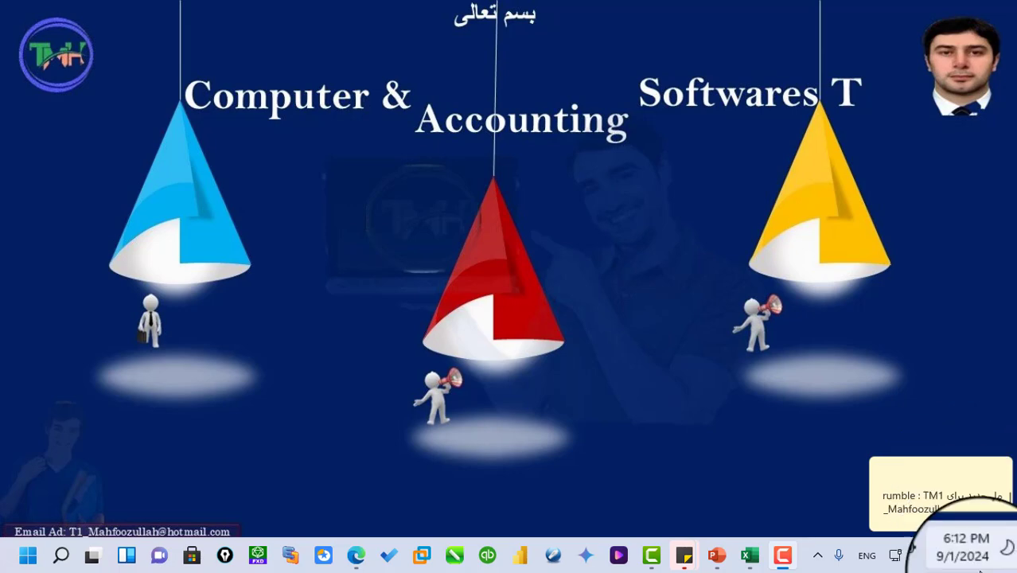
- Switch to Excel and view the print and share options of the xlsx.xlsx workbook
click(754, 561)
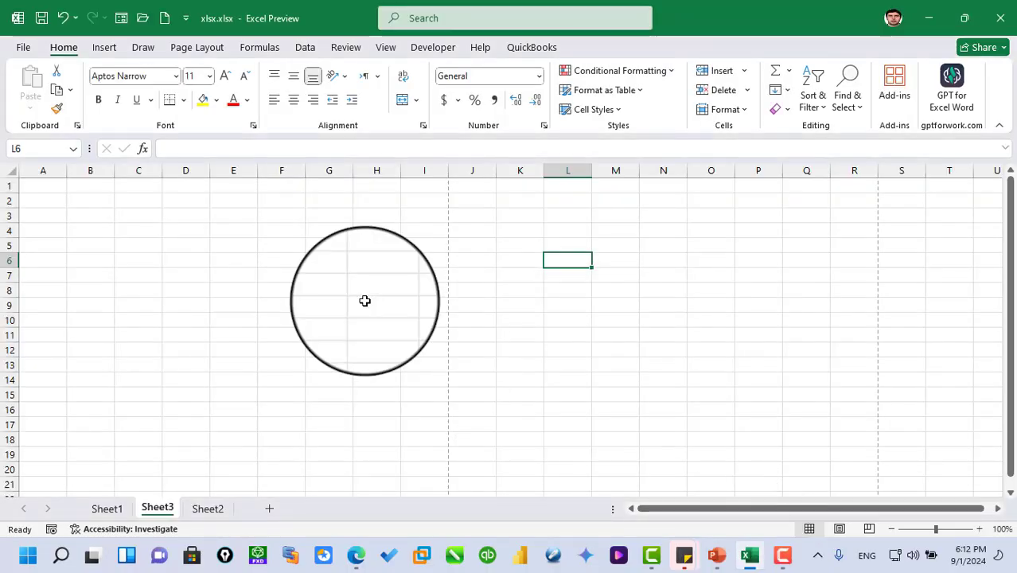
click(23, 45)
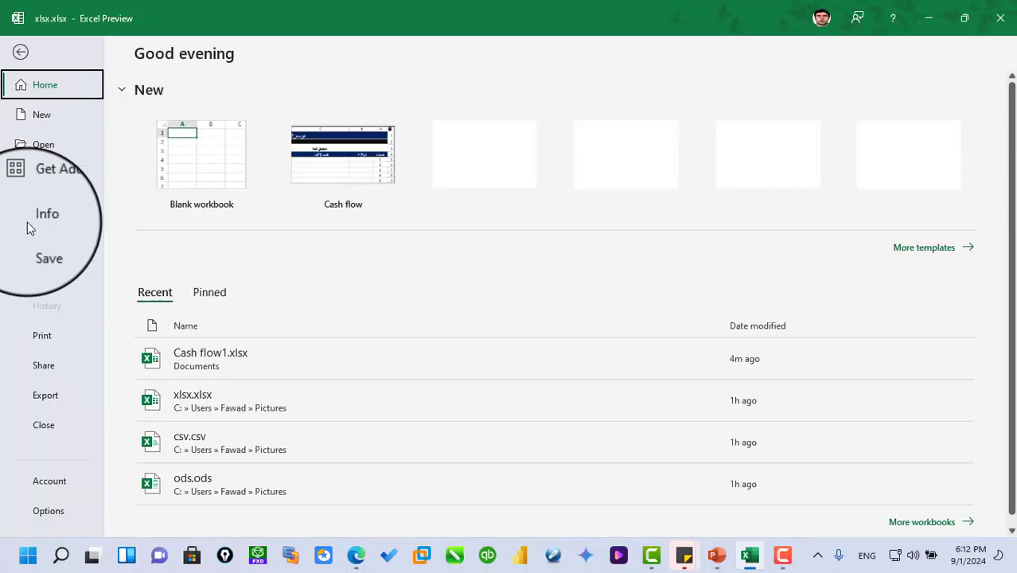
click(44, 347)
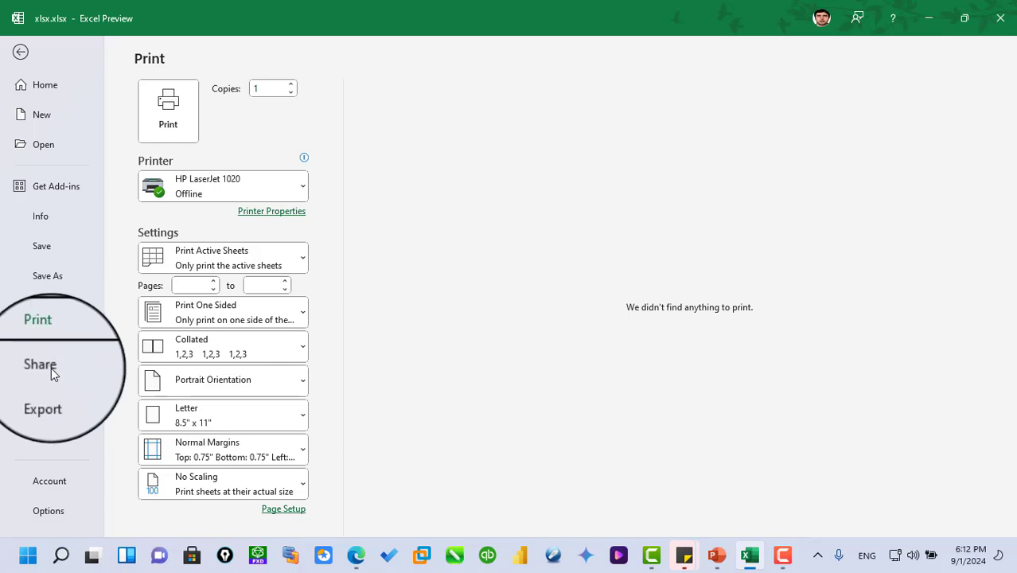
click(51, 367)
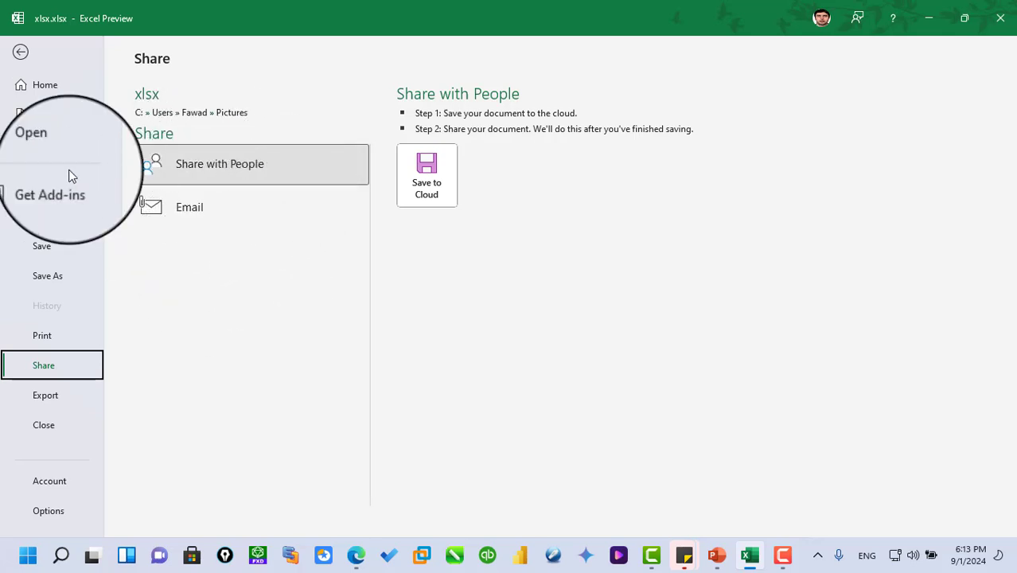
- Create a new workbook from the Cash flow template and select cell C6
click(44, 119)
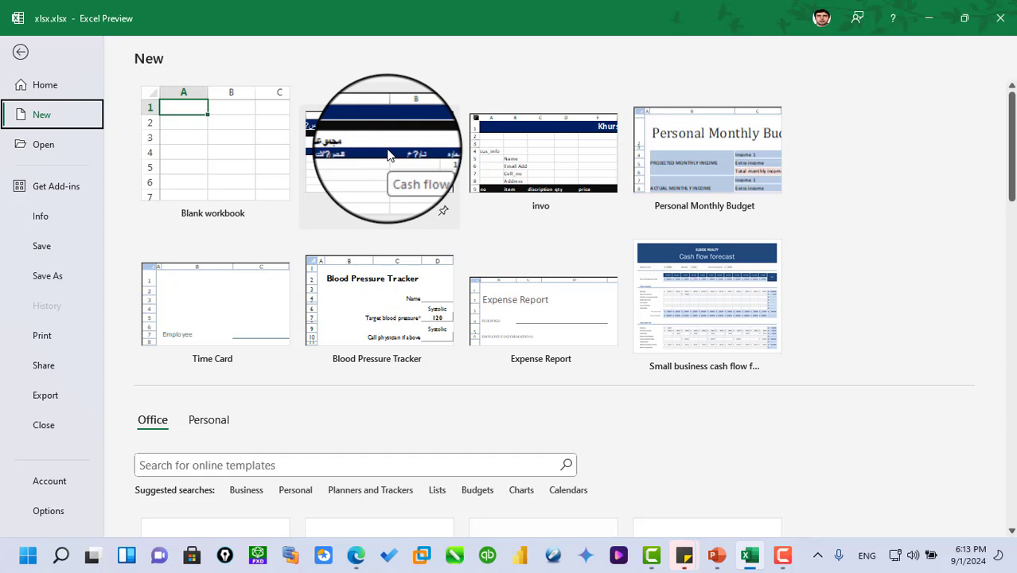
click(388, 155)
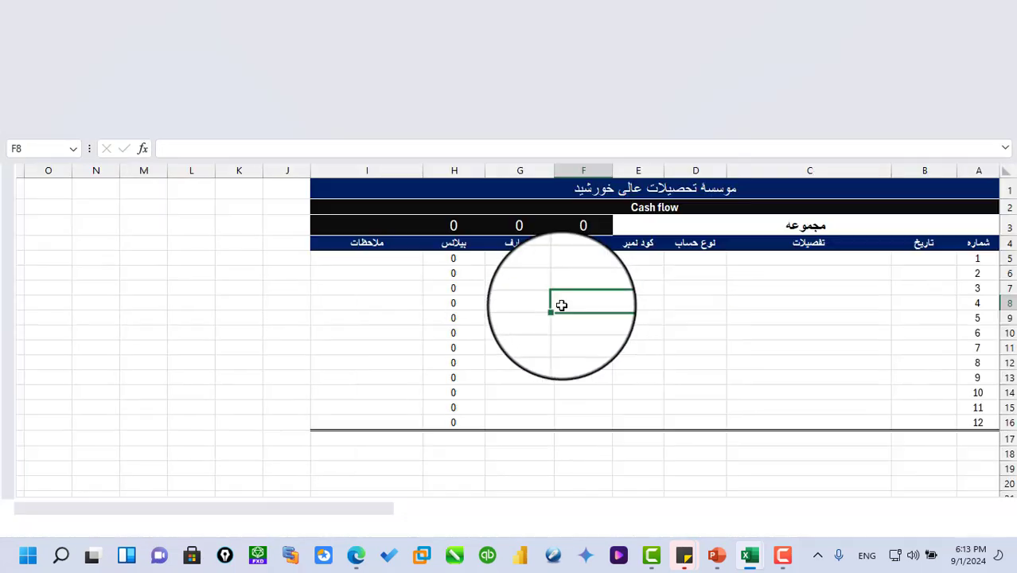
click(709, 296)
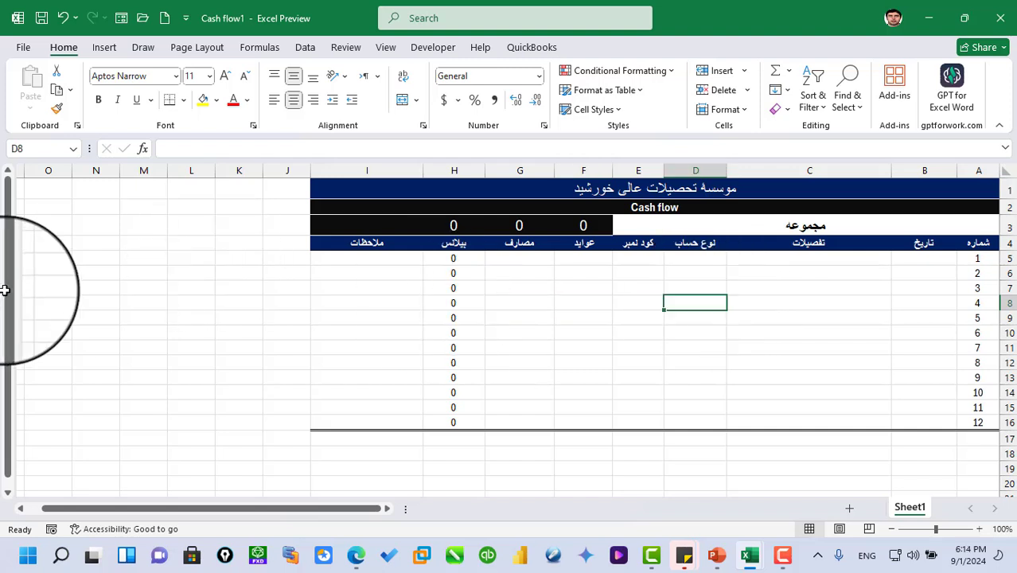
click(784, 274)
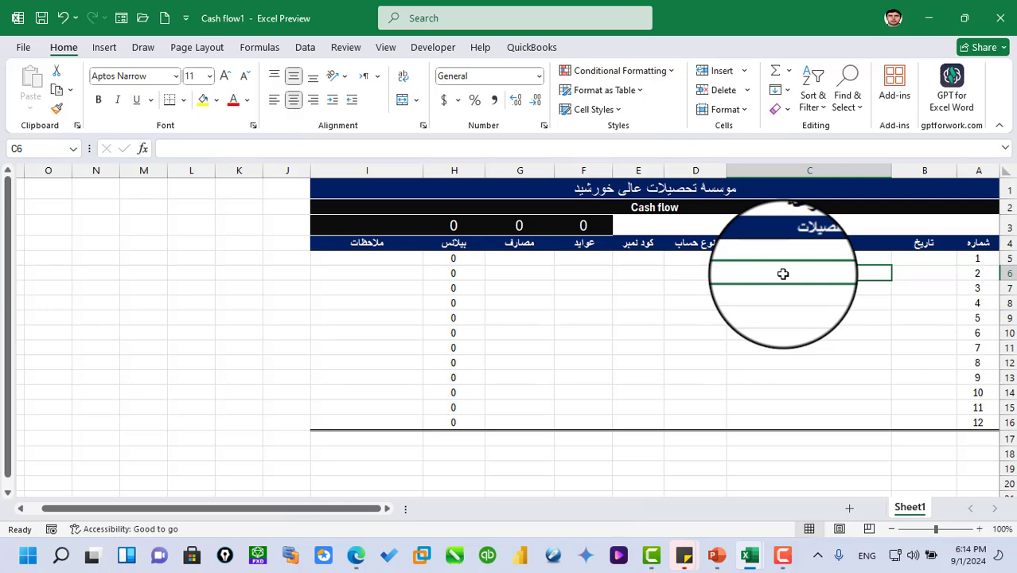
- Save the workbook to the cloud in OneDrive - Personal as Cash flow1.xlsx so it can be shared with people
click(23, 48)
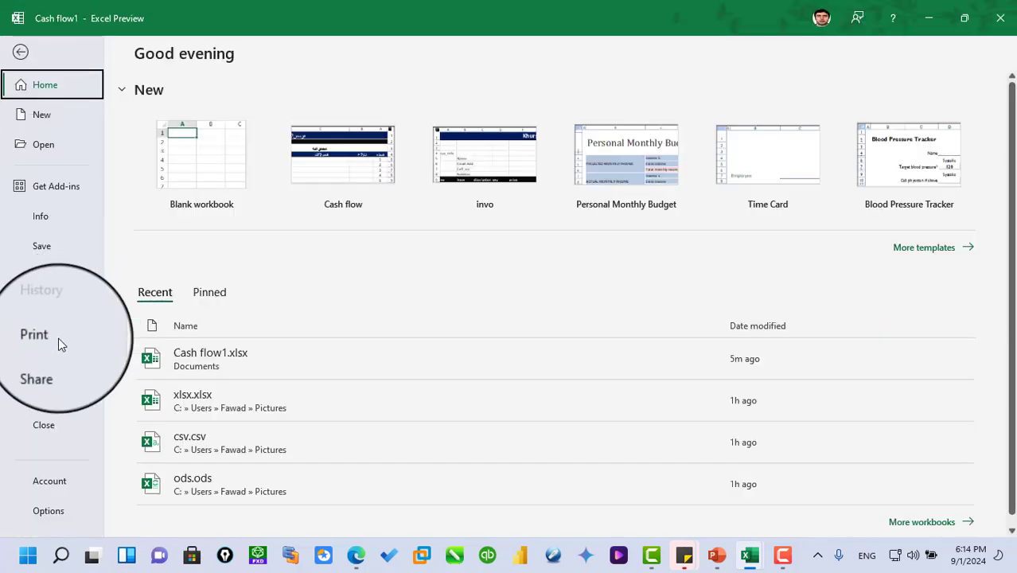
click(44, 366)
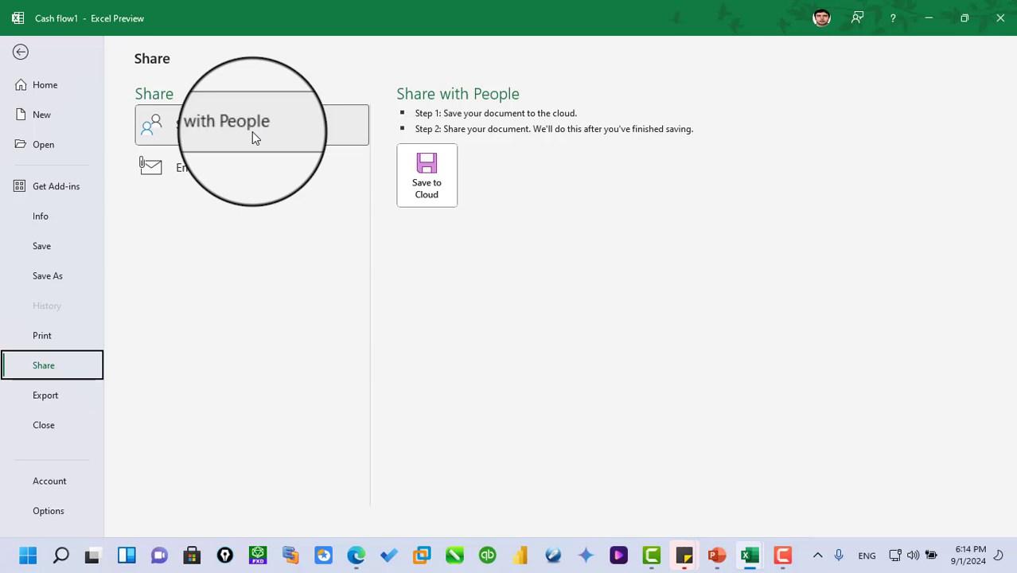
click(436, 190)
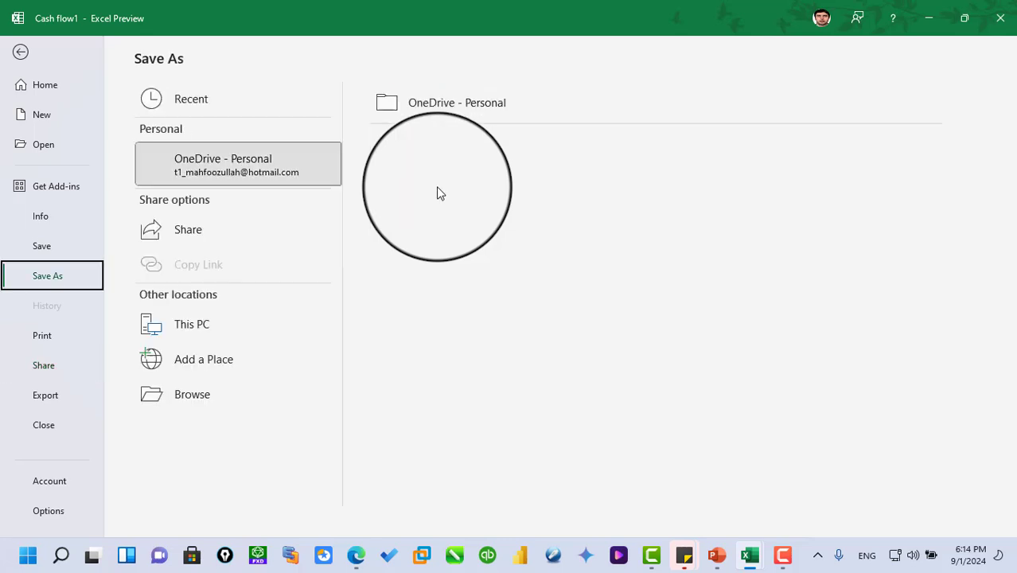
click(259, 169)
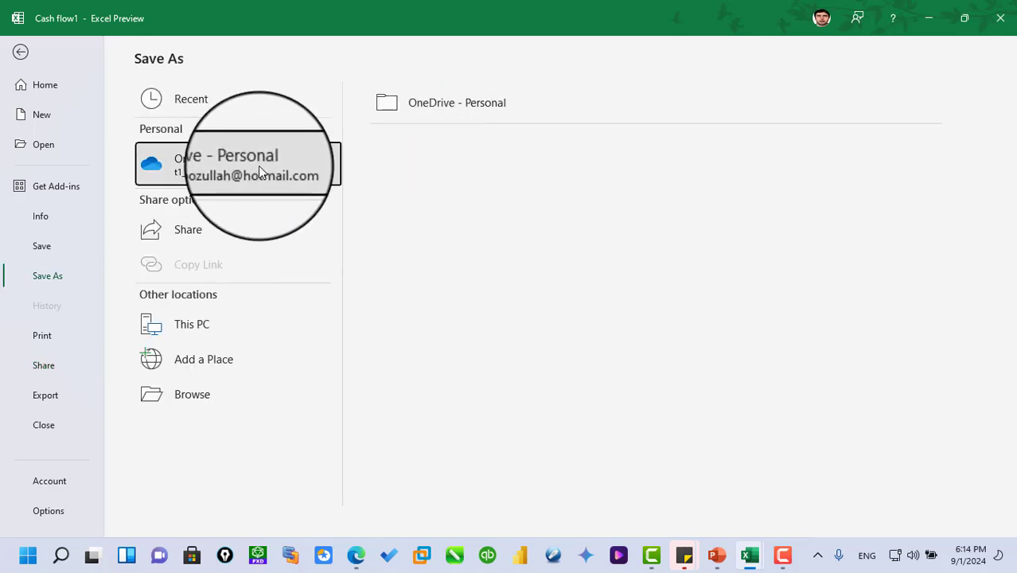
click(274, 180)
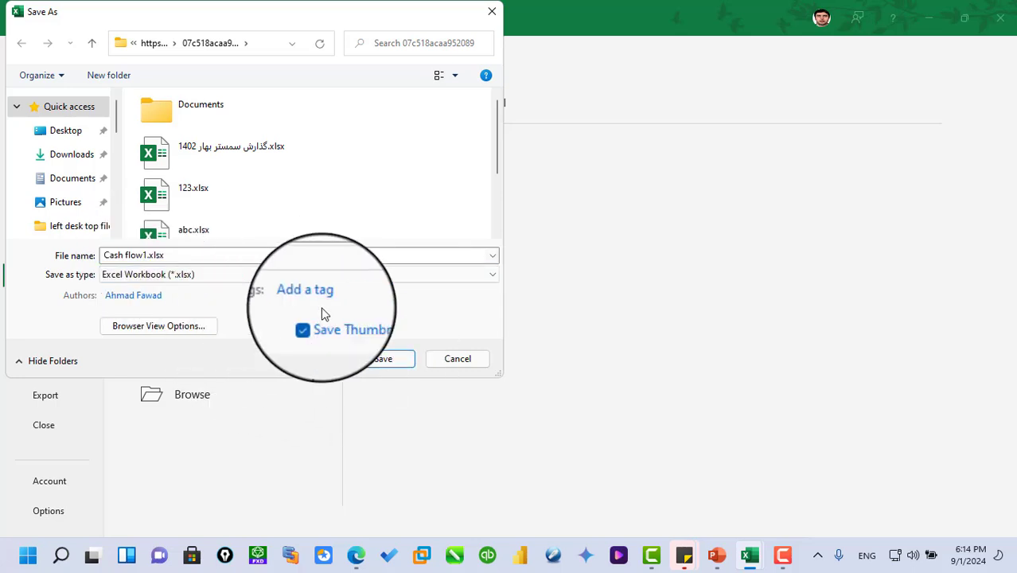
click(379, 357)
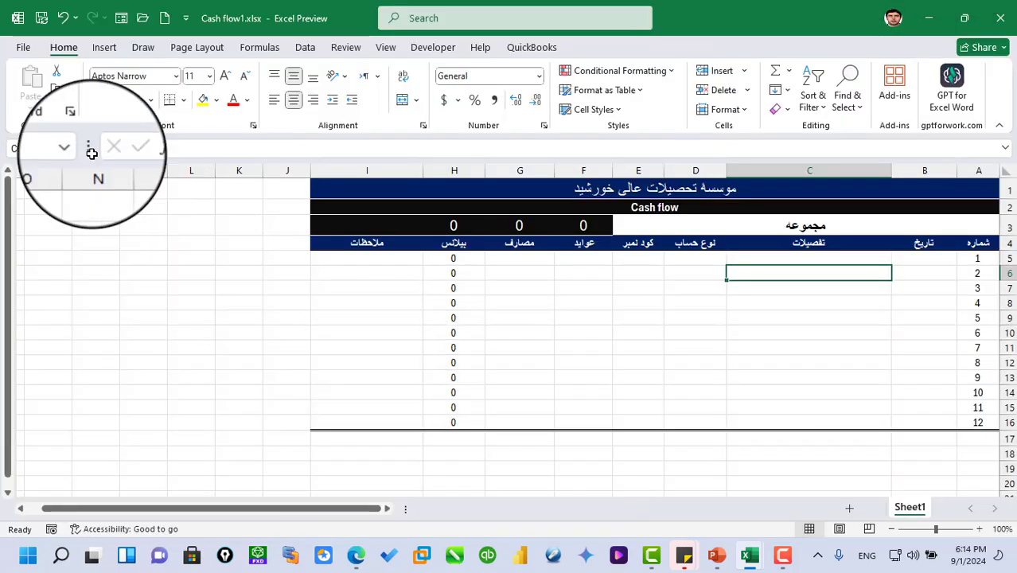
- Bring up the Share with People invitation form for the OneDrive copy of the workbook, leaving cell C6 unedited
click(23, 47)
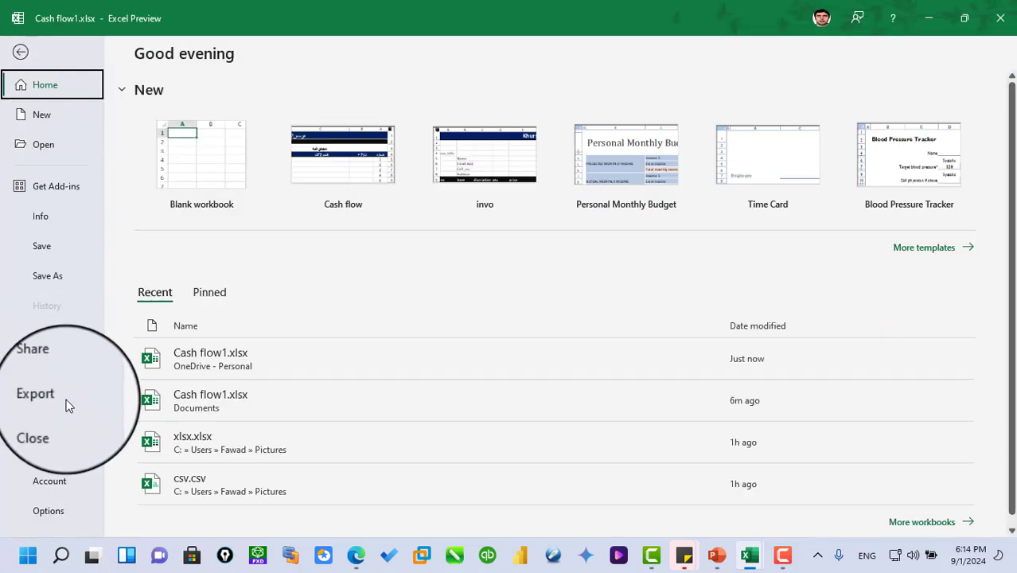
click(44, 365)
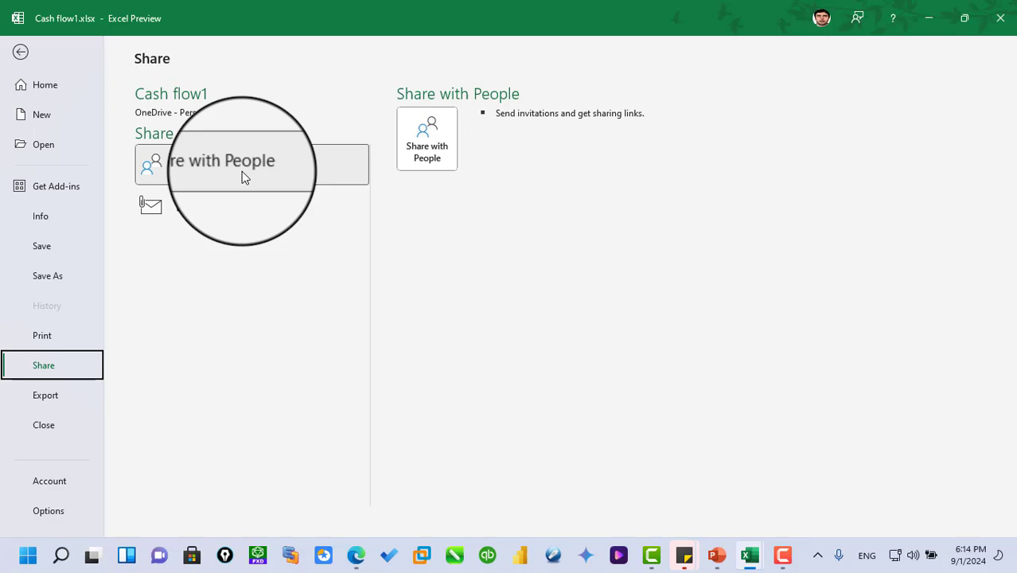
click(428, 142)
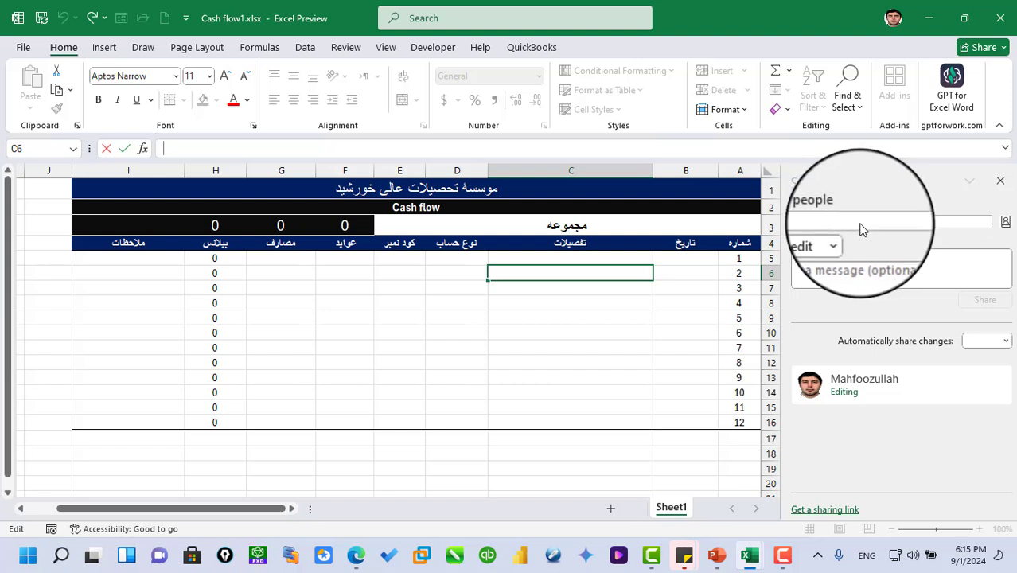
key(Escape)
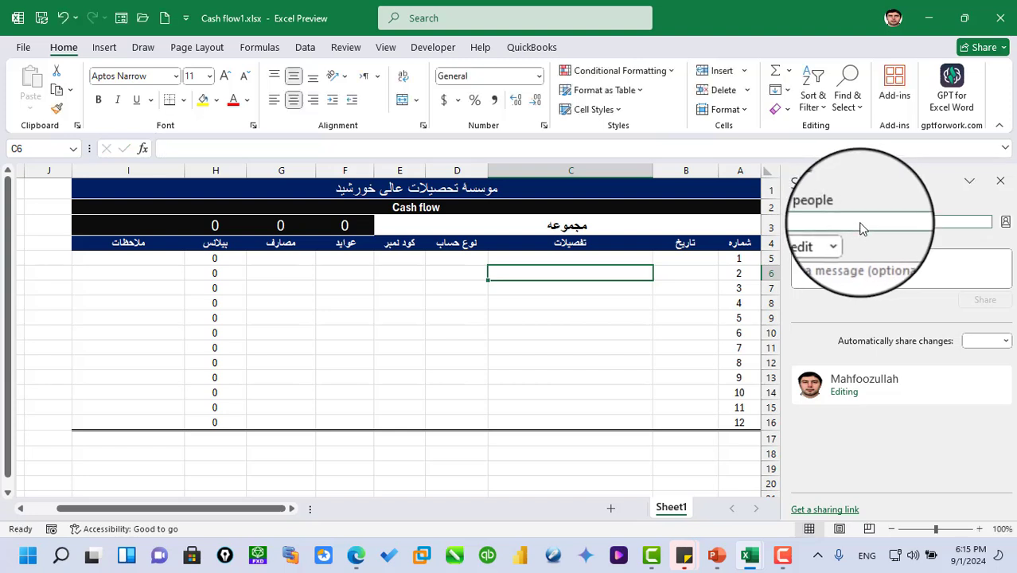
- Enter the invitee's e-mail address as the person to invite to the workbook
click(821, 227)
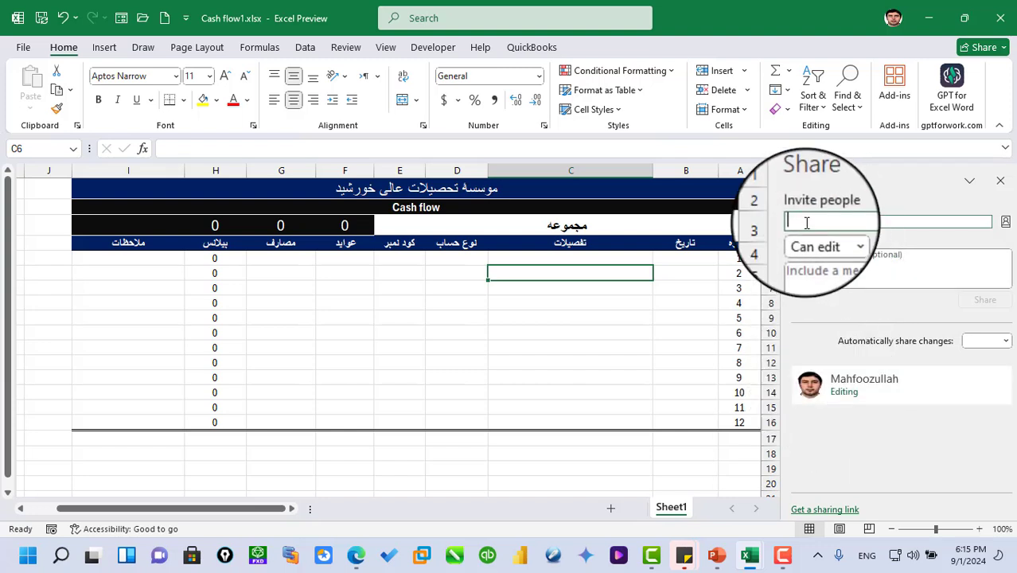
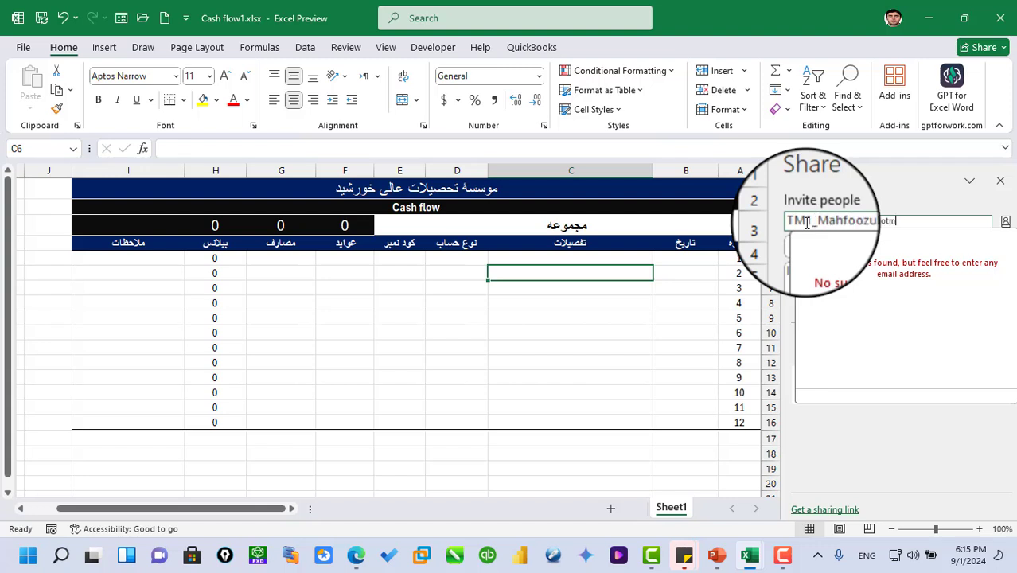
click(923, 181)
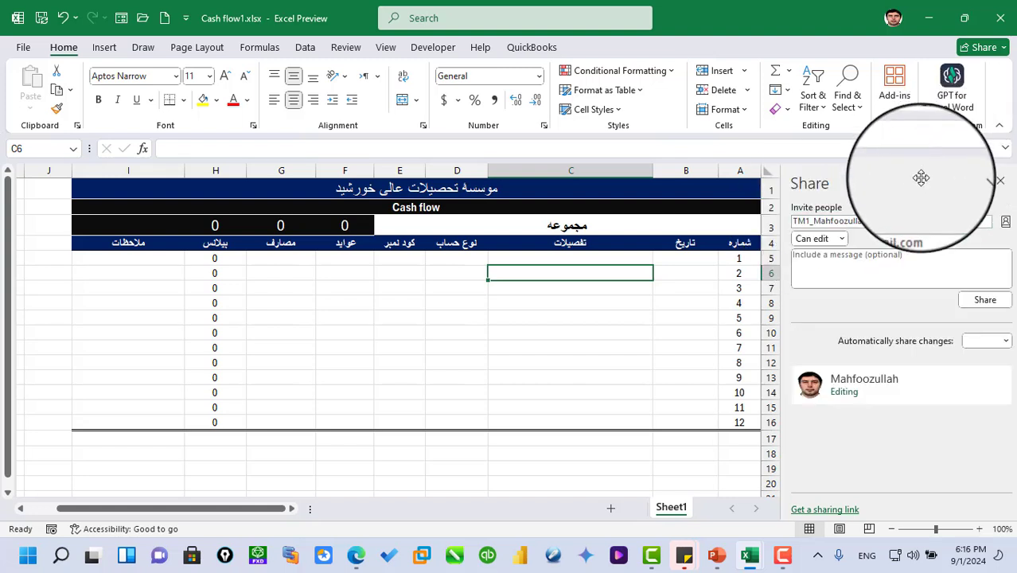
- Set the invitee's permission to Can edit and share the workbook without a message
click(843, 240)
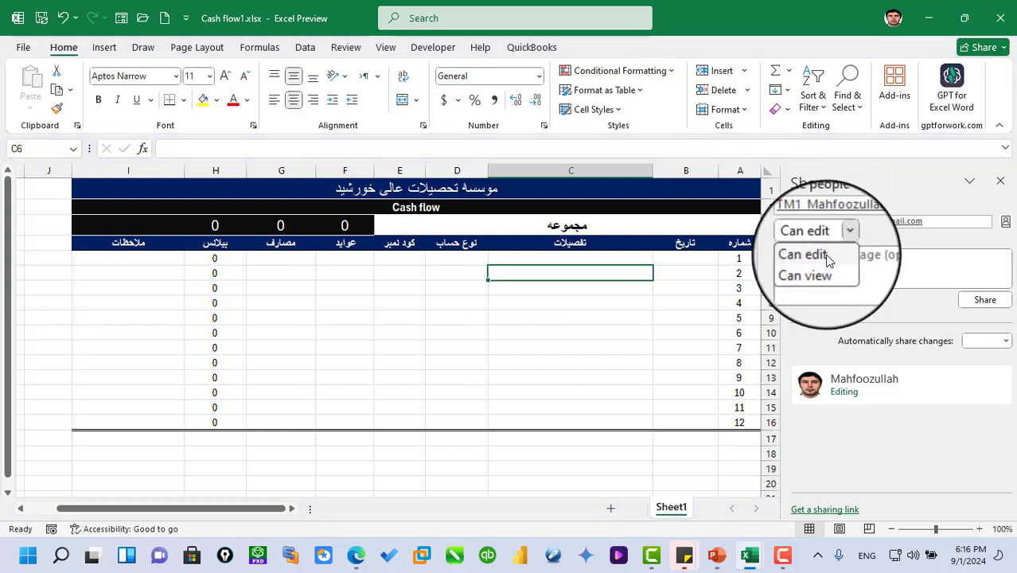
click(828, 257)
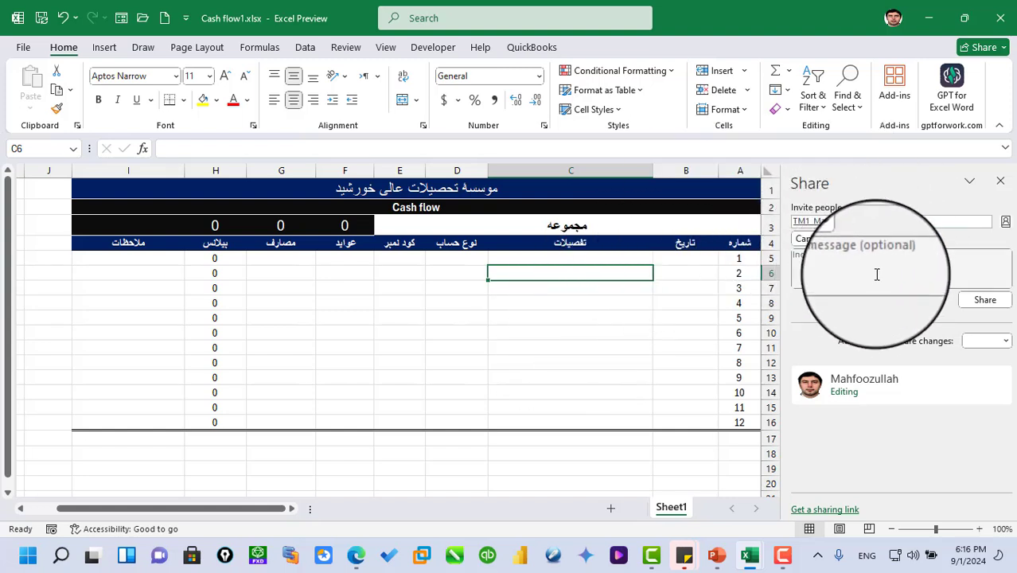
click(846, 266)
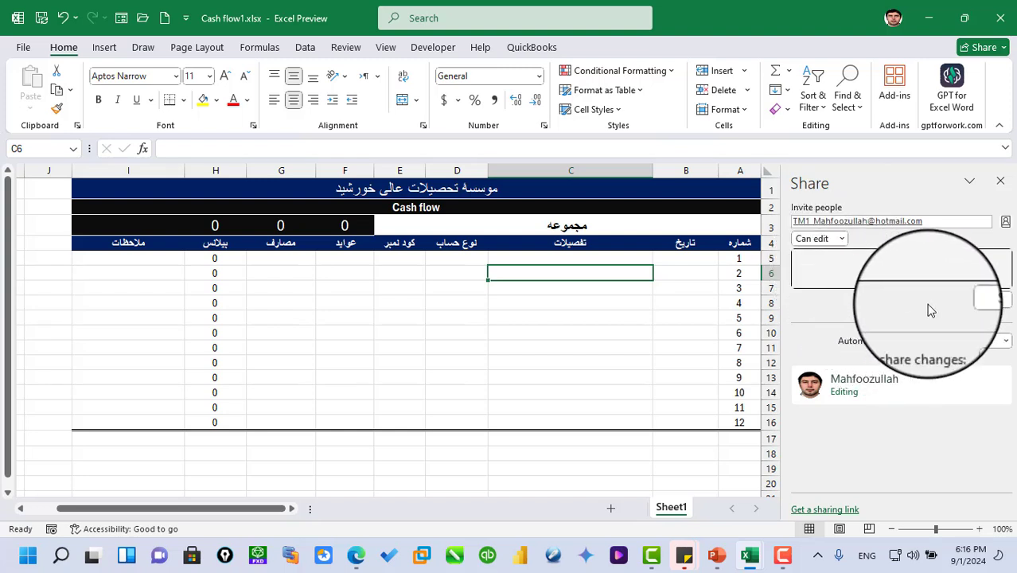
click(988, 302)
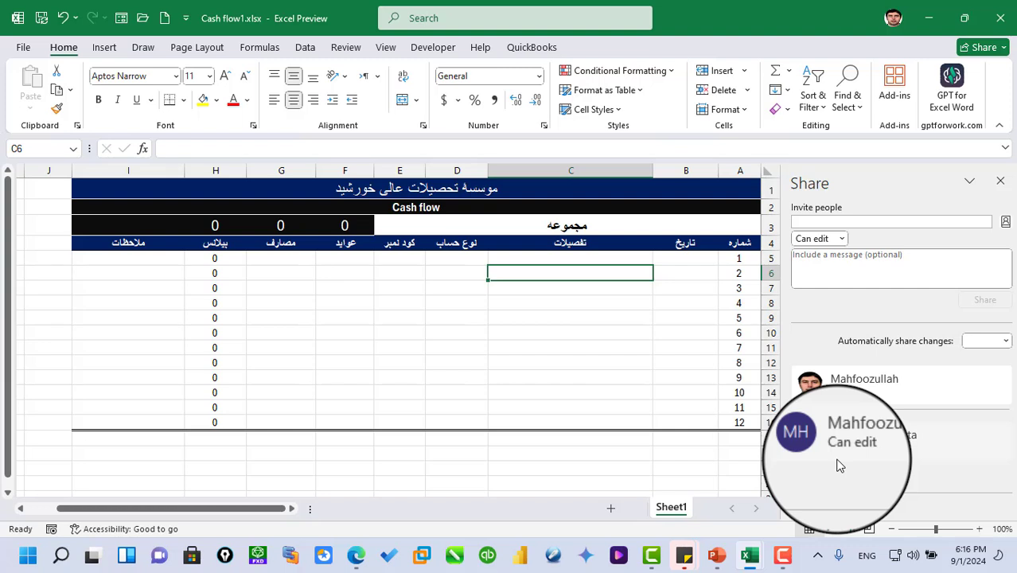
- Look at the invited person's contact card, close it, and bring up an Outlook e-mail message addressed to them
click(878, 444)
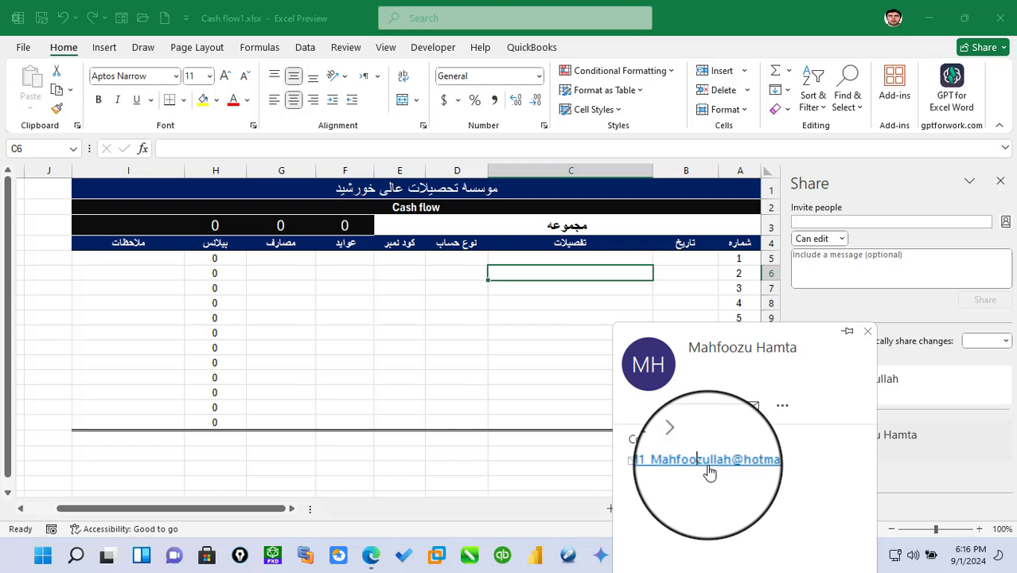
click(866, 328)
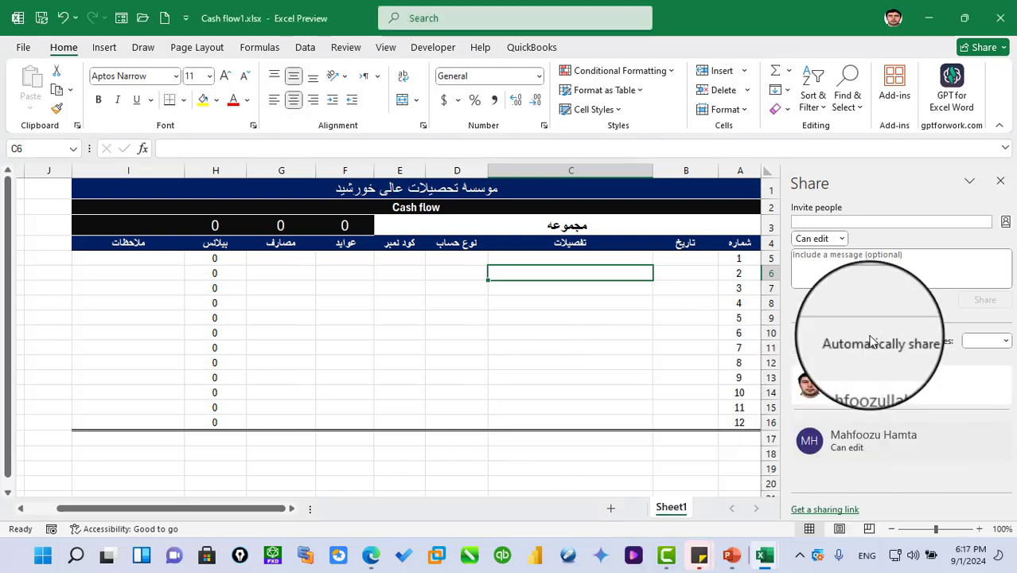
click(819, 558)
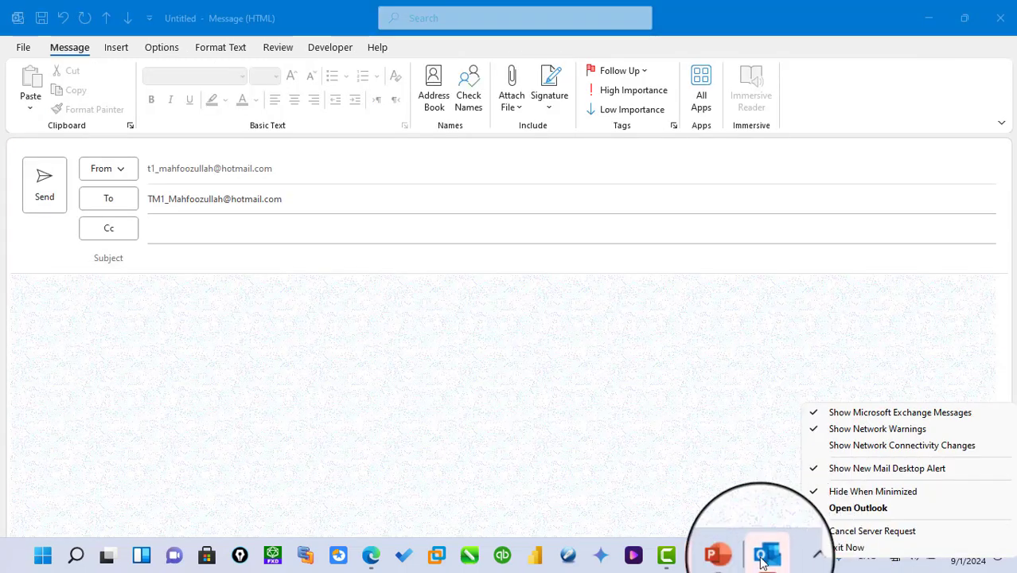
click(761, 555)
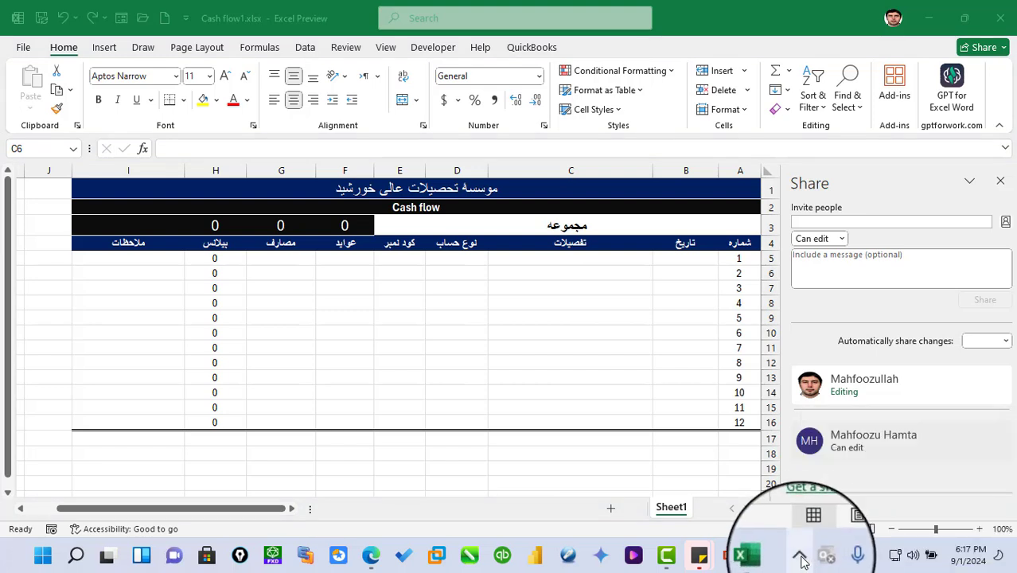
click(816, 559)
click(581, 362)
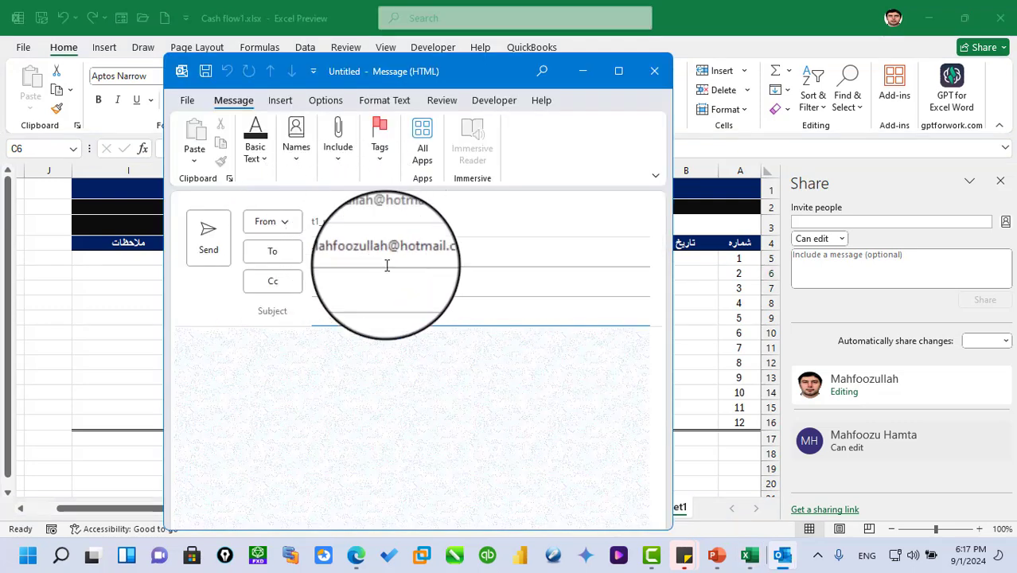
- Add the first suggested contact as Cc recipient of the e-mail, and discard the message without saving it
click(326, 283)
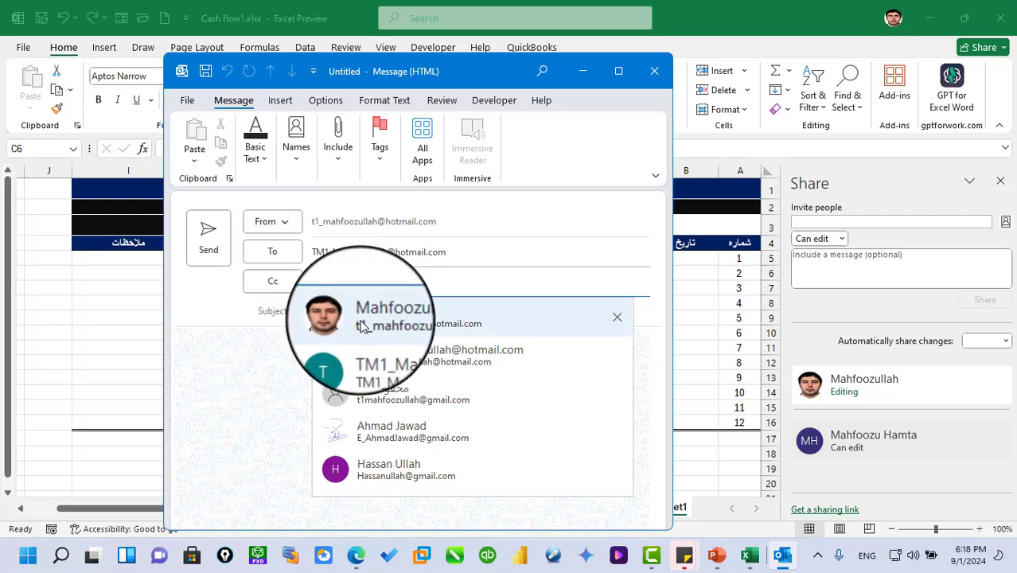
click(362, 326)
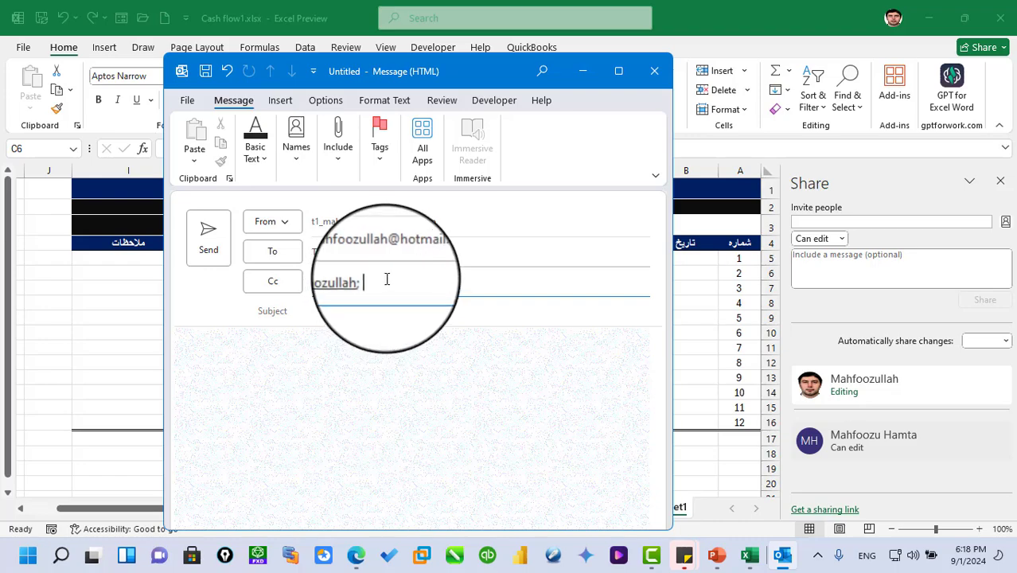
click(652, 72)
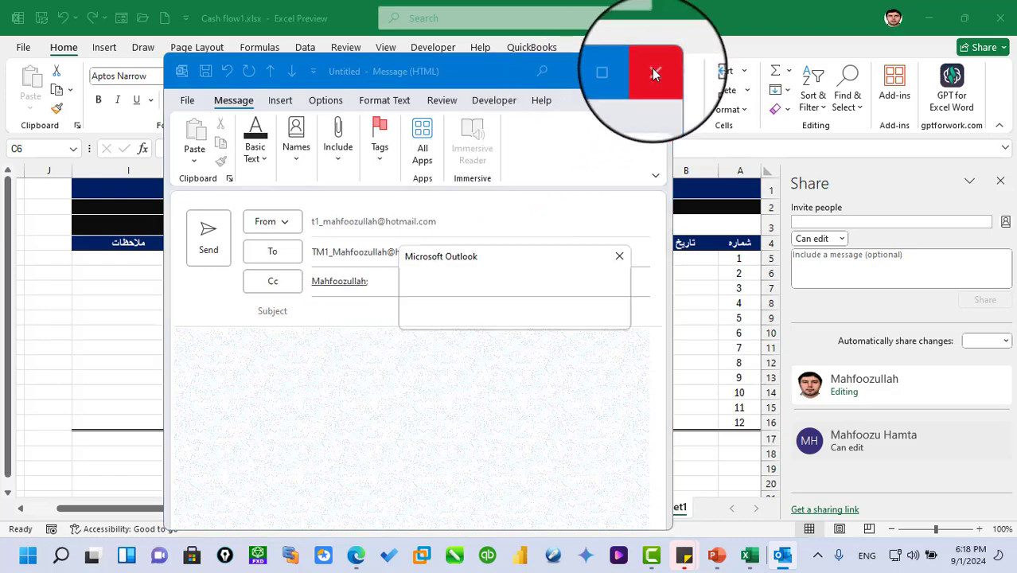
click(512, 318)
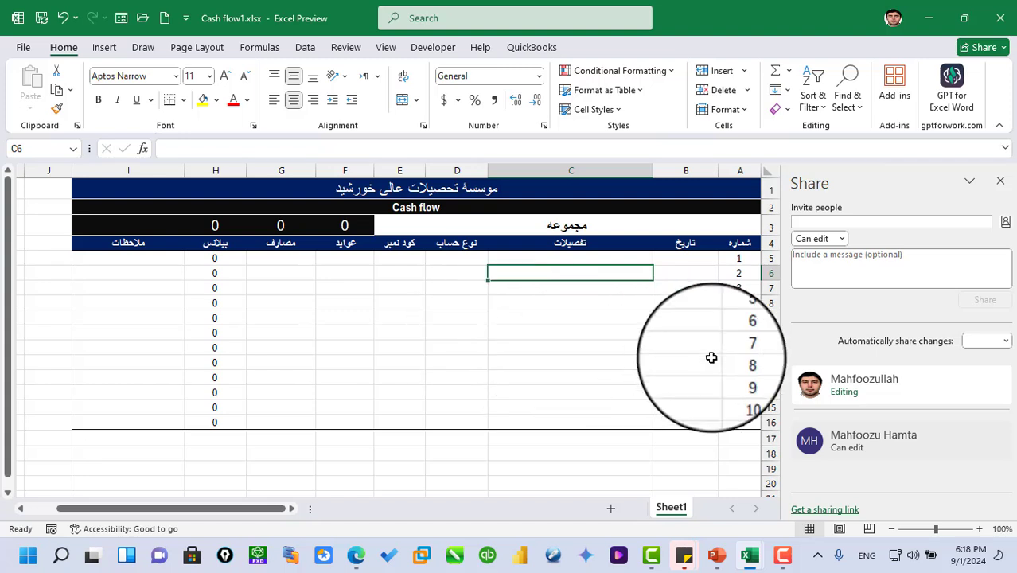
- Close the sharing pane and close the Cash flow1 workbook, saving its changes
click(809, 223)
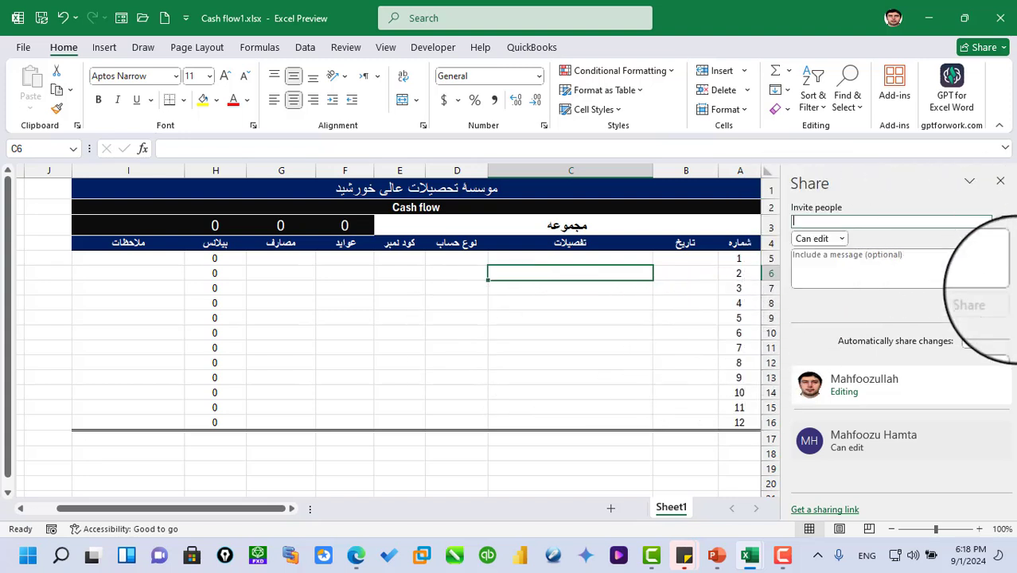
click(1001, 181)
click(677, 312)
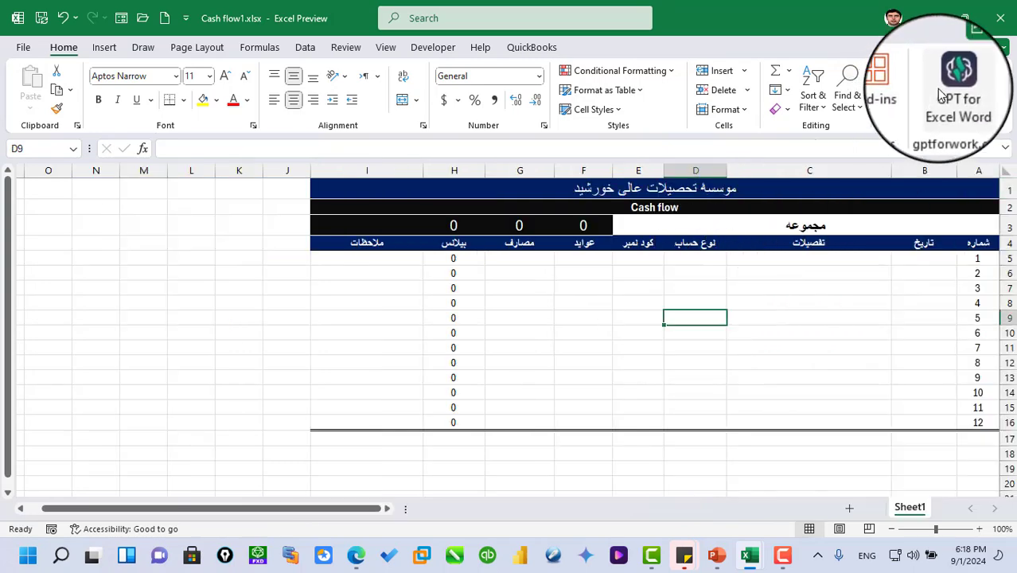
click(1001, 18)
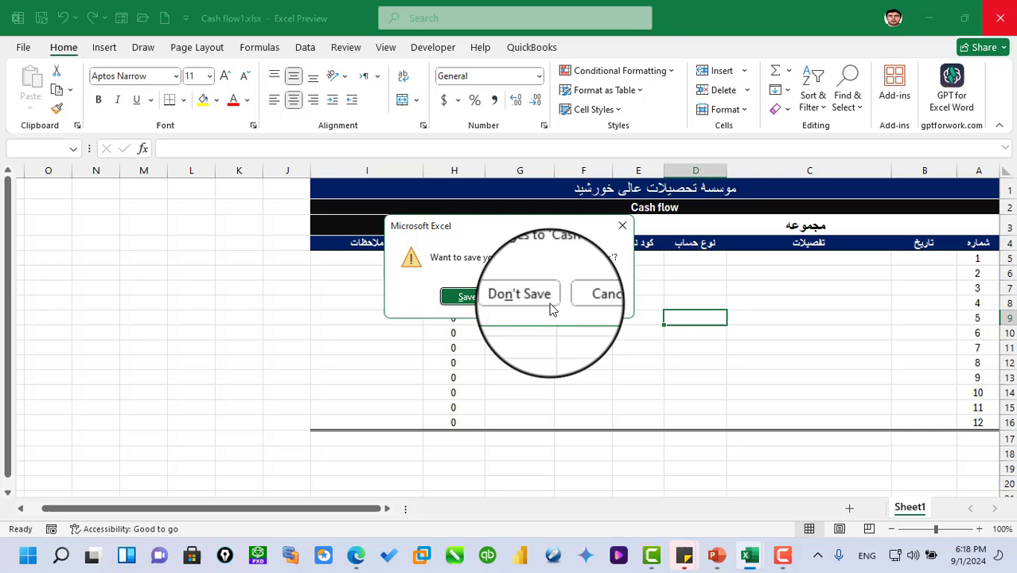
click(467, 299)
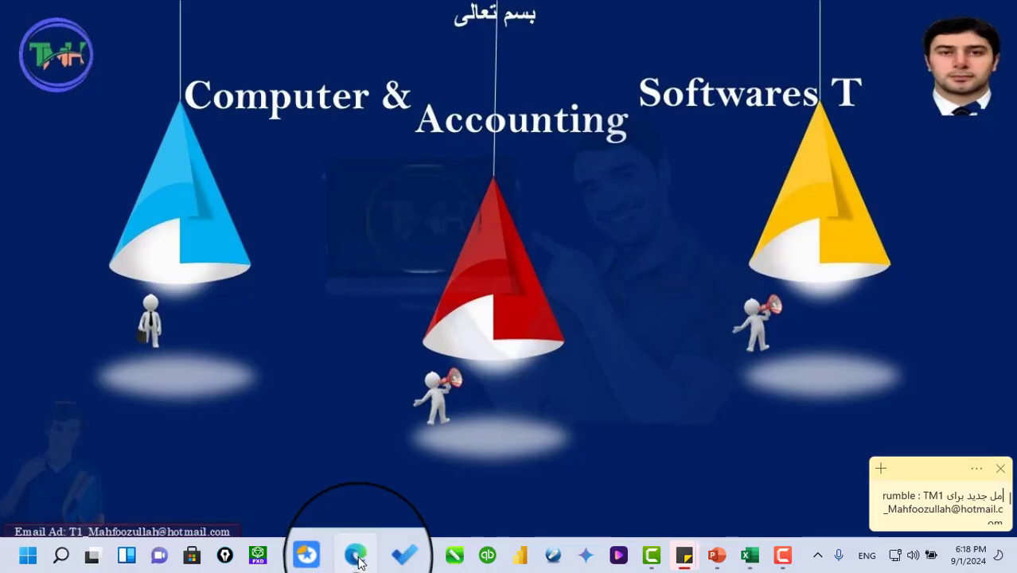
- Switch to Microsoft Edge and load onedrive.com in a new tab
click(358, 558)
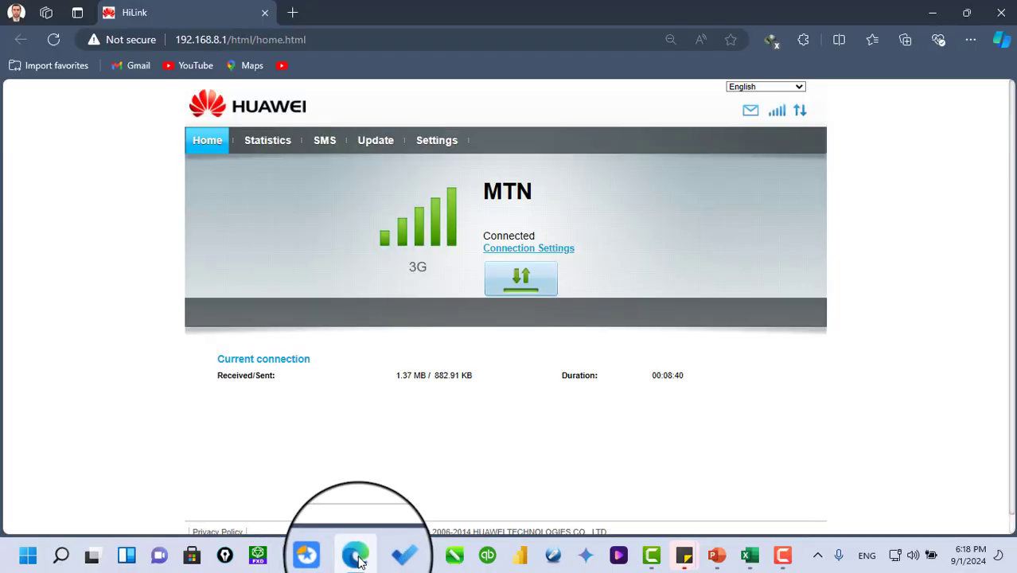
click(291, 13)
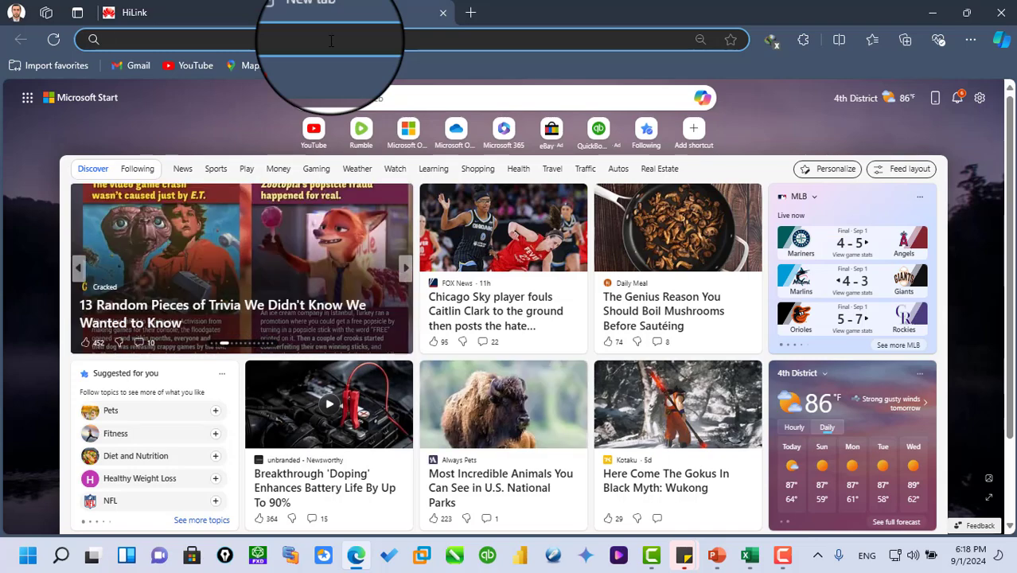
text(on)
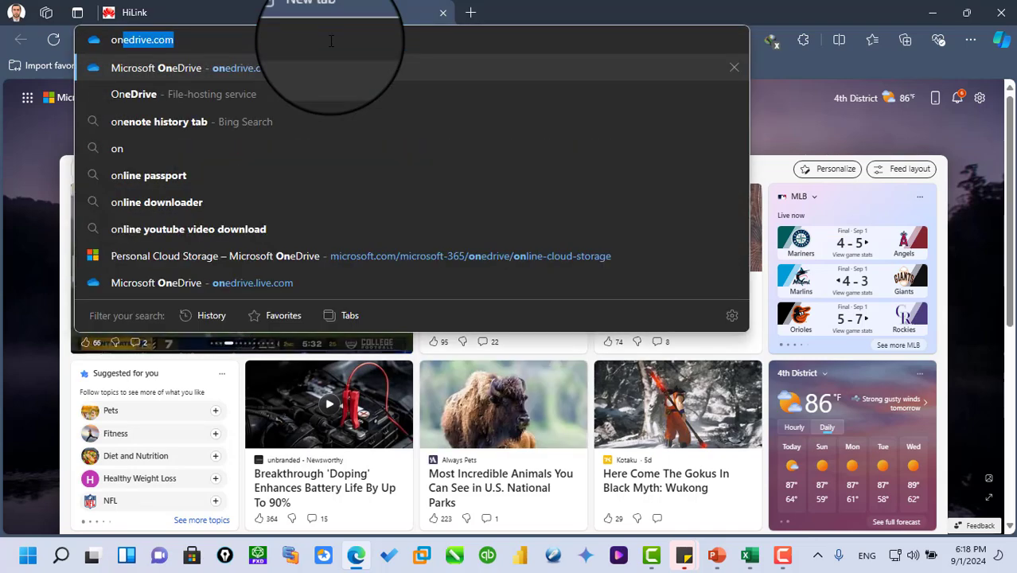
text(edrive)
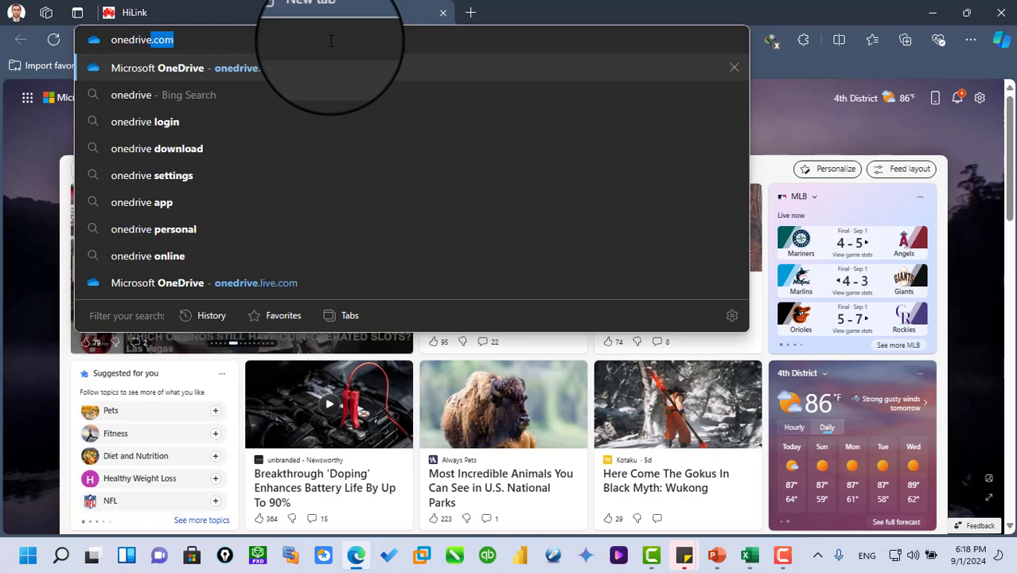
key(Return)
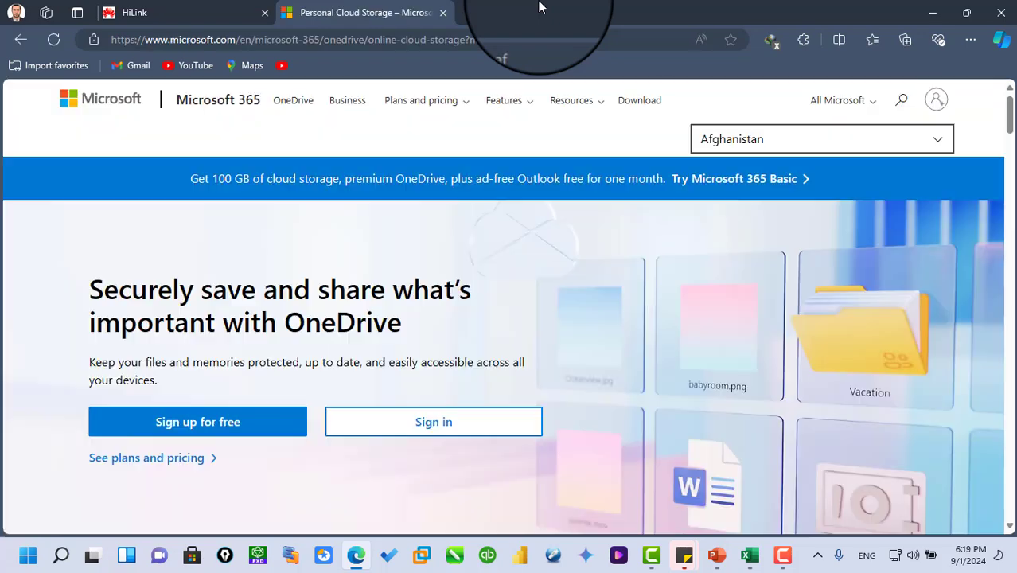
- Sign in to OneDrive with the invitee's saved e-mail address and account password, and choose to stay signed in
click(402, 414)
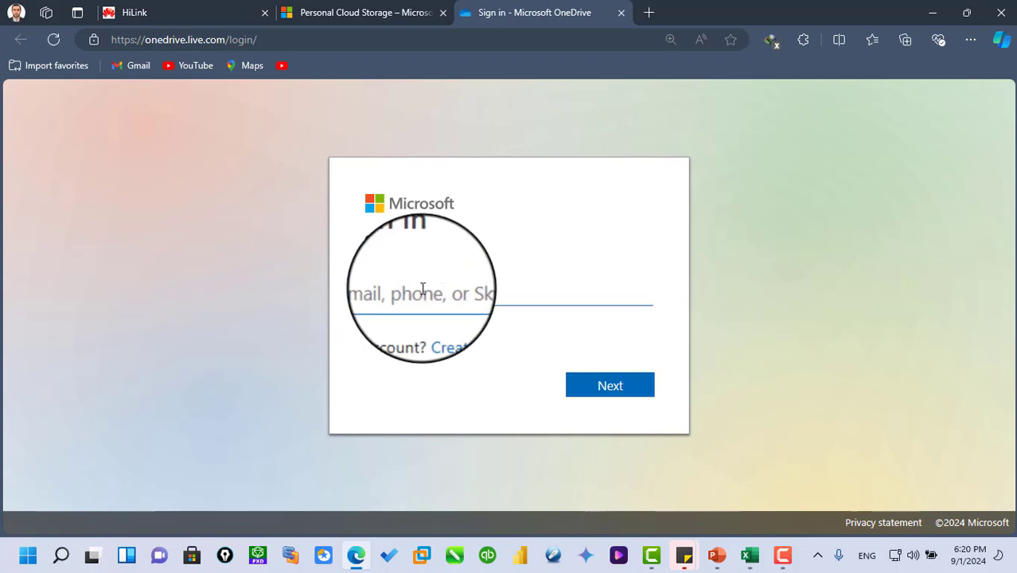
click(422, 288)
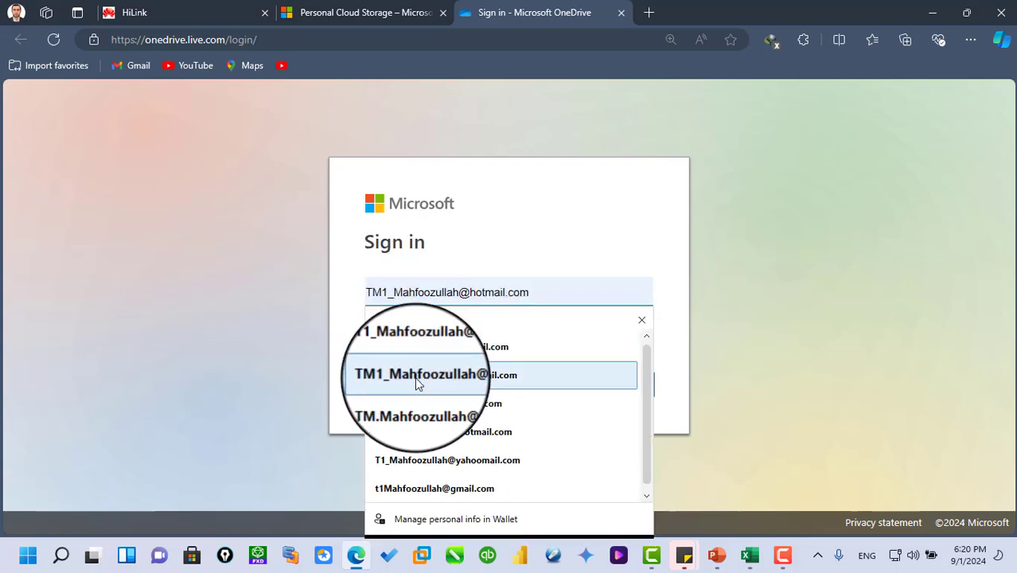
click(416, 381)
click(609, 387)
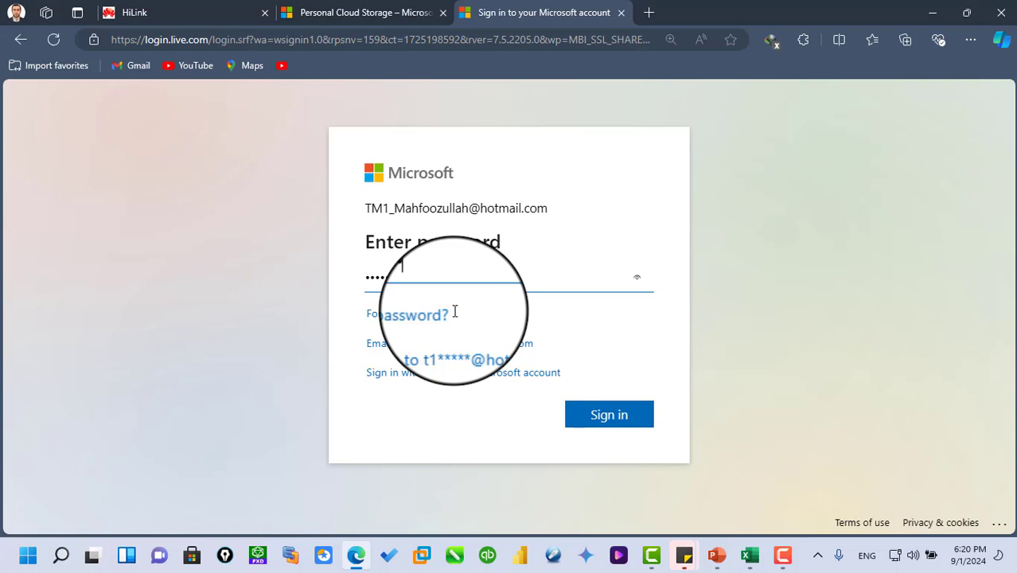
click(611, 420)
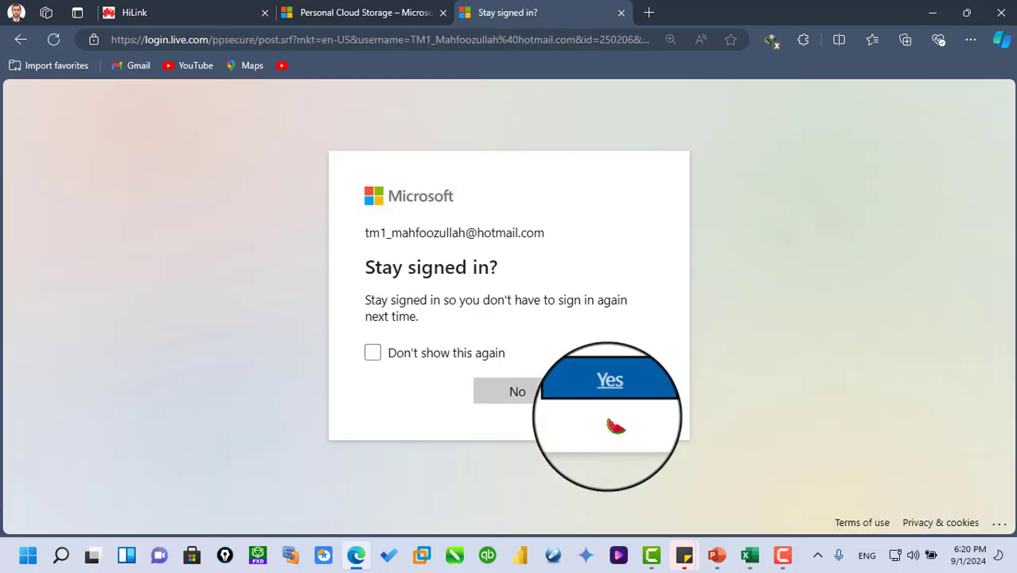
click(610, 392)
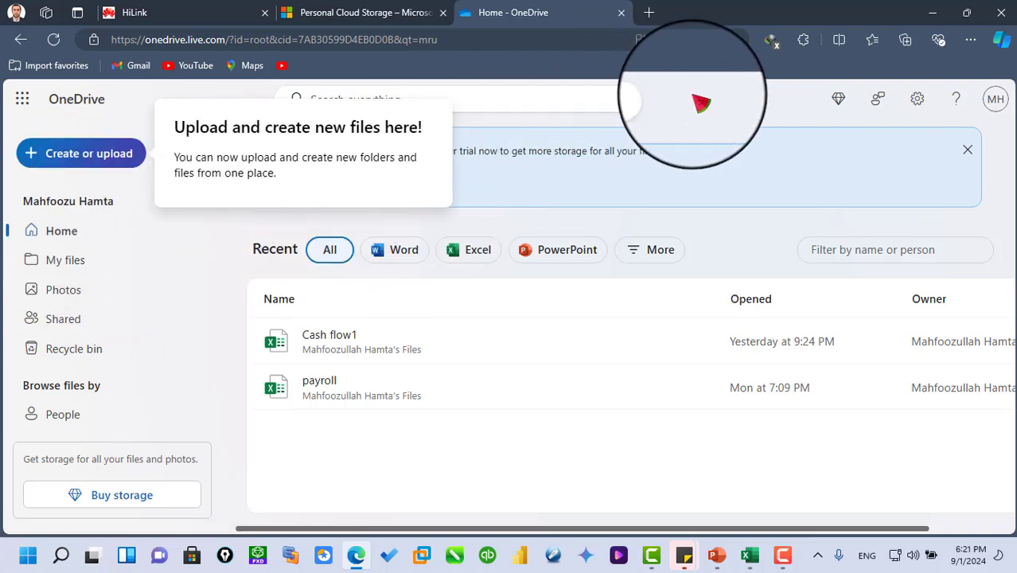
- Examine My files and the shared files listed under By you and With you
click(62, 261)
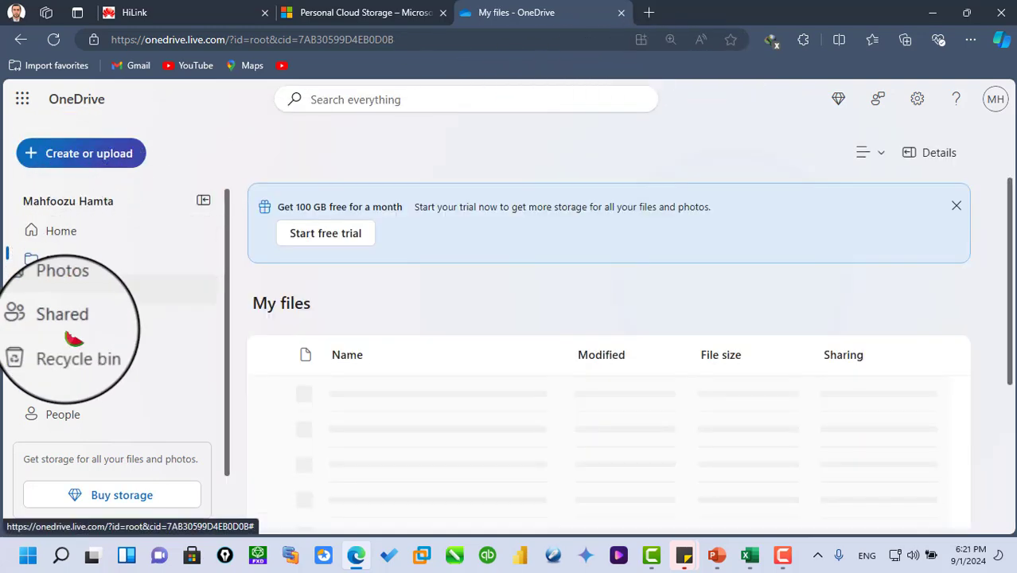
click(70, 322)
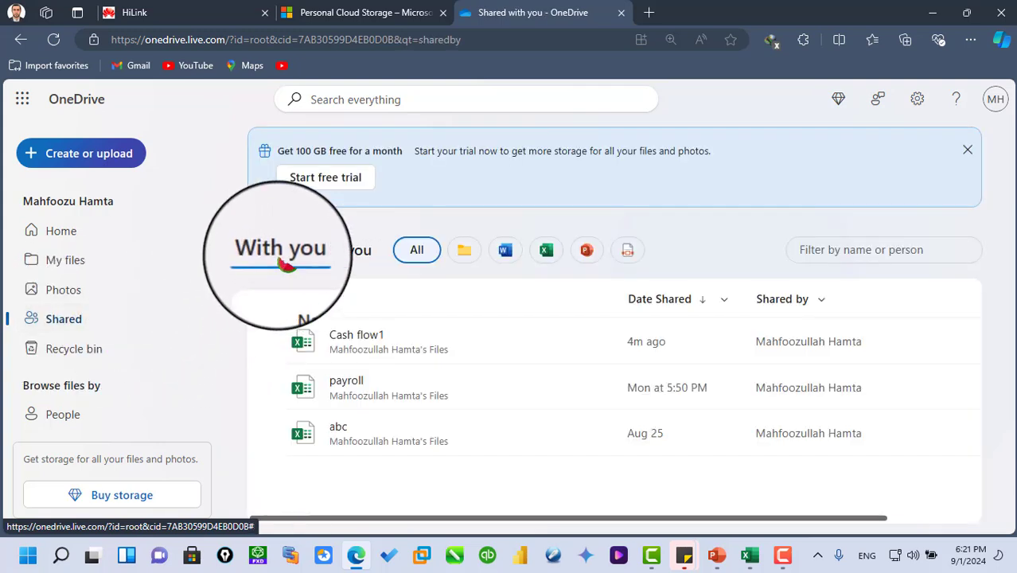
click(350, 253)
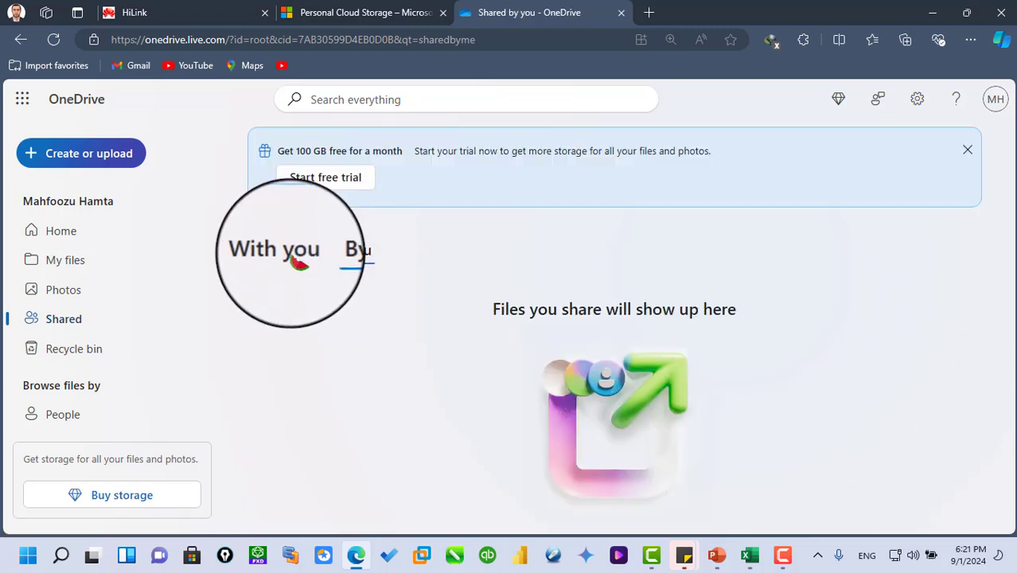
click(291, 253)
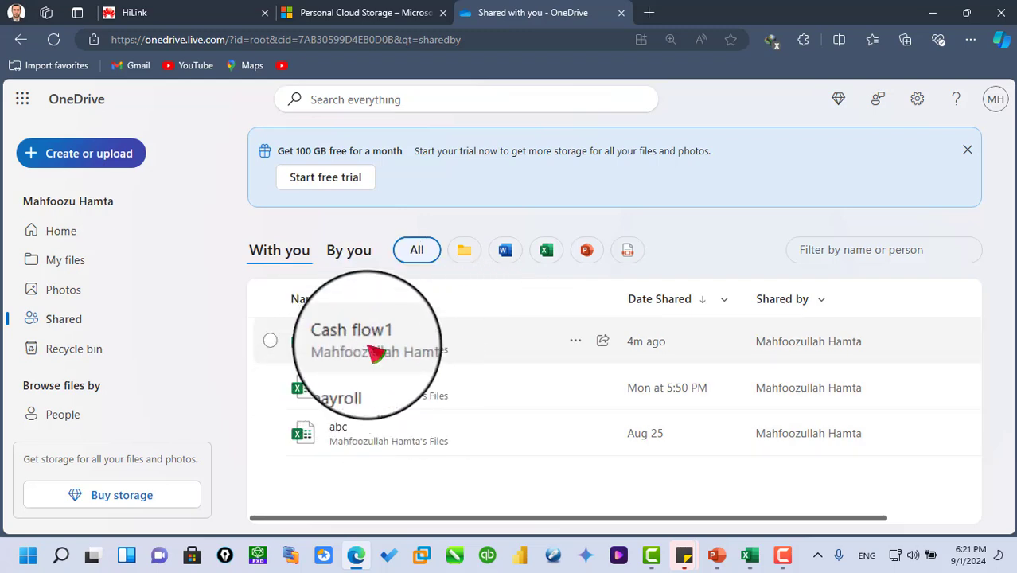
- Open the Cash flow1 workbook shared with this account and switch it from Viewing to Editing mode
click(270, 341)
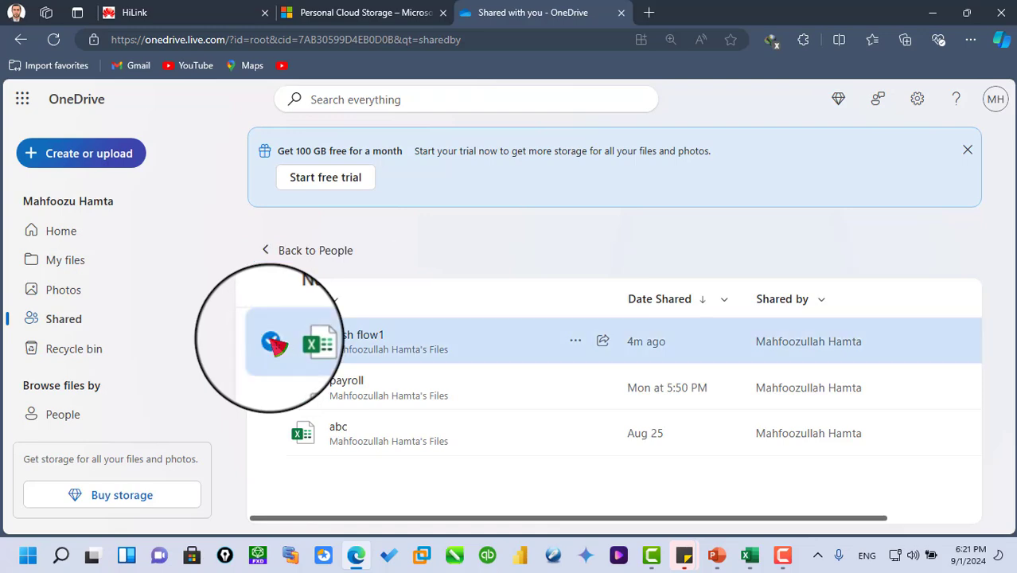
click(352, 350)
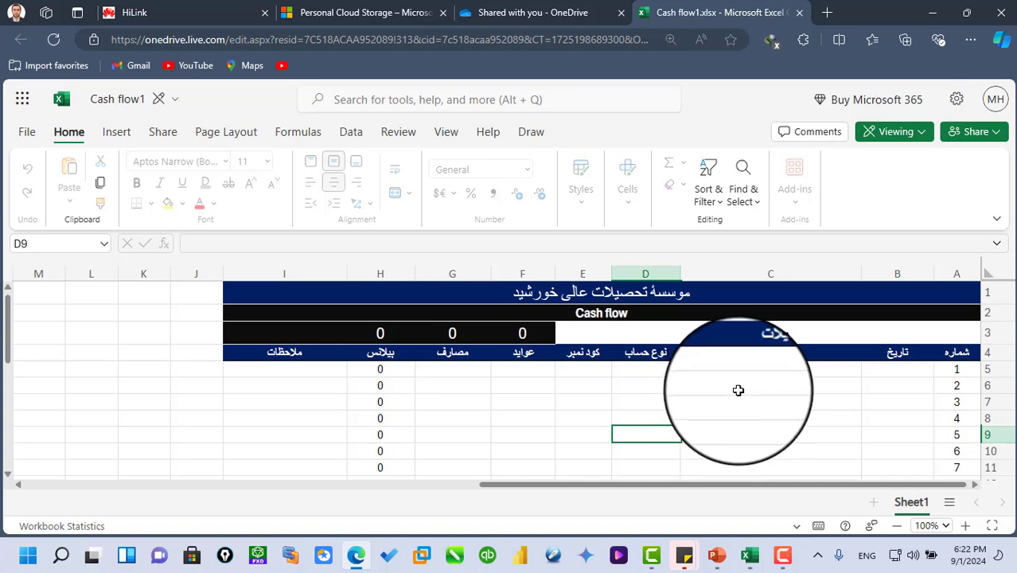
click(925, 137)
click(852, 164)
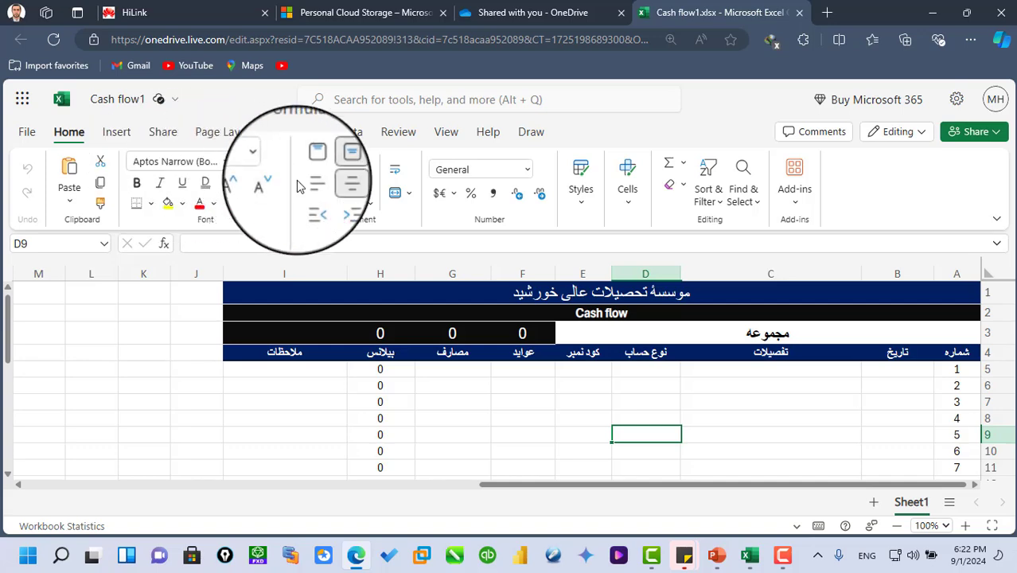
- Enter the date 9/1/2024 in cell B5 for the first cash flow entry
click(898, 370)
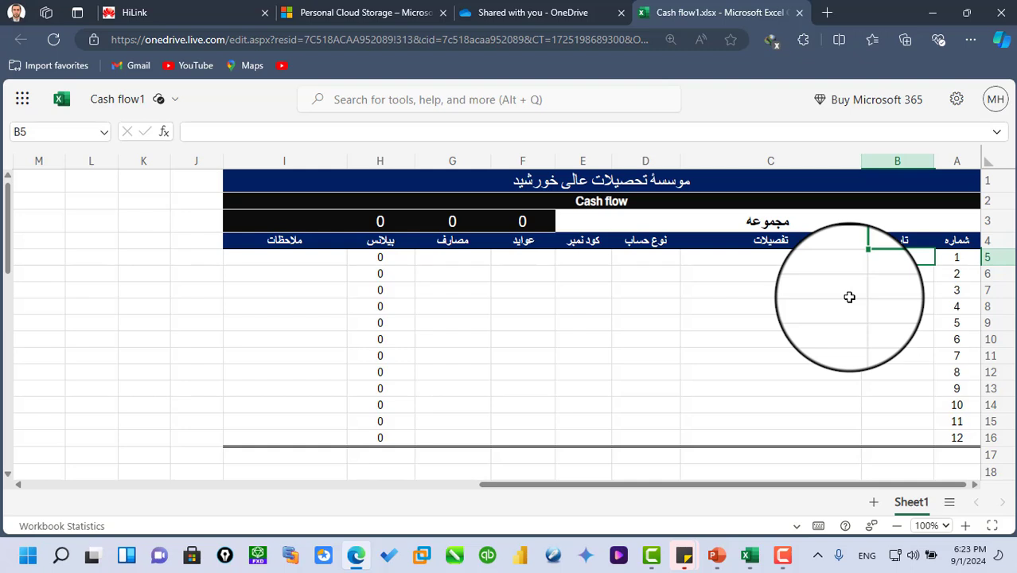
text(تاریخ)
key(Return)
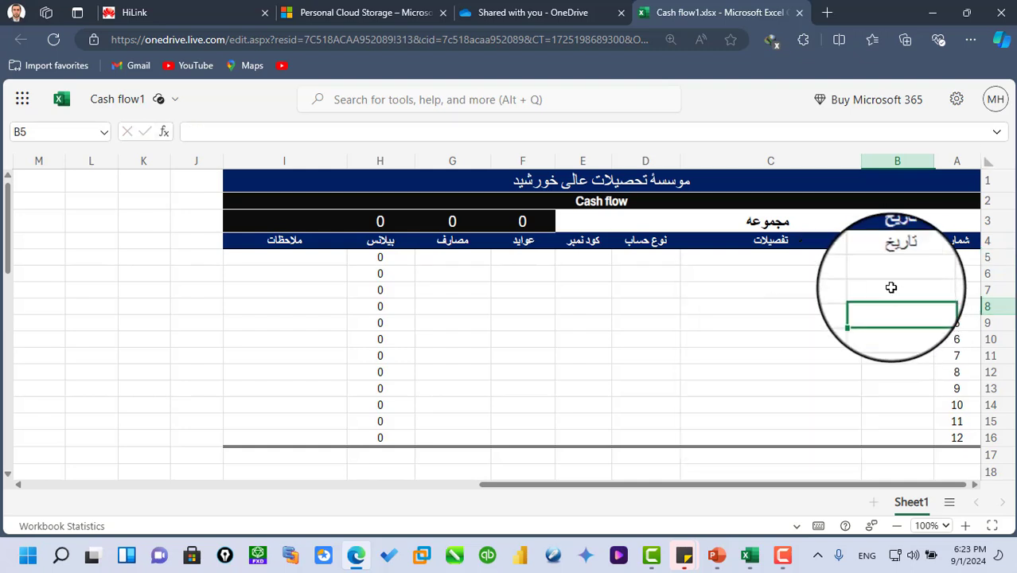
click(898, 258)
key(ctrl+;)
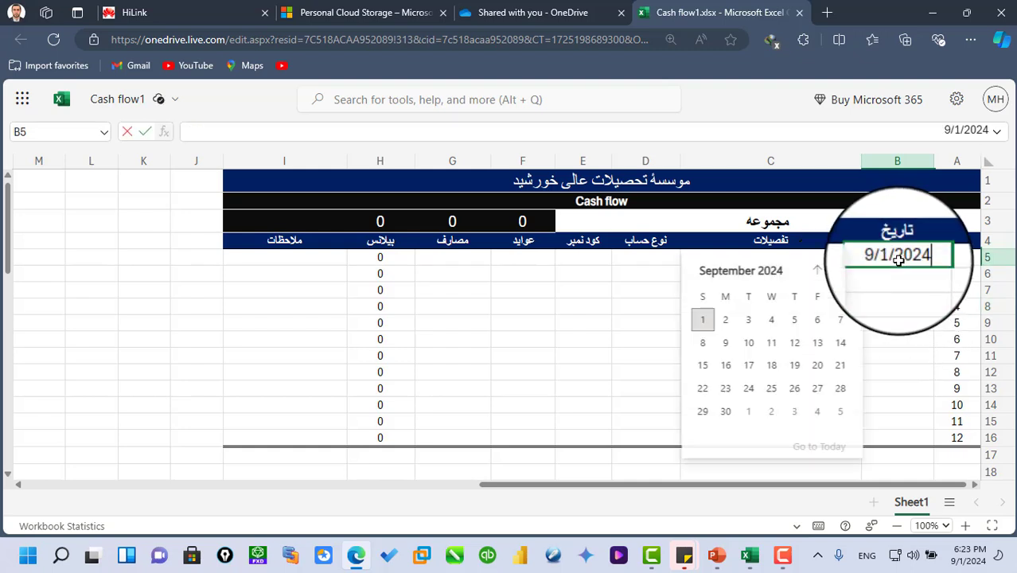
click(897, 317)
- Enter Cash as both the description in C5 and the account type in D5
click(800, 258)
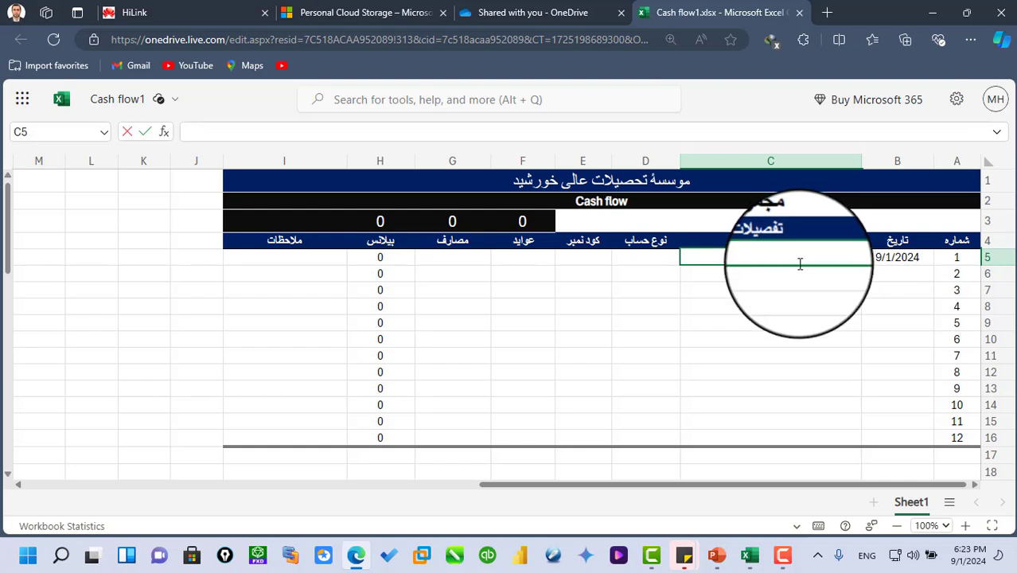
click(642, 260)
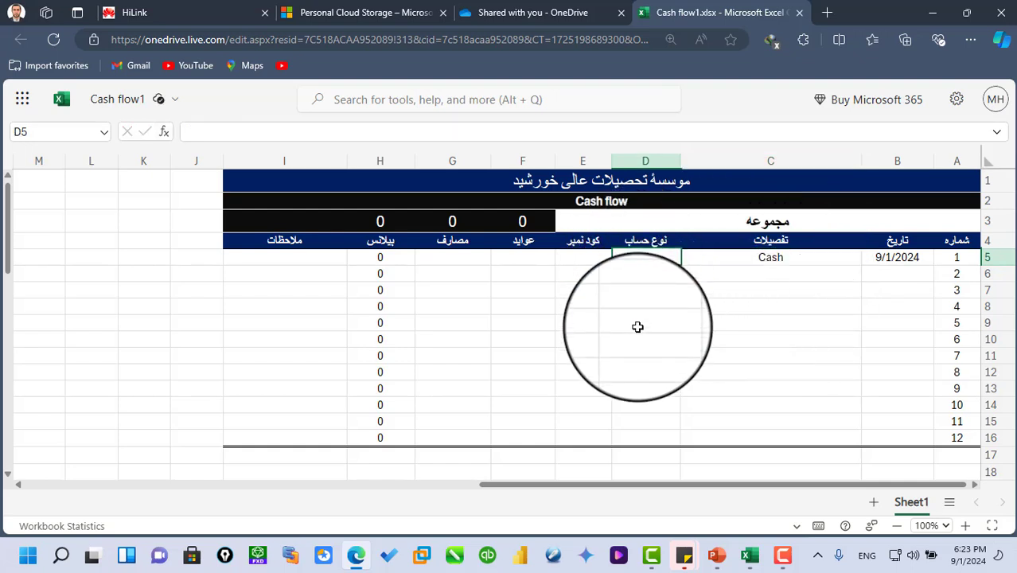
shift+click(624, 377)
text(ash)
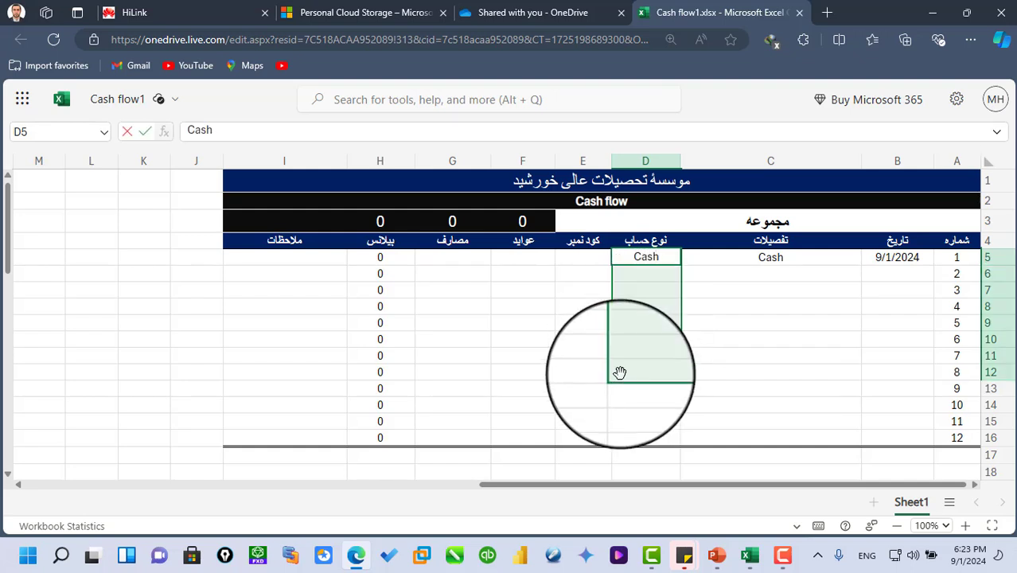
- Enter the code number 1002 in E5 and the income amount 5000 in F5
click(576, 259)
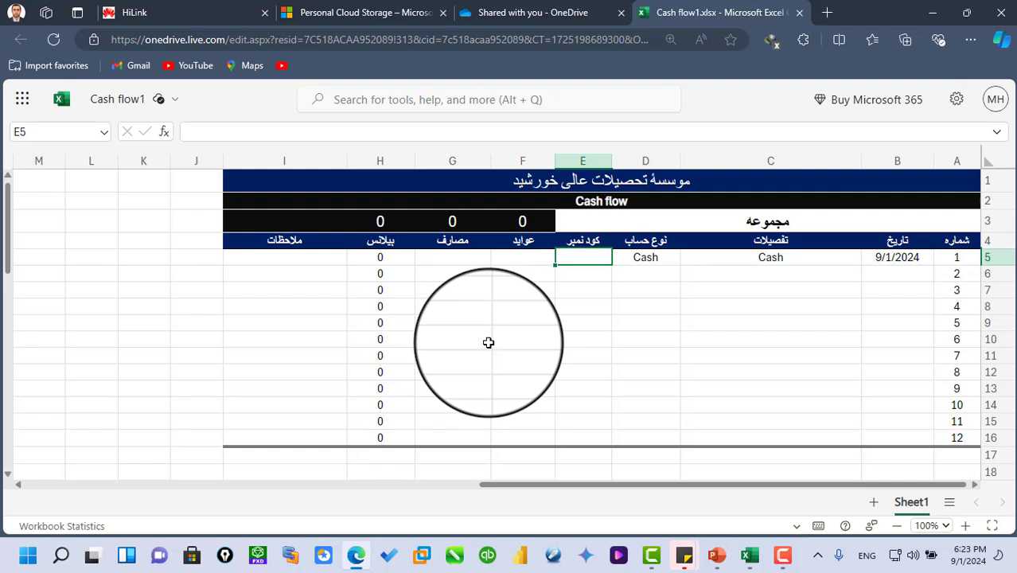
text(1002)
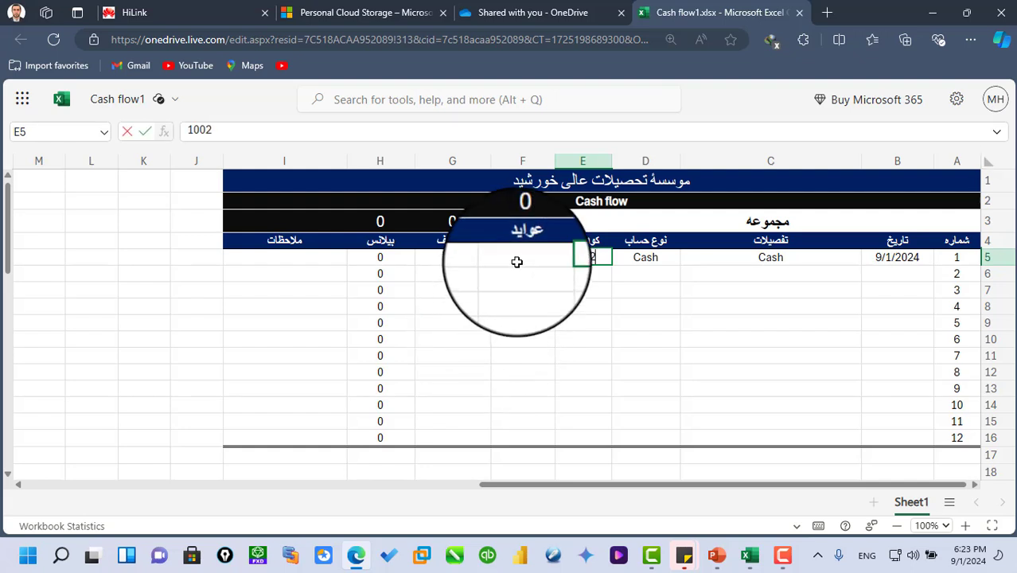
click(517, 259)
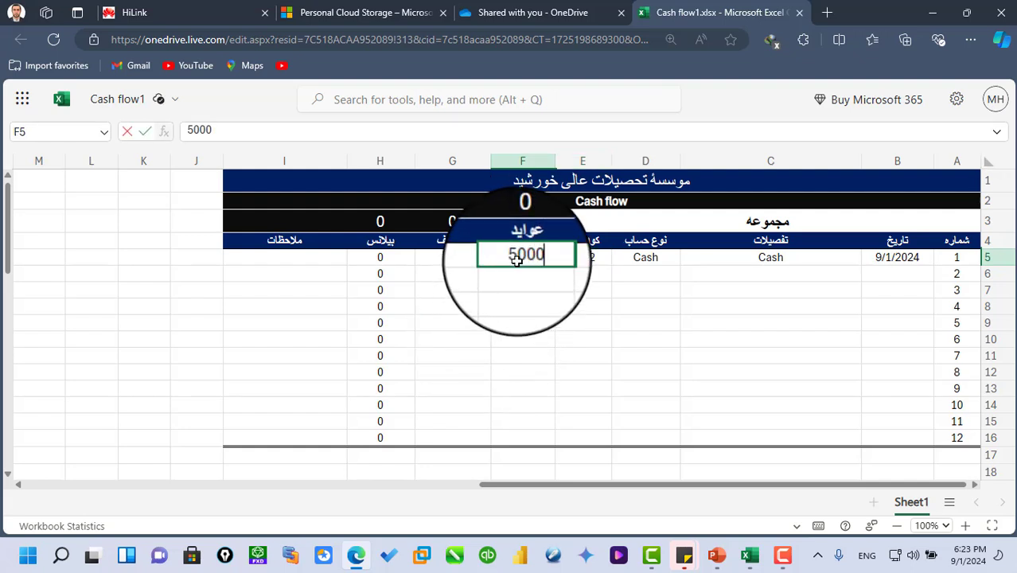
click(519, 307)
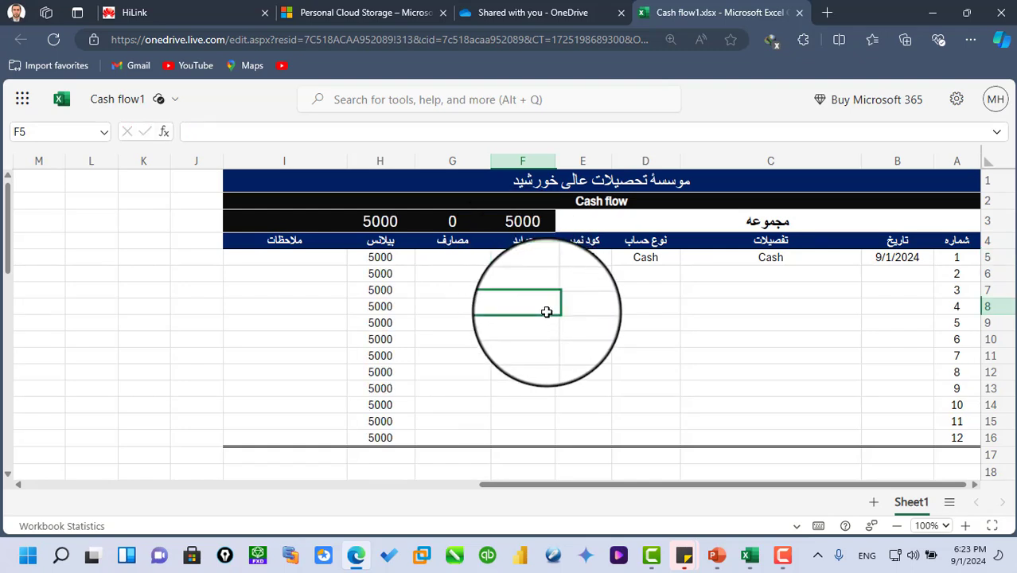
- Enter the date 9/1/2024 in B6 and the description غذای ظهر " قابلی پلو" in C6
double_click(892, 273)
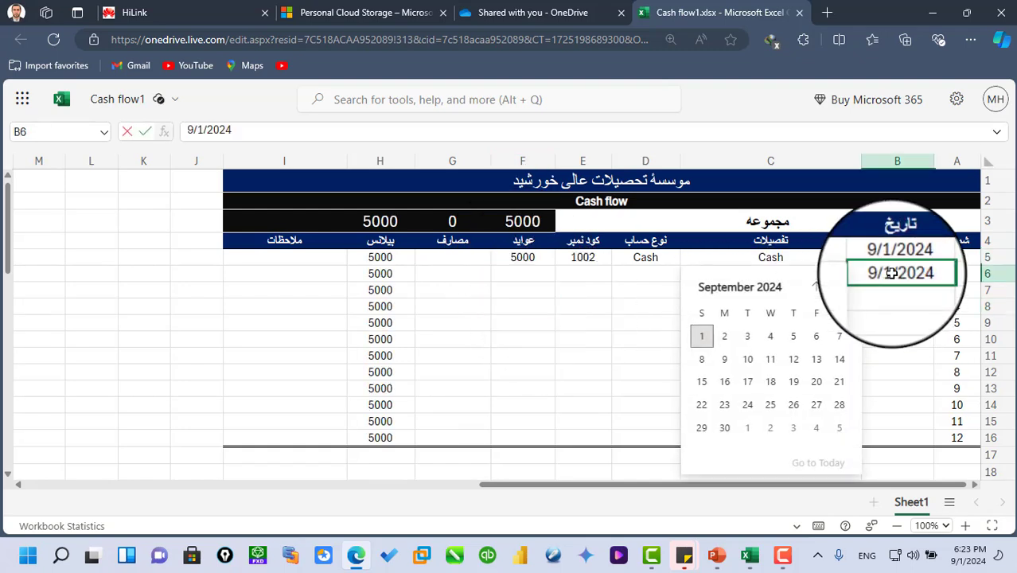
click(656, 334)
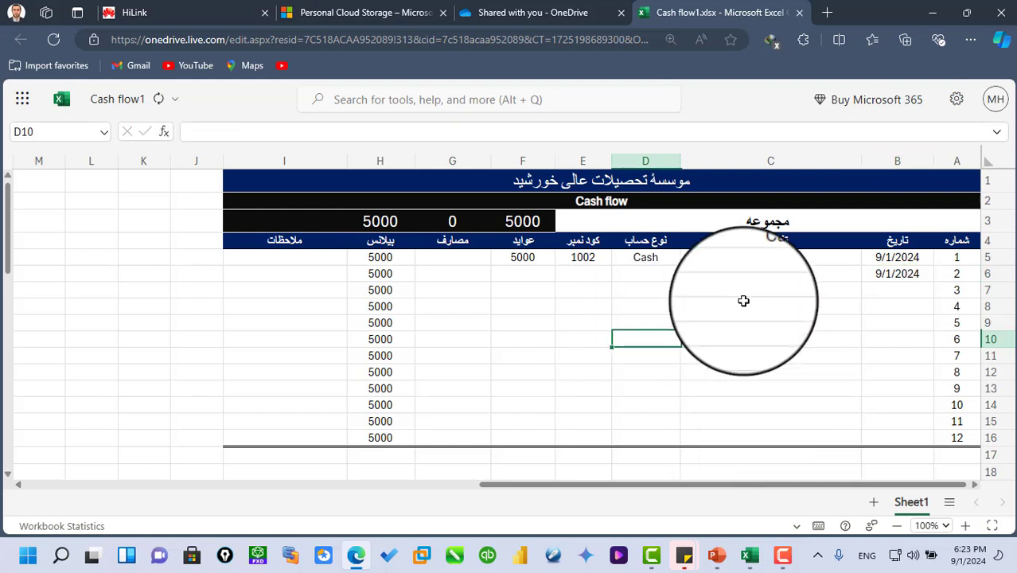
click(803, 277)
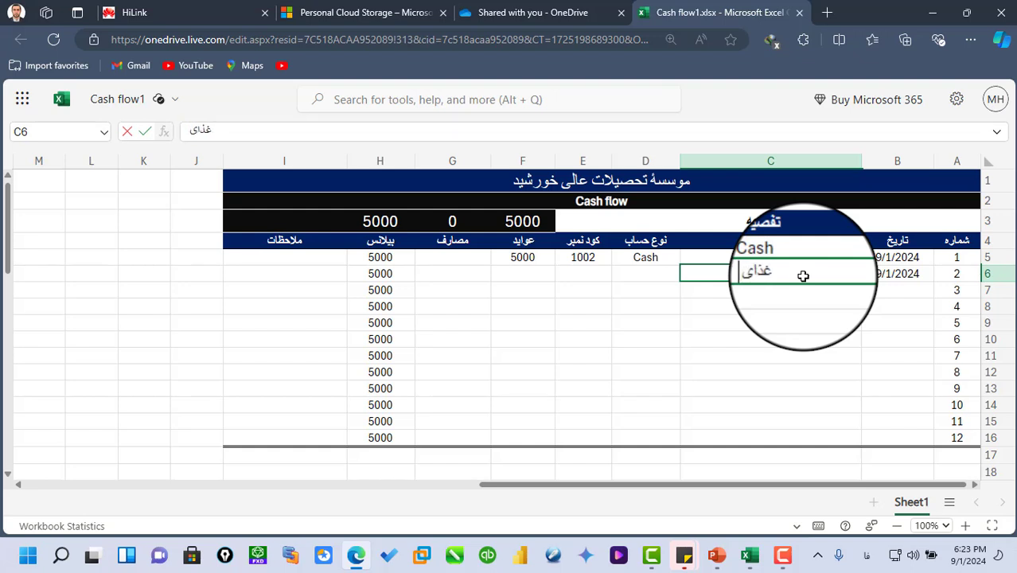
text(غذای ظهر ")
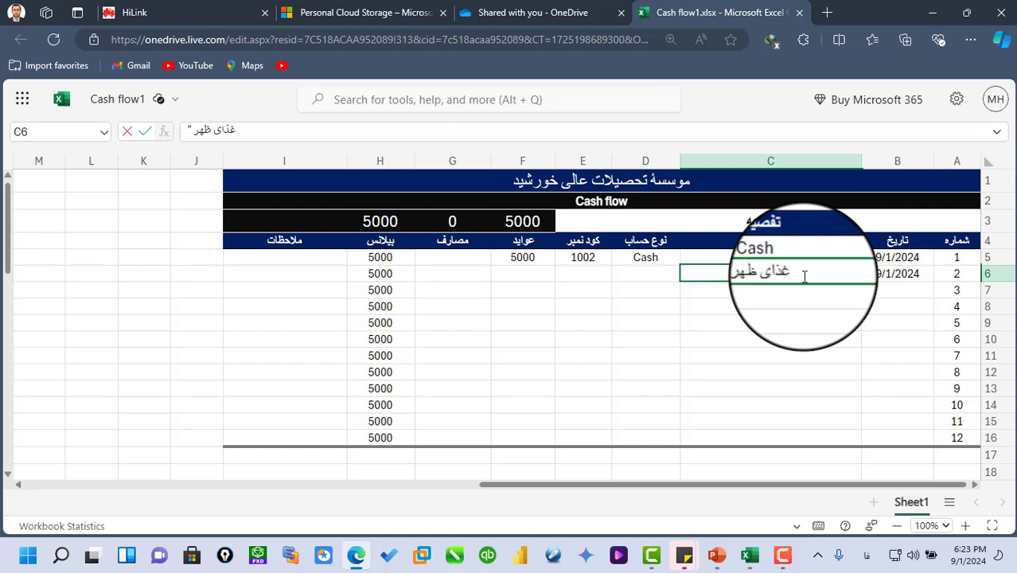
text( قابلی پلو)
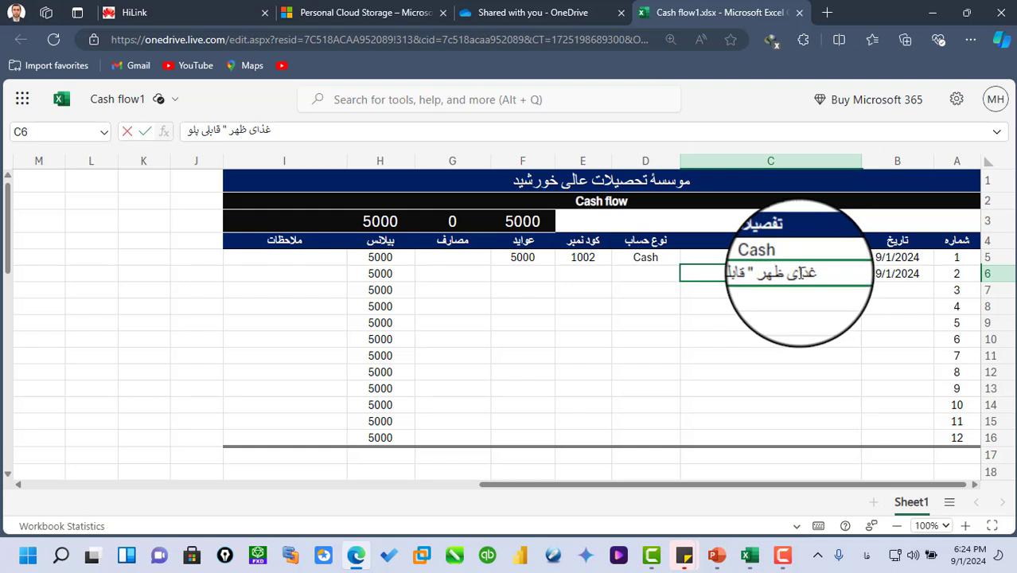
text(")
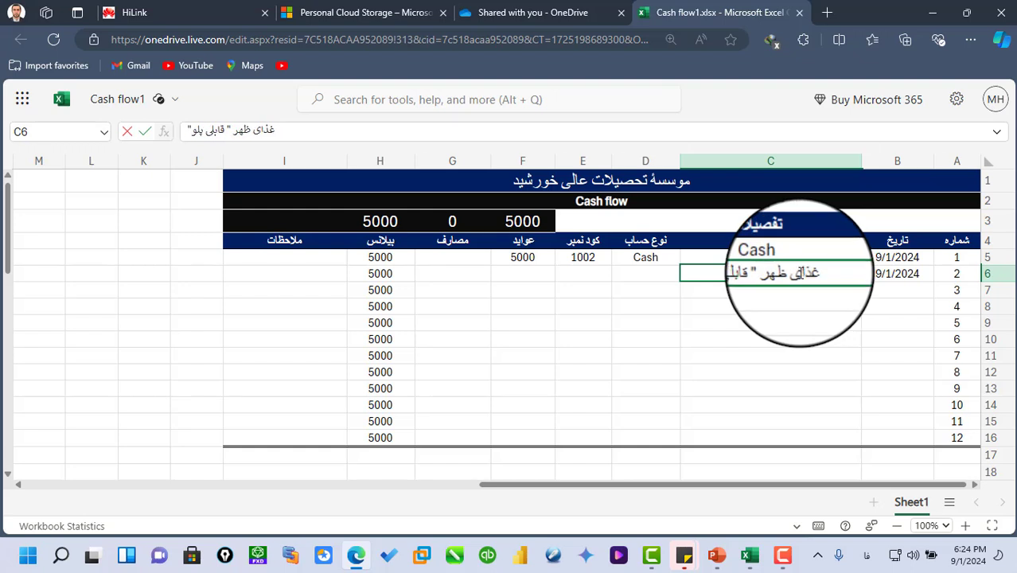
- Enter the account type غذا in D6 and the code number 1003 in E6
click(652, 270)
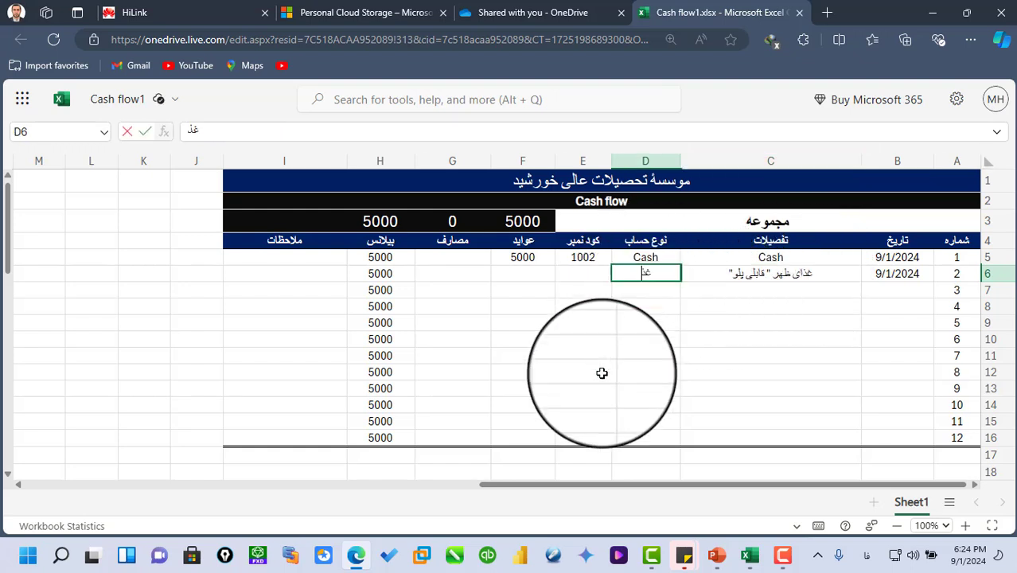
click(583, 273)
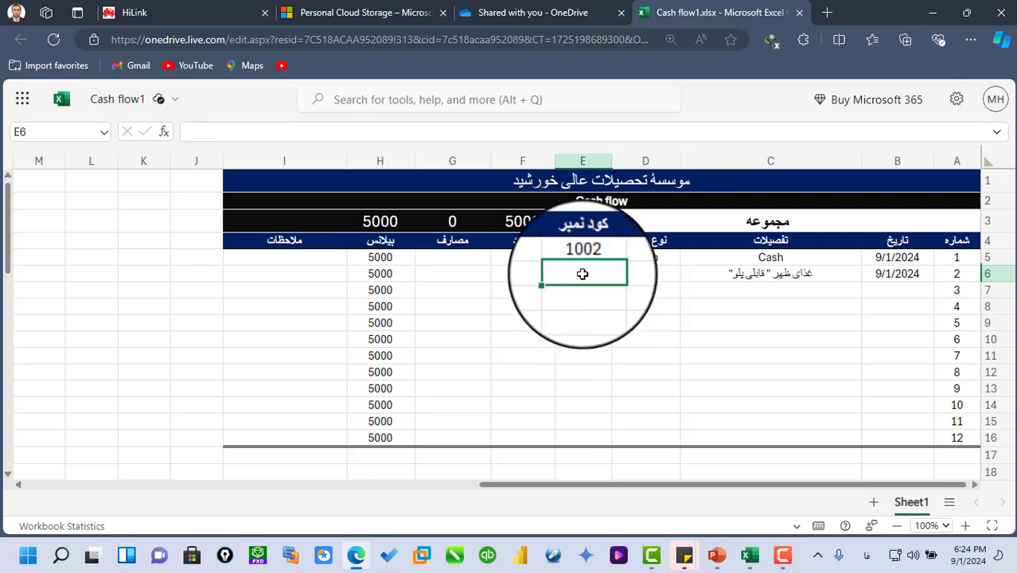
click(515, 268)
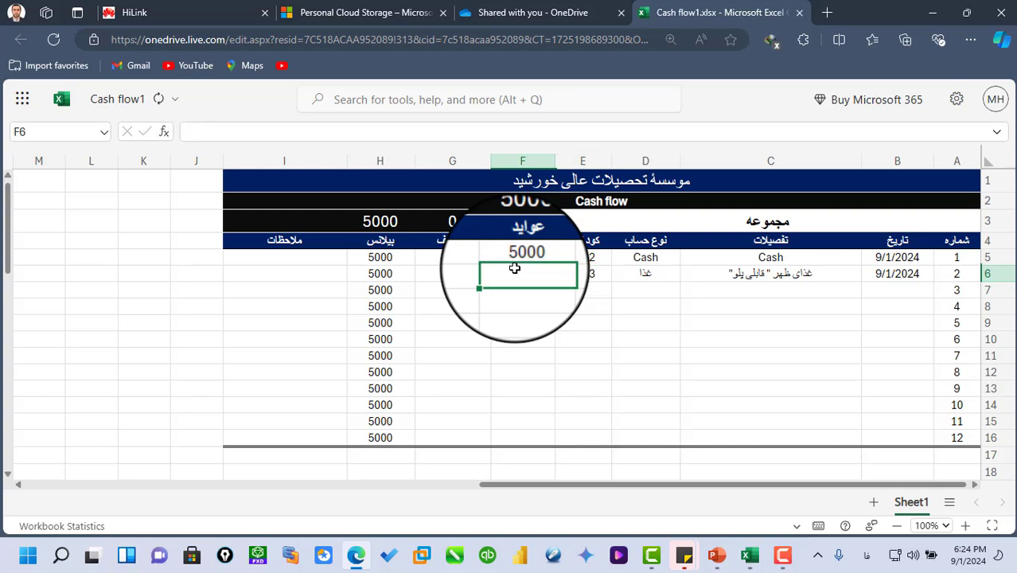
- Enter 1000 as the second record's expense amount in G6
click(461, 275)
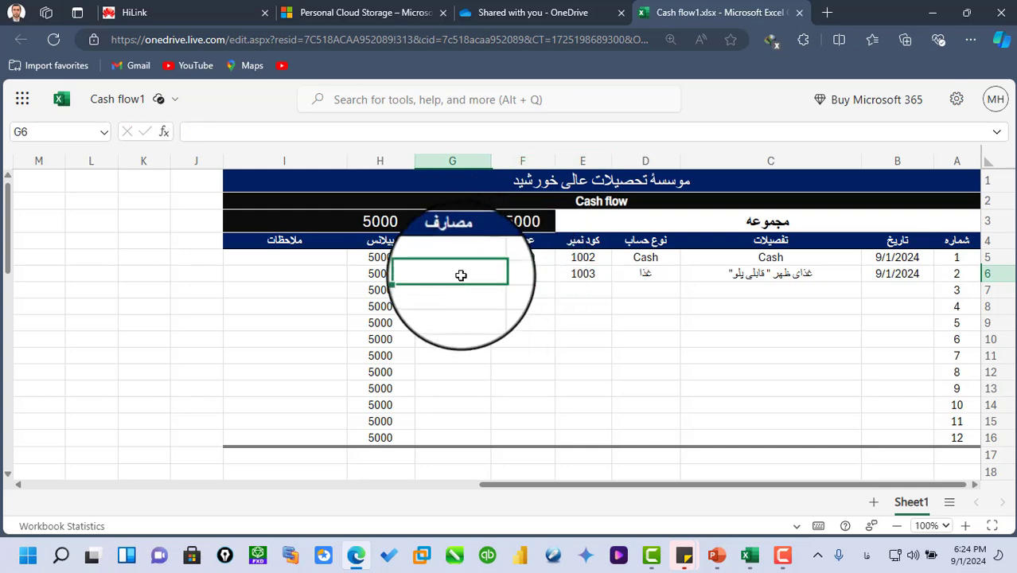
text(100)
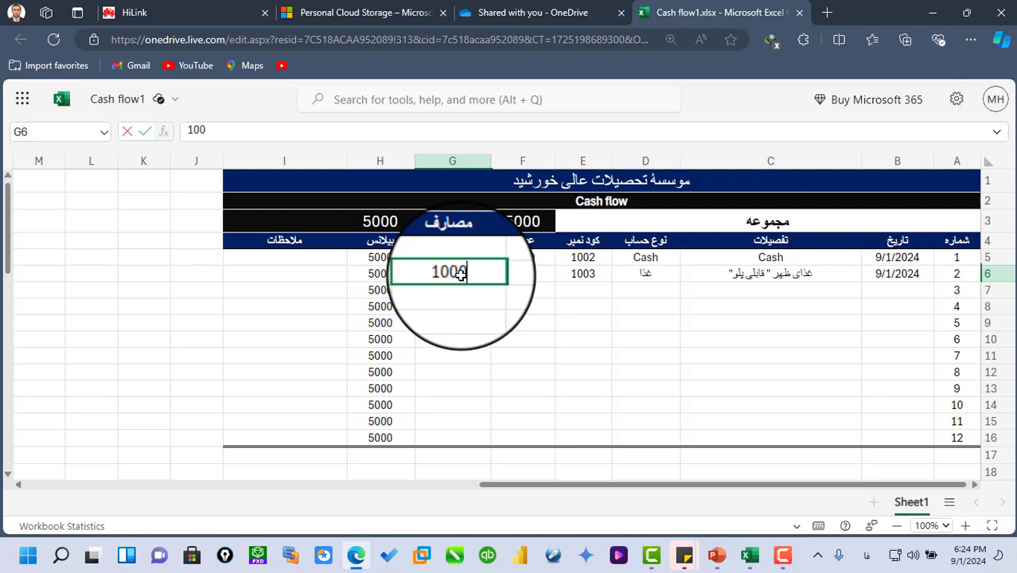
text(0)
key(Return)
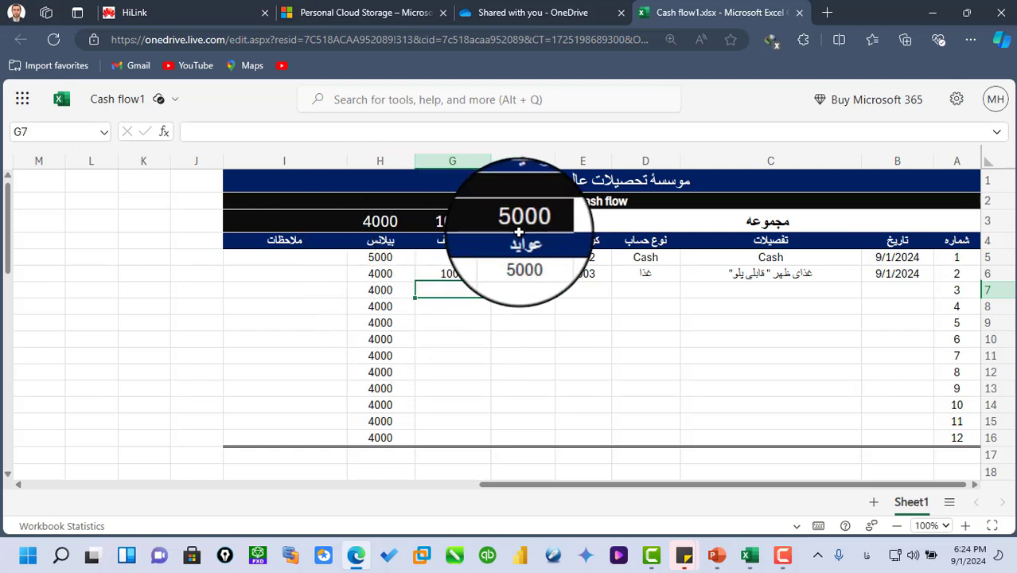
- Enter the date 9/1/2024 in B7 for the third cash flow record
click(889, 285)
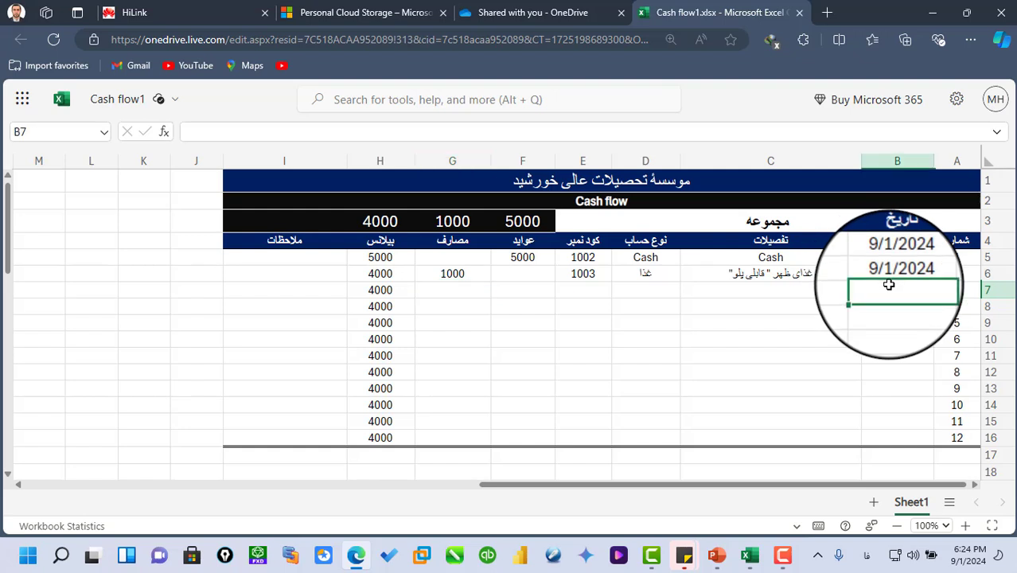
key(ctrl+semicolon)
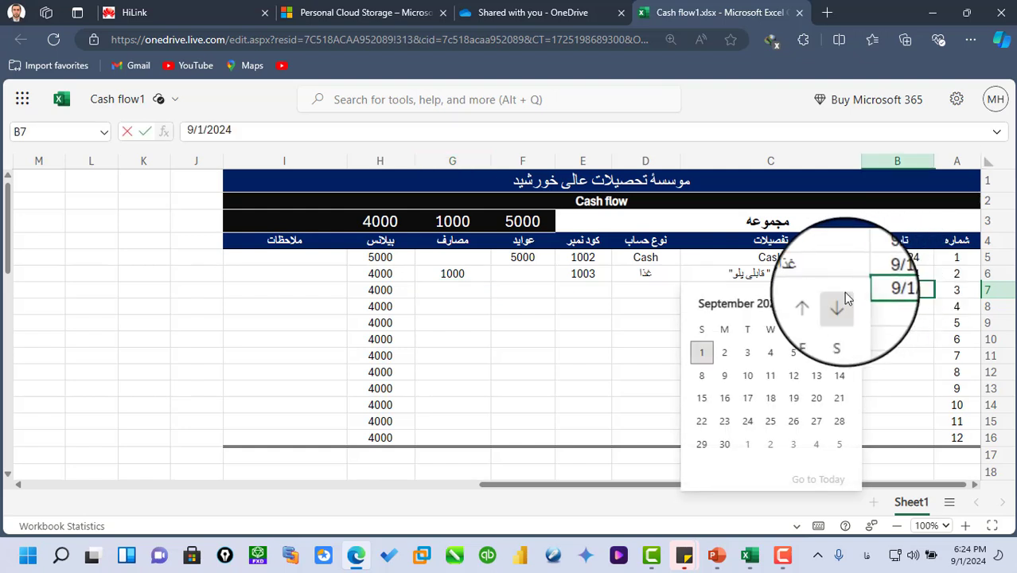
click(583, 339)
- Enter the description خریداری قرطاسیه بابت" یک بسته کاغذ A4" in C7
click(798, 290)
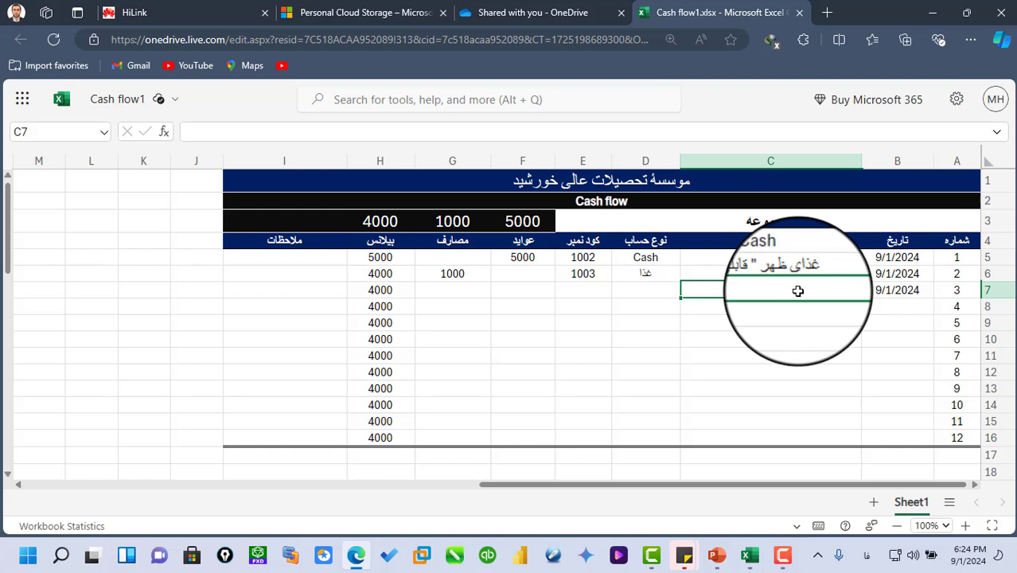
text(خرید)
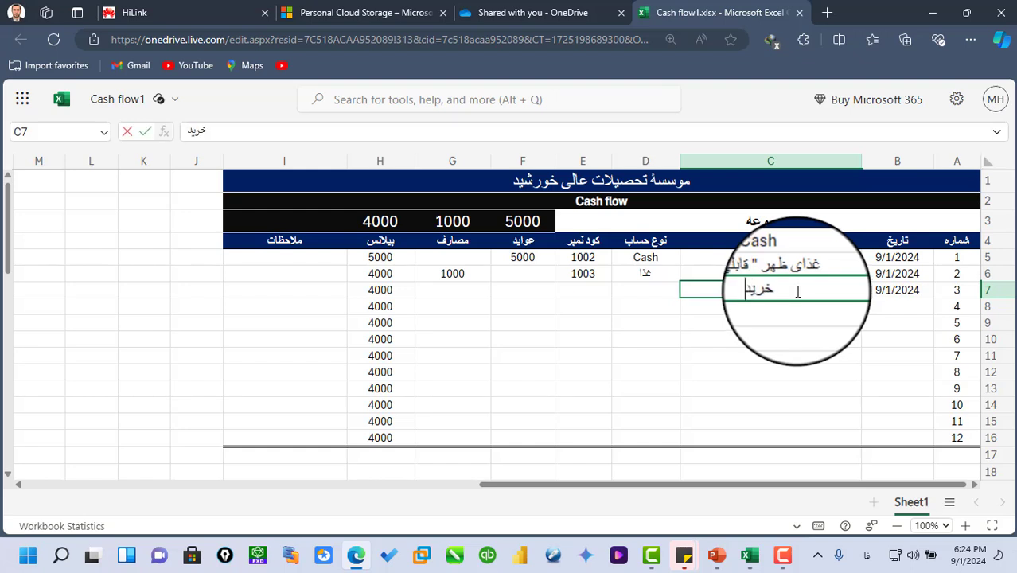
text(اری قرطاس)
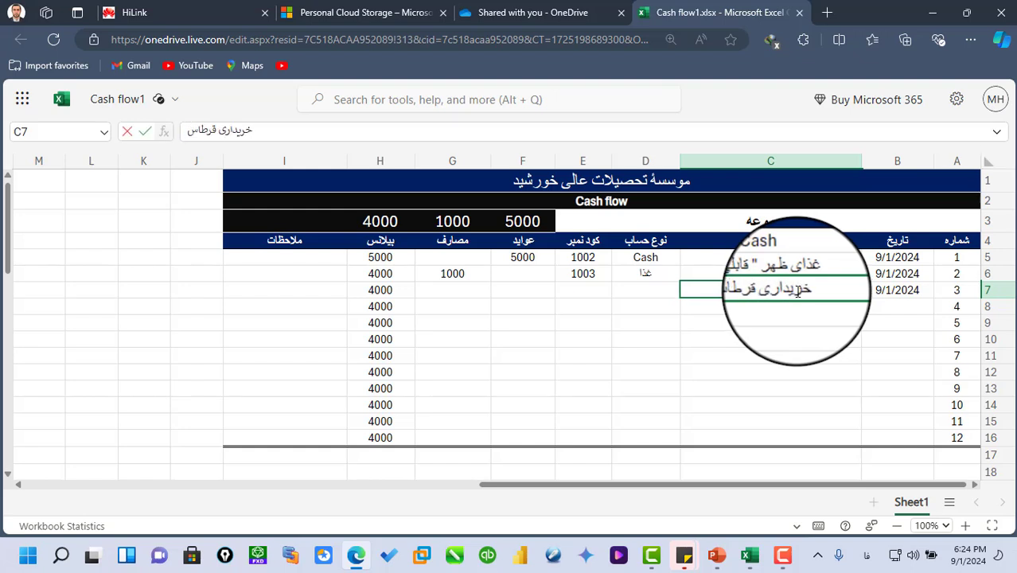
text(یه بابت)
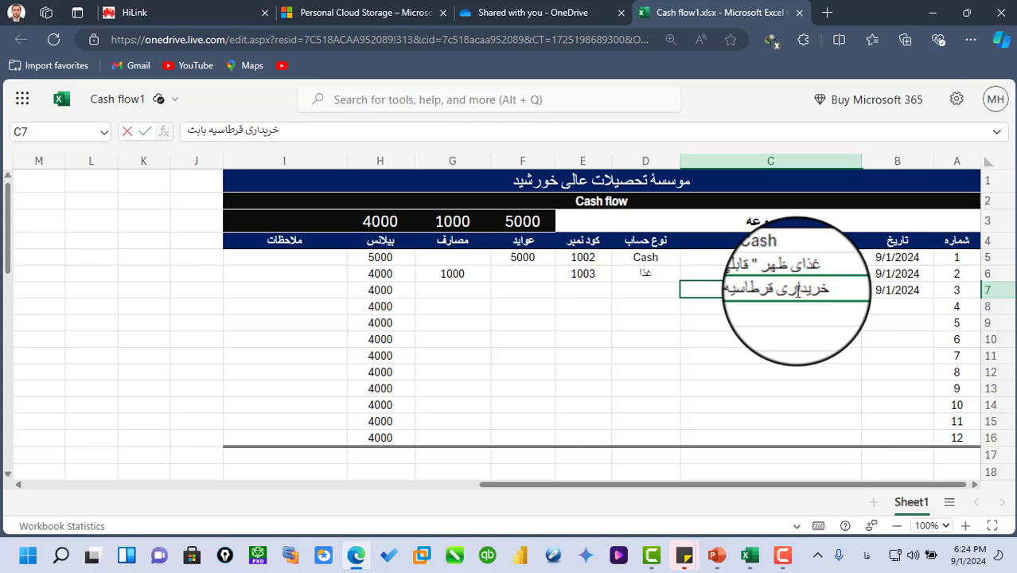
text( ")
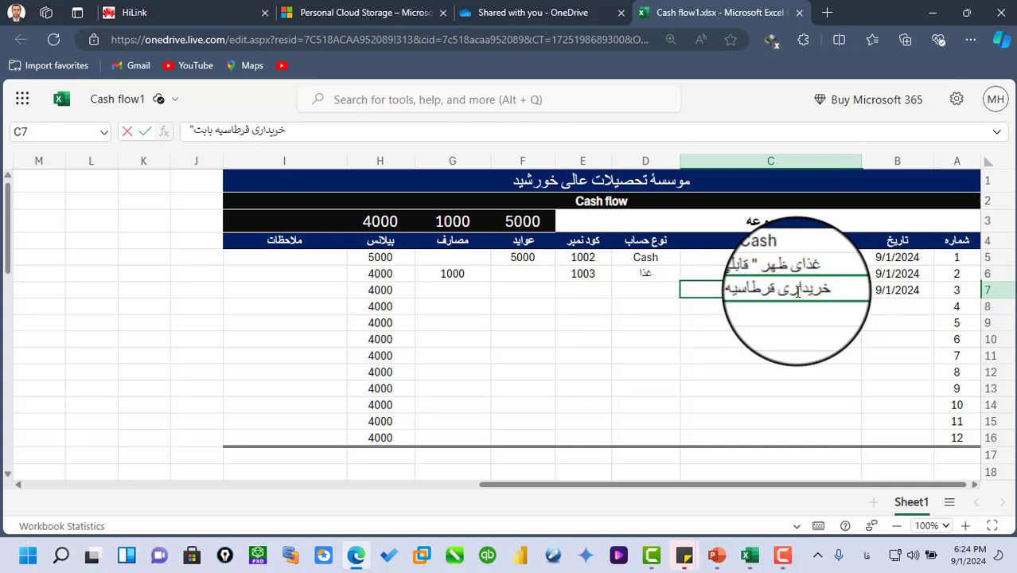
text( یک بسته کاغ)
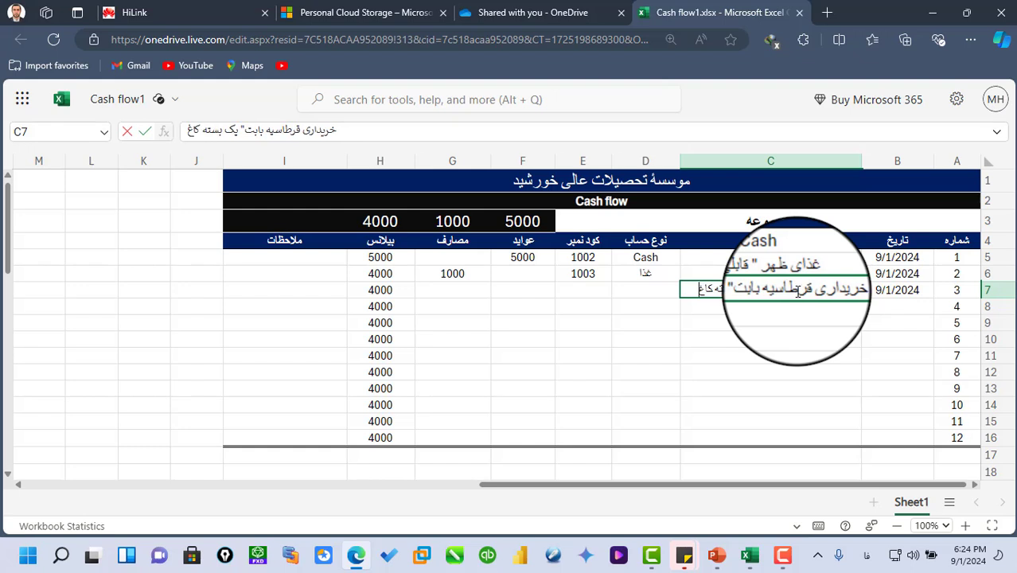
text(ذ)
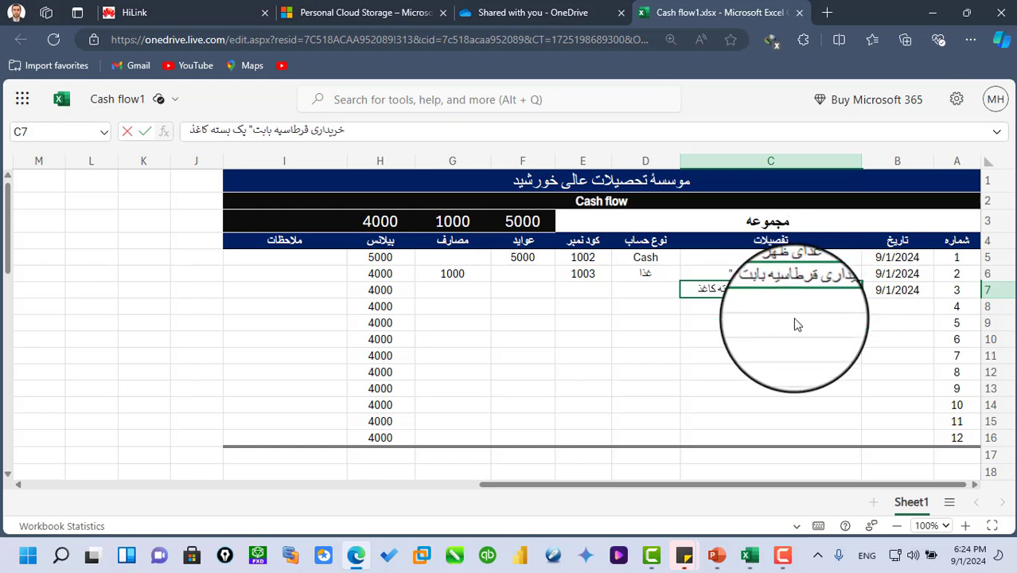
text( A4)
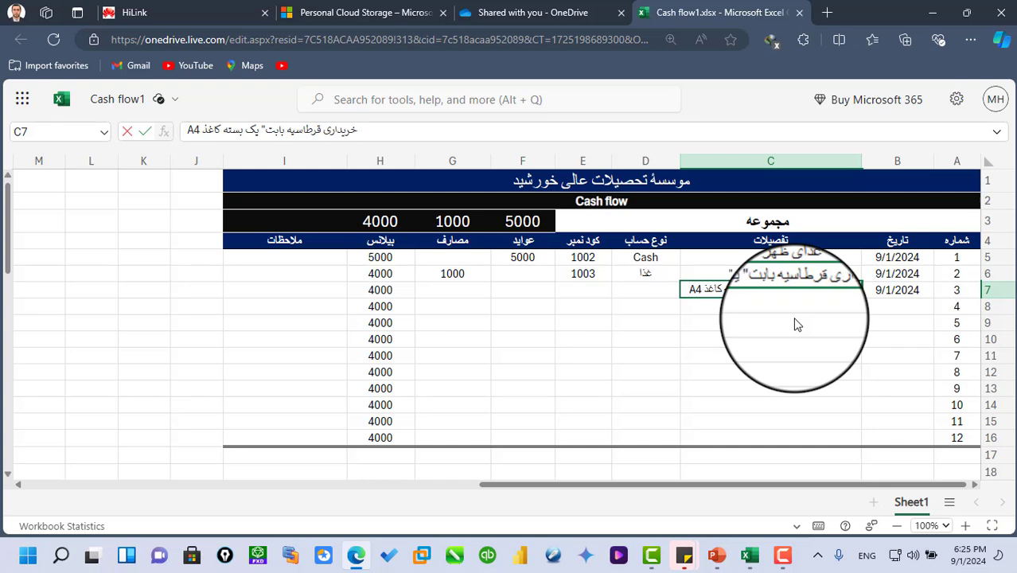
- Enter the account type قرطاسیه in D7 and the code number 1004 in E7
click(639, 291)
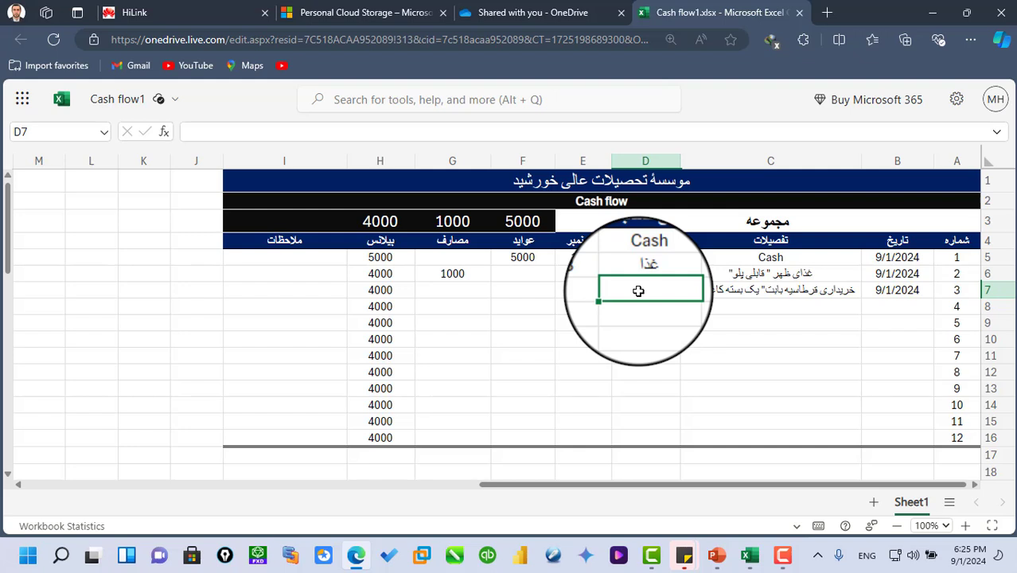
text(rv)
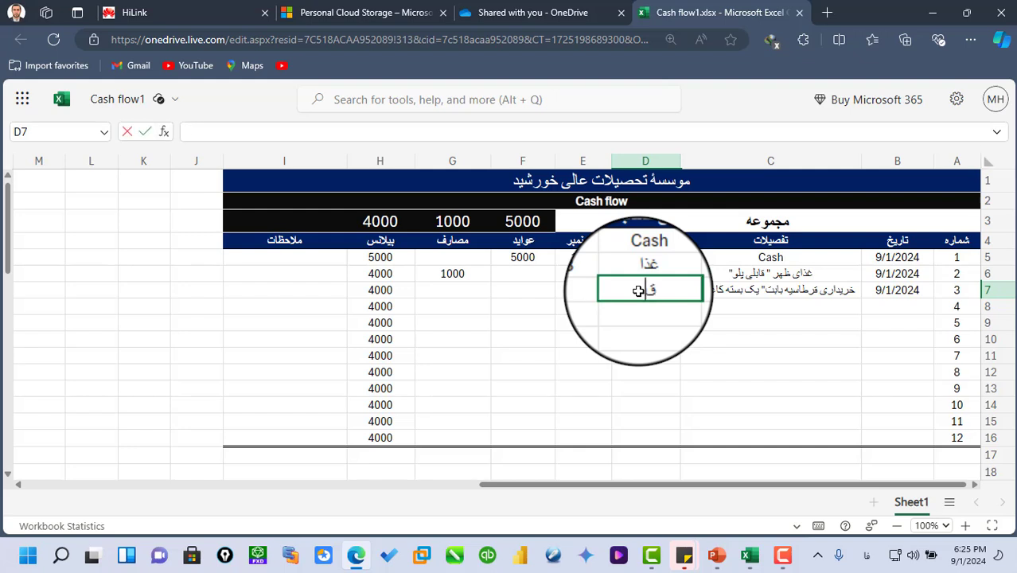
text(xhsdi)
click(601, 288)
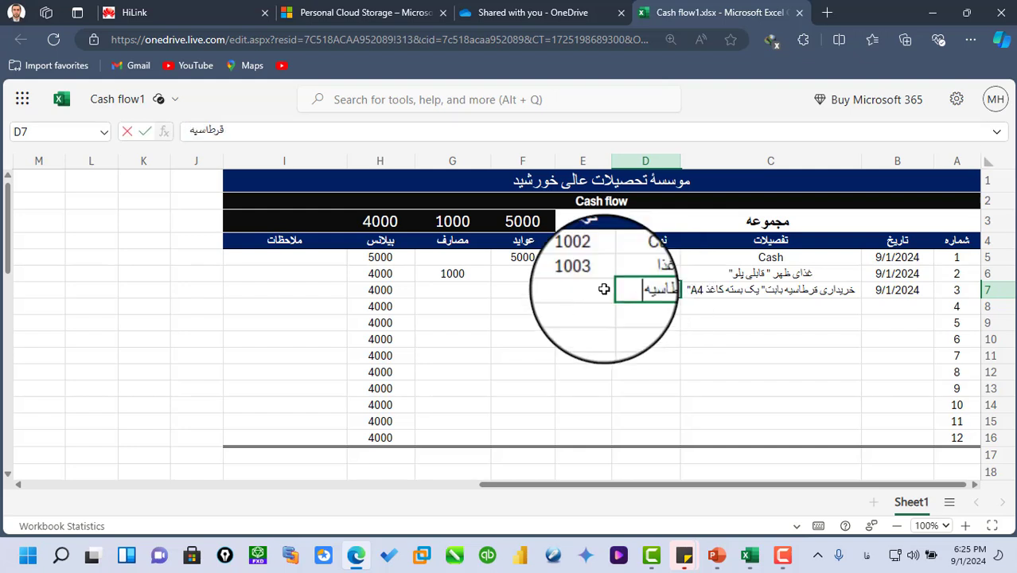
text(1000)
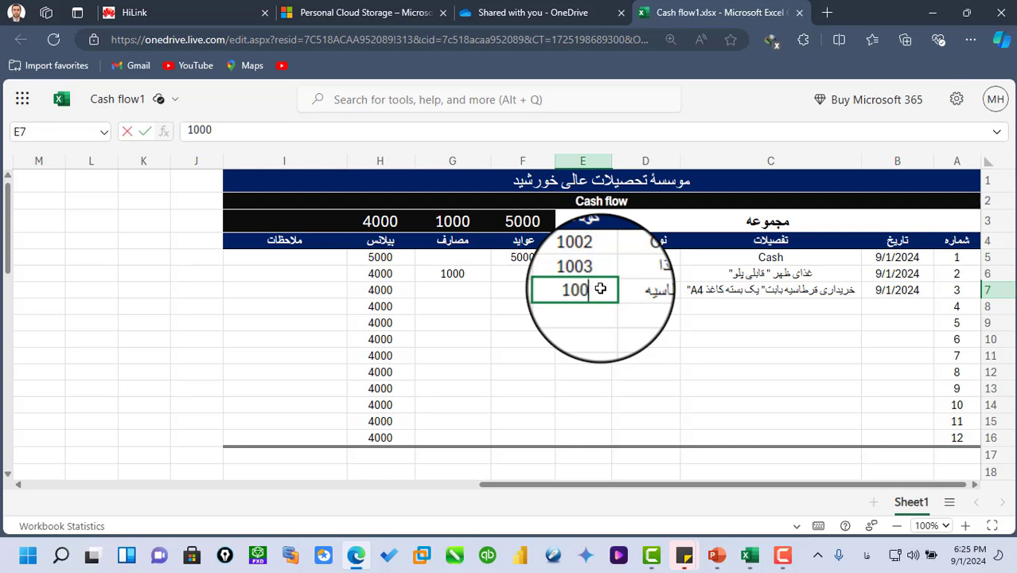
key(BackSpace)
text(4)
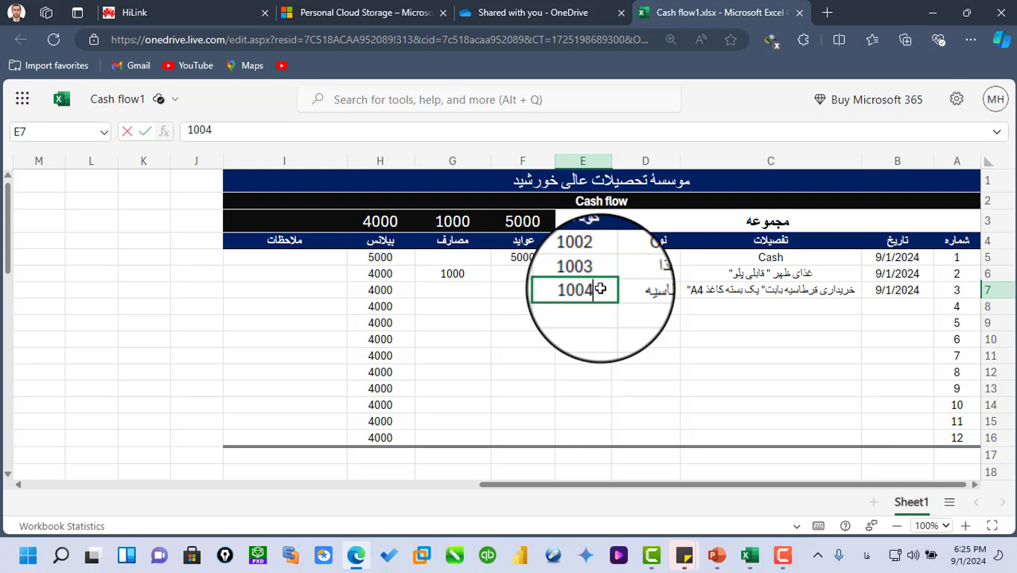
- Enter 1800 as the third record's expense amount in G7
click(518, 291)
click(445, 292)
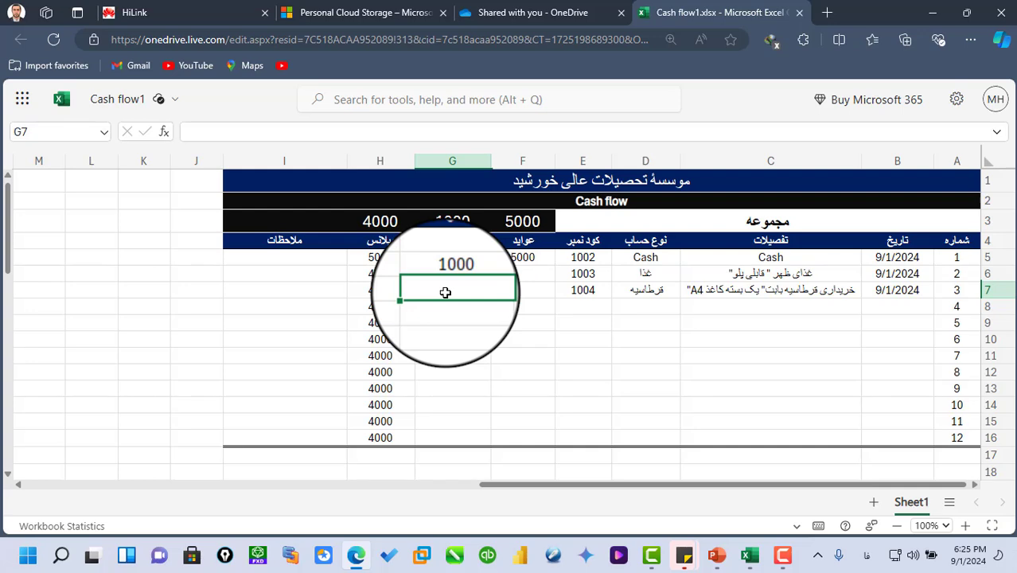
text(1800)
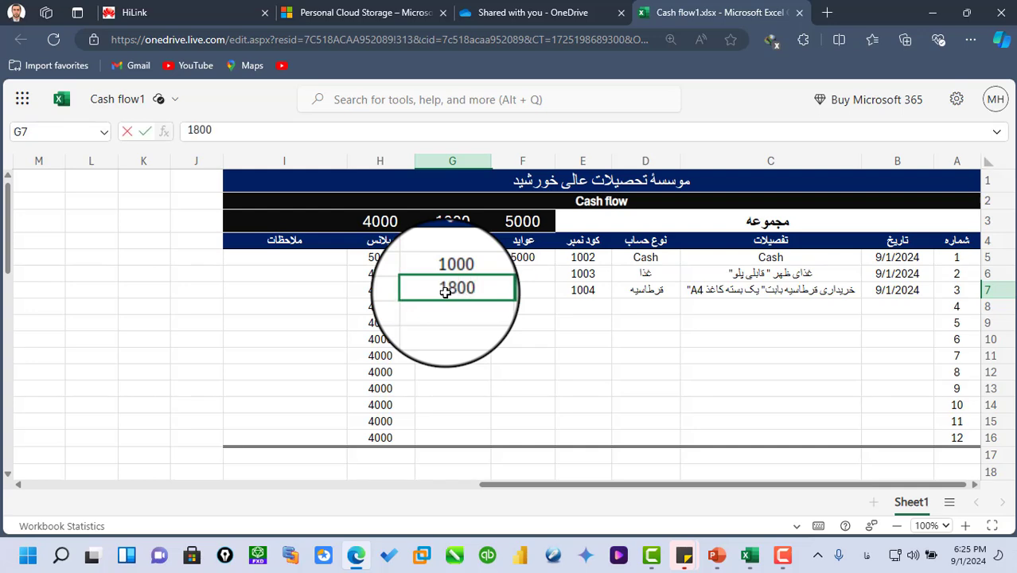
key(Return)
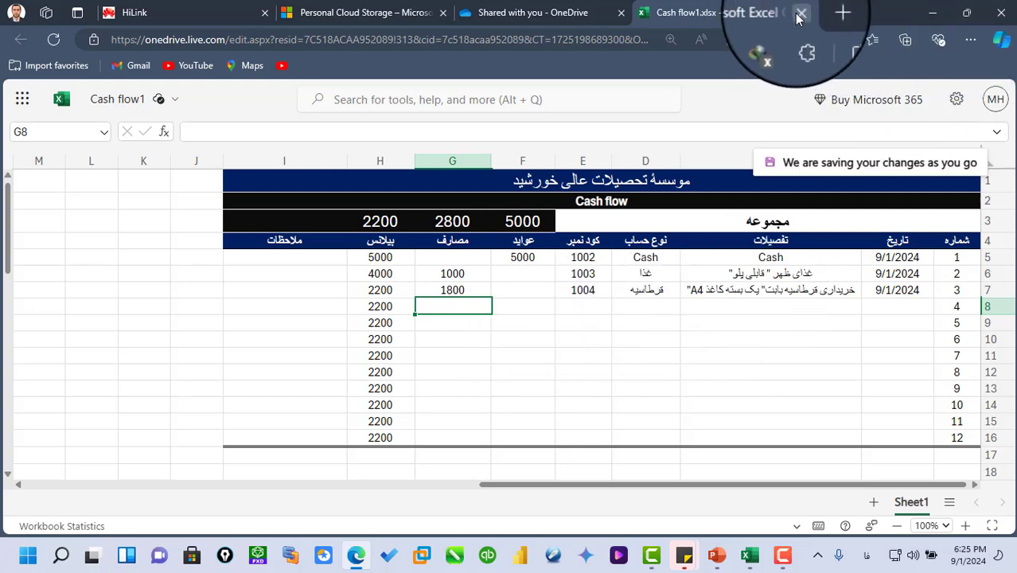
- Close the Cash flow1 workbook and sign out of the invitee's OneDrive account
click(530, 13)
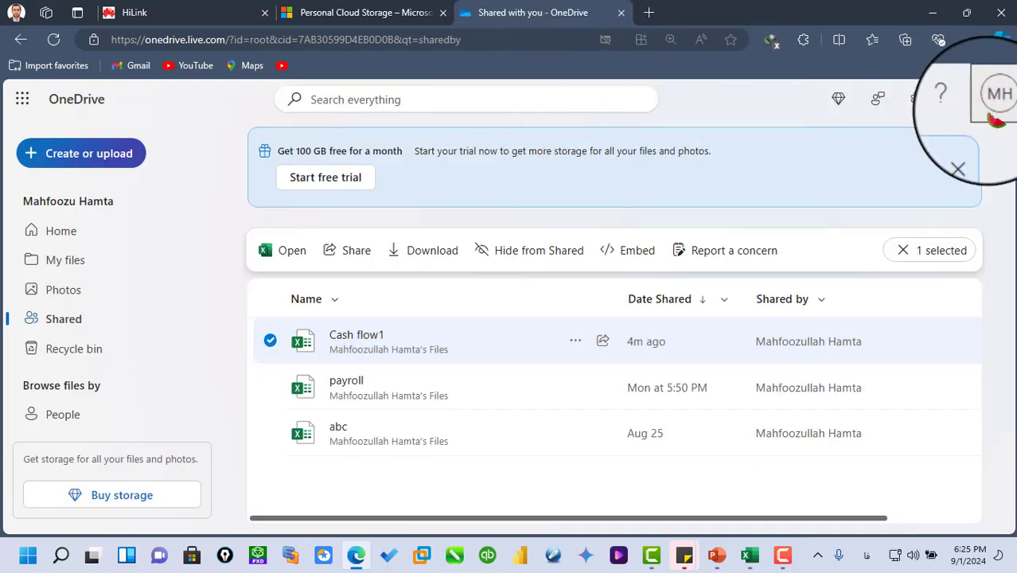
click(997, 100)
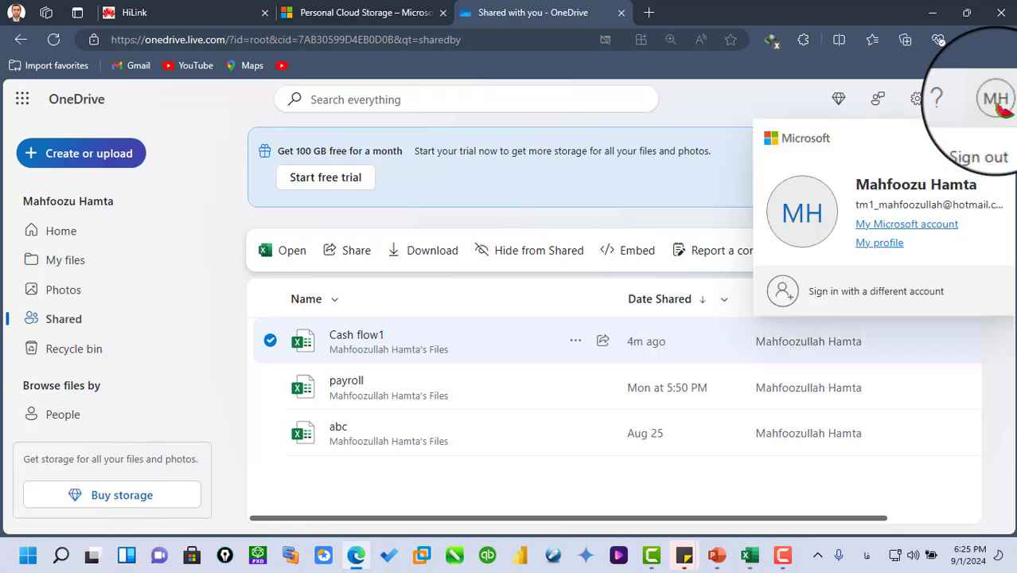
click(987, 152)
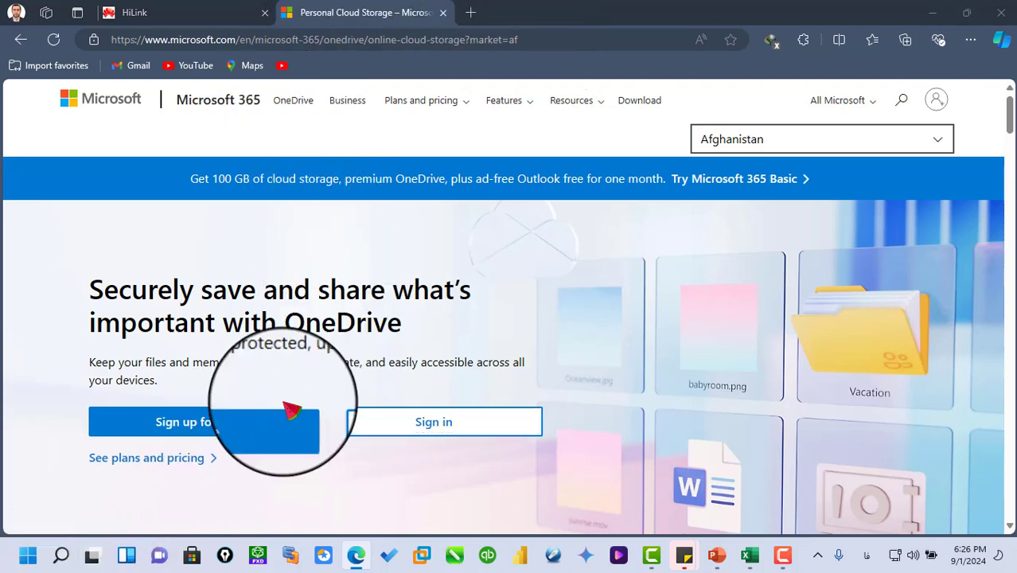
- Check the files in the OneDrive - Personal folder in File Explorer, closing the window when done
key(super+e)
click(71, 347)
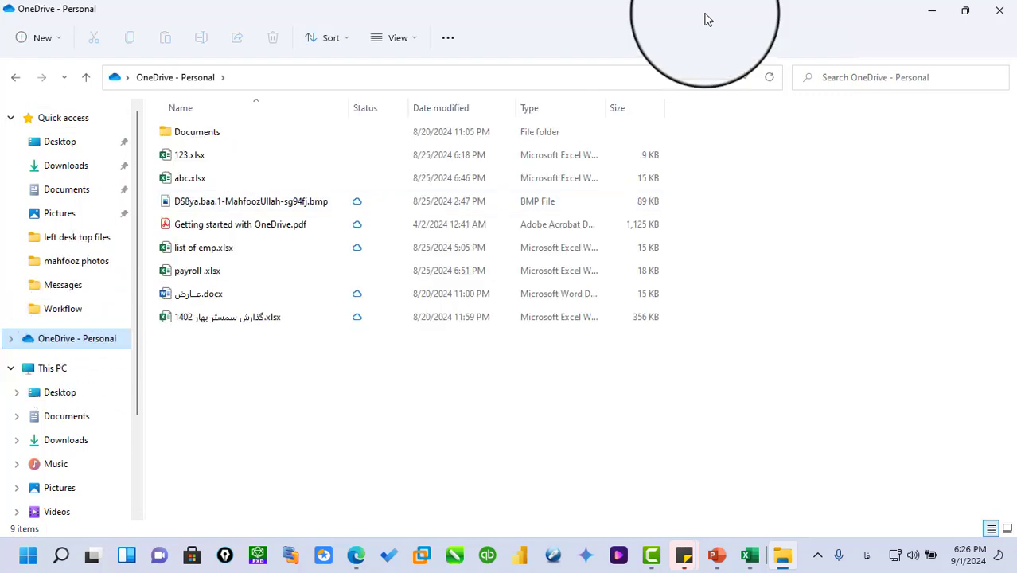
click(1000, 10)
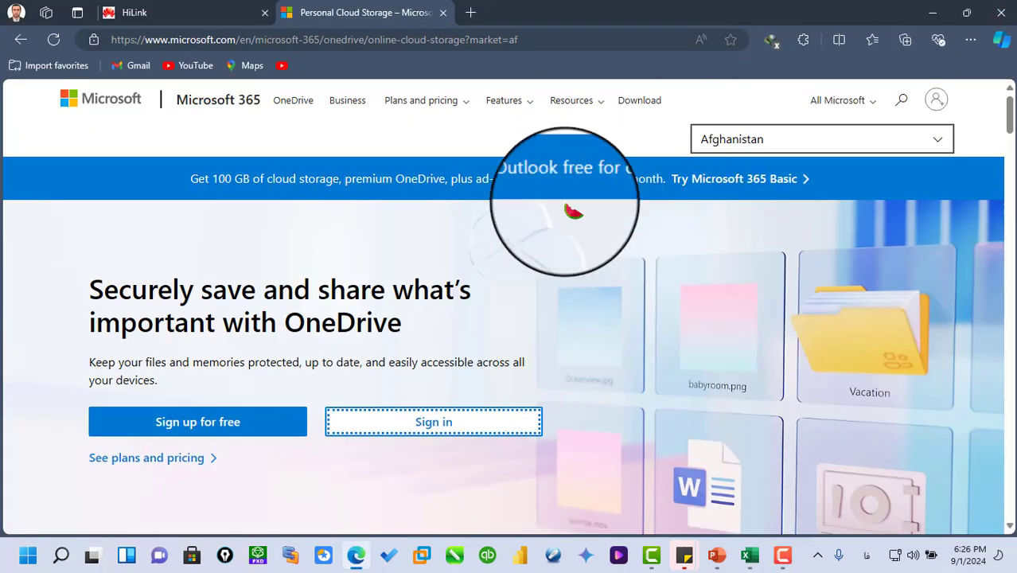
- Start the OneDrive sign-in from the Microsoft page and submit the workbook owner's saved e-mail address
click(388, 428)
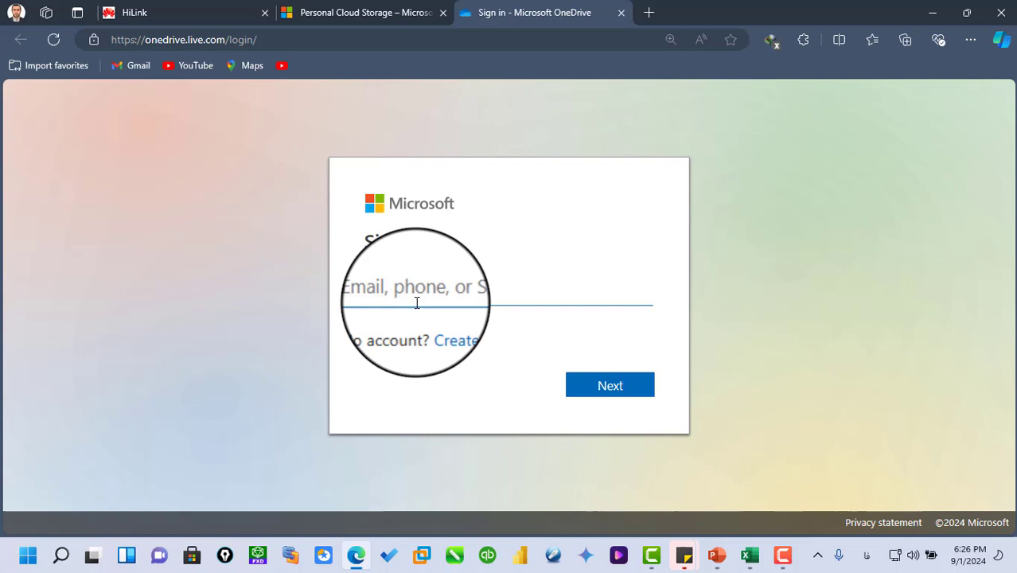
click(415, 295)
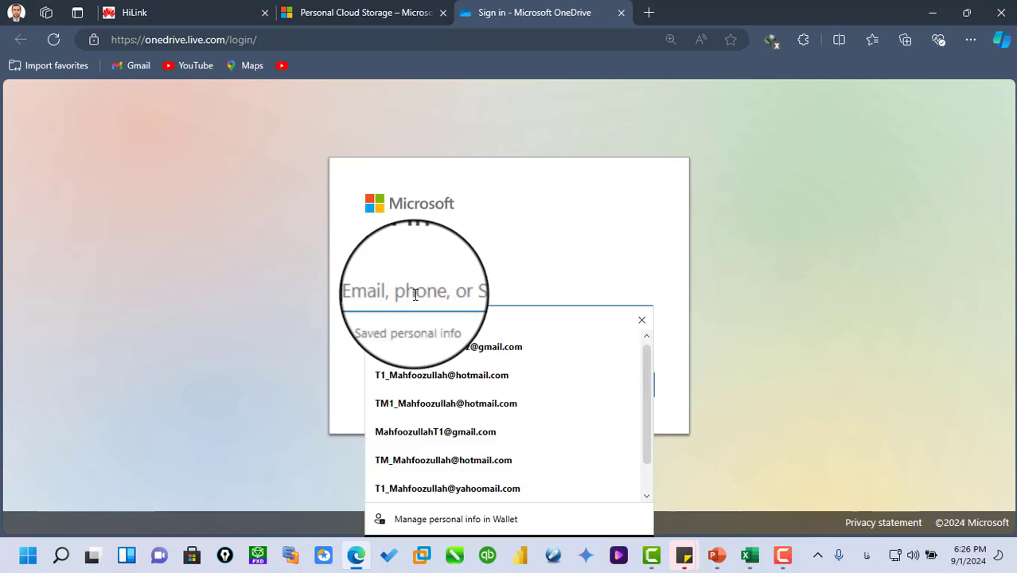
click(410, 375)
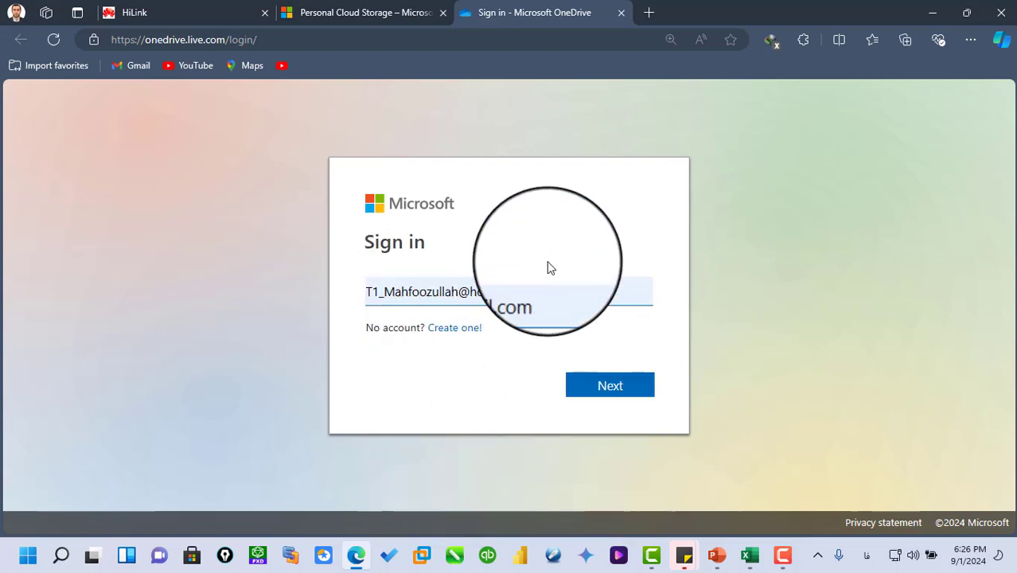
click(620, 389)
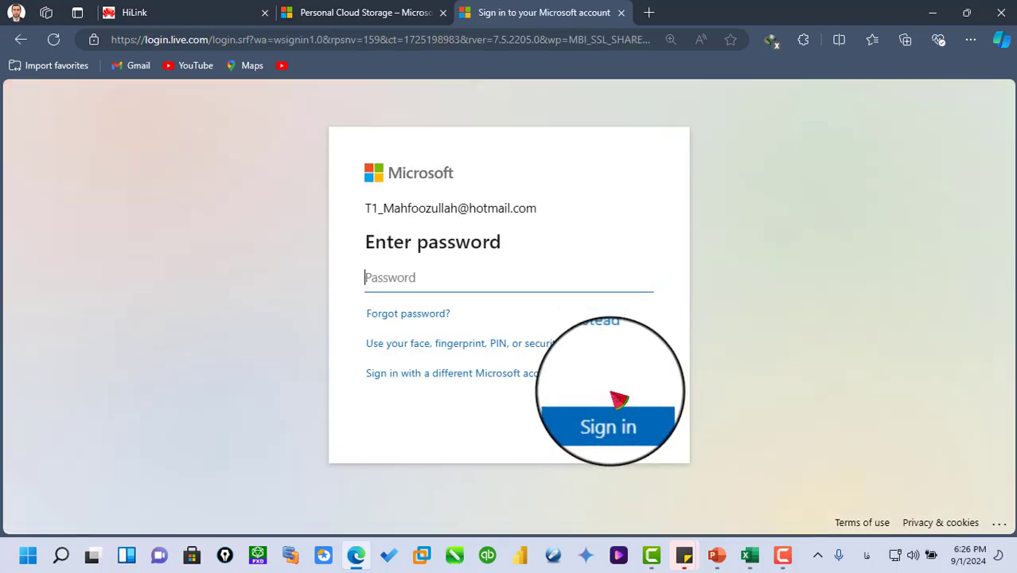
- Enter the account password, retyping it when asked again, and sign in to the owner's OneDrive
text(•)
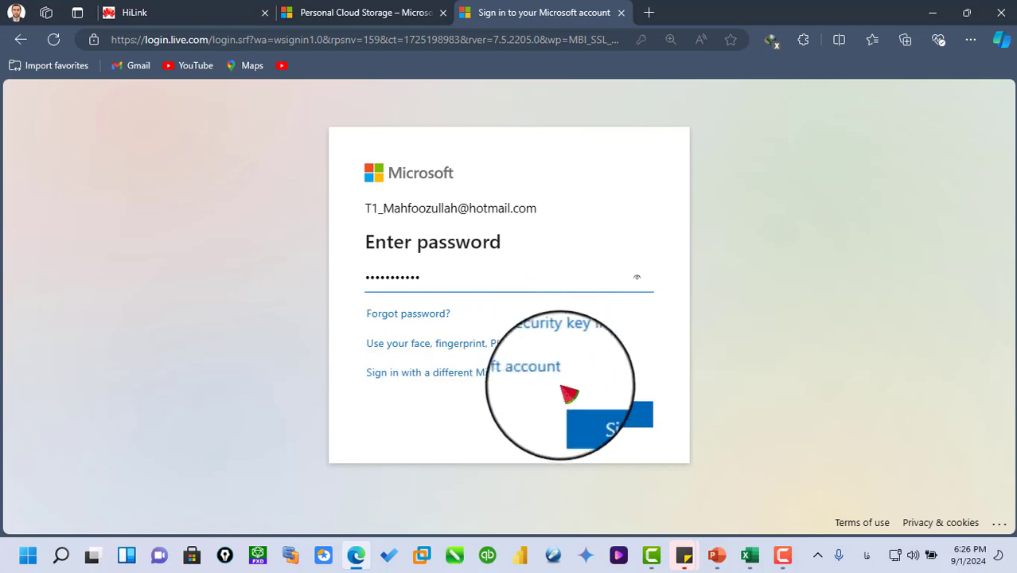
click(595, 421)
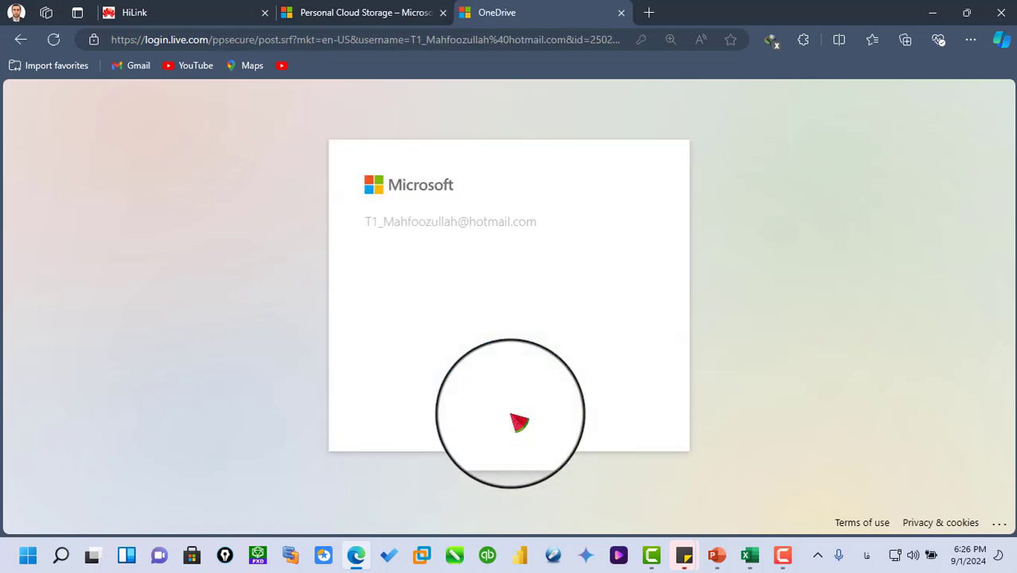
text(•)
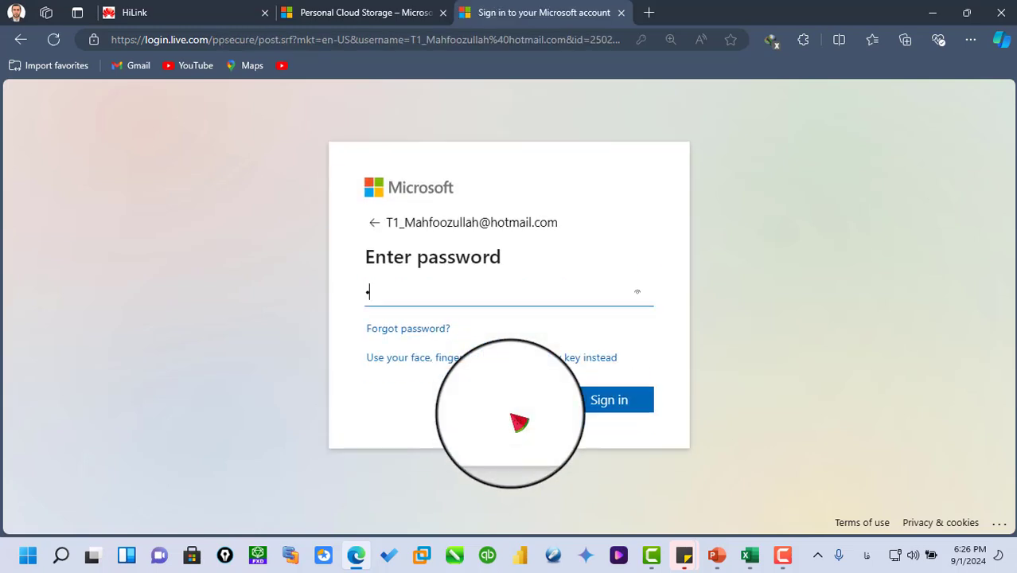
key(BackSpace)
text(•••••••••••)
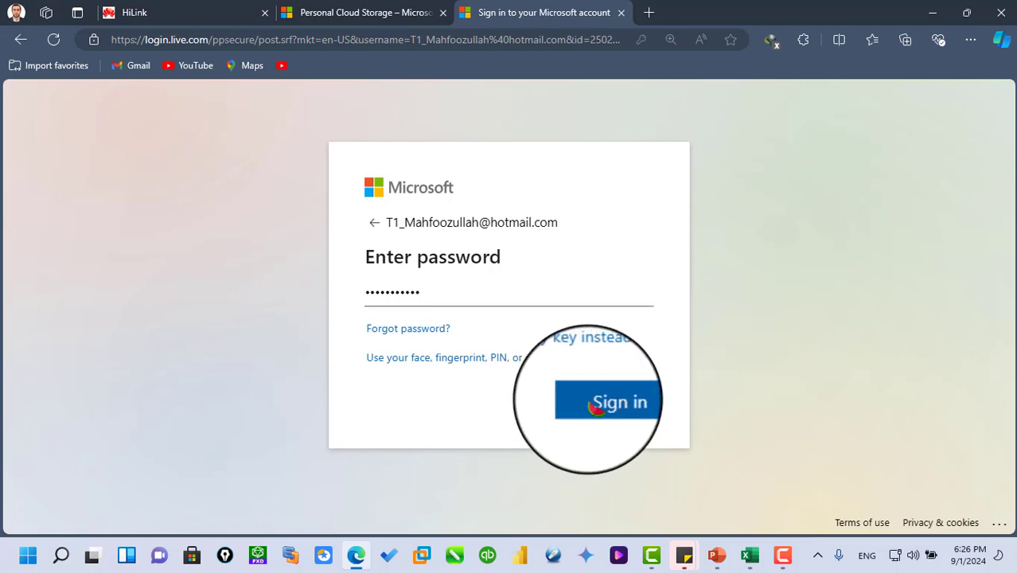
click(595, 408)
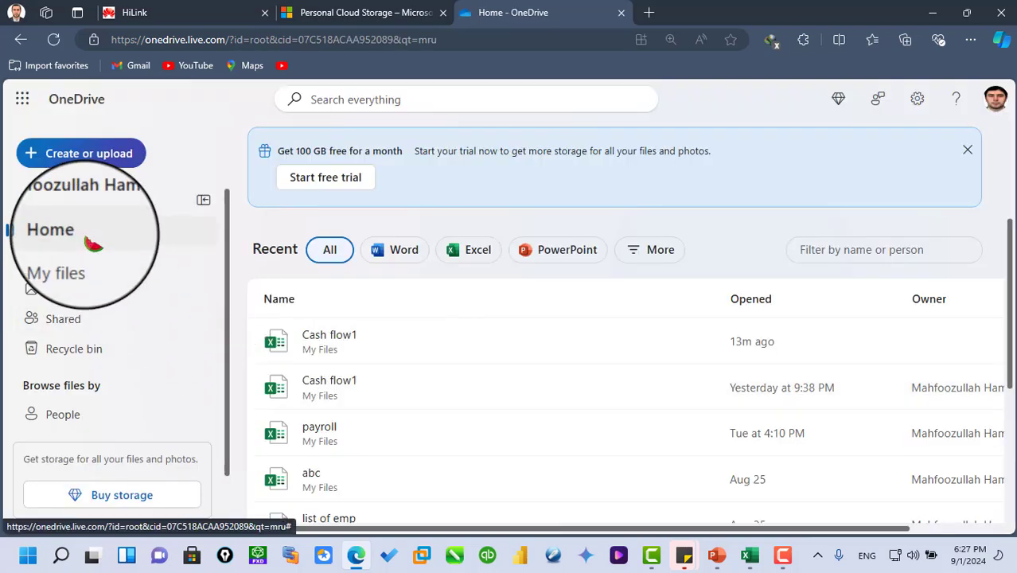
- Find the Cash flow1 workbook among the files shared by you and open it online
click(68, 320)
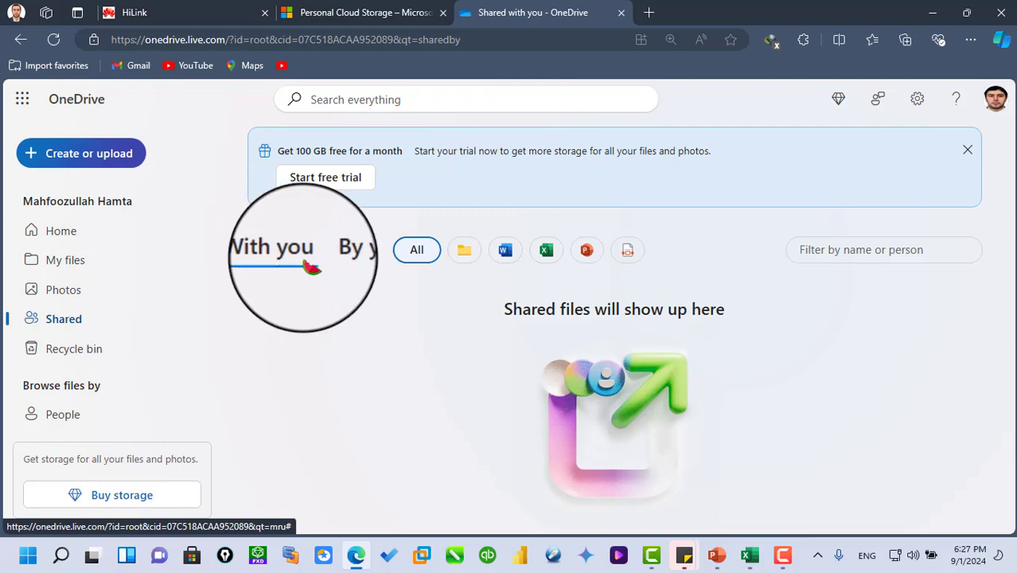
click(344, 253)
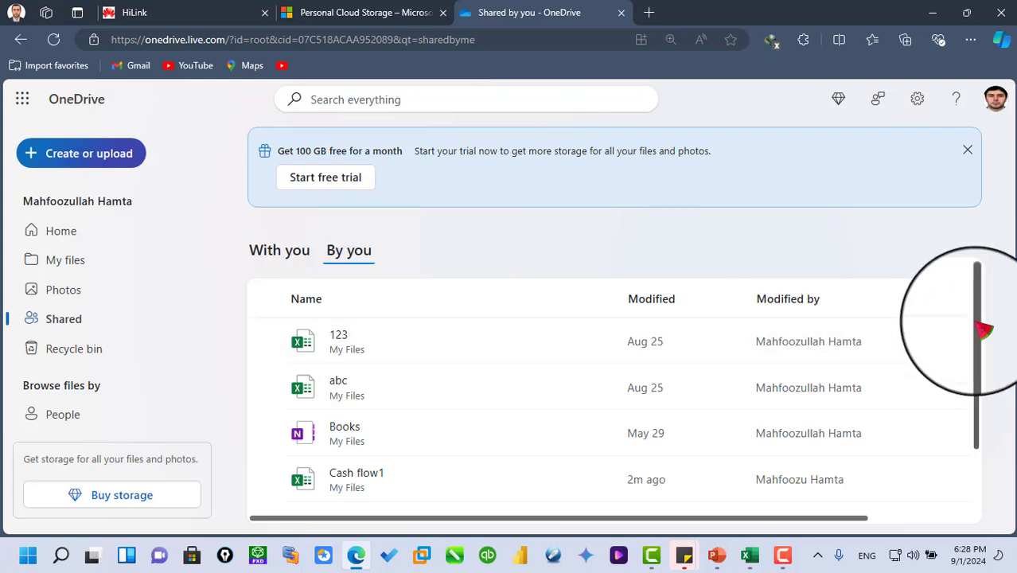
drag(985, 330, 988, 425)
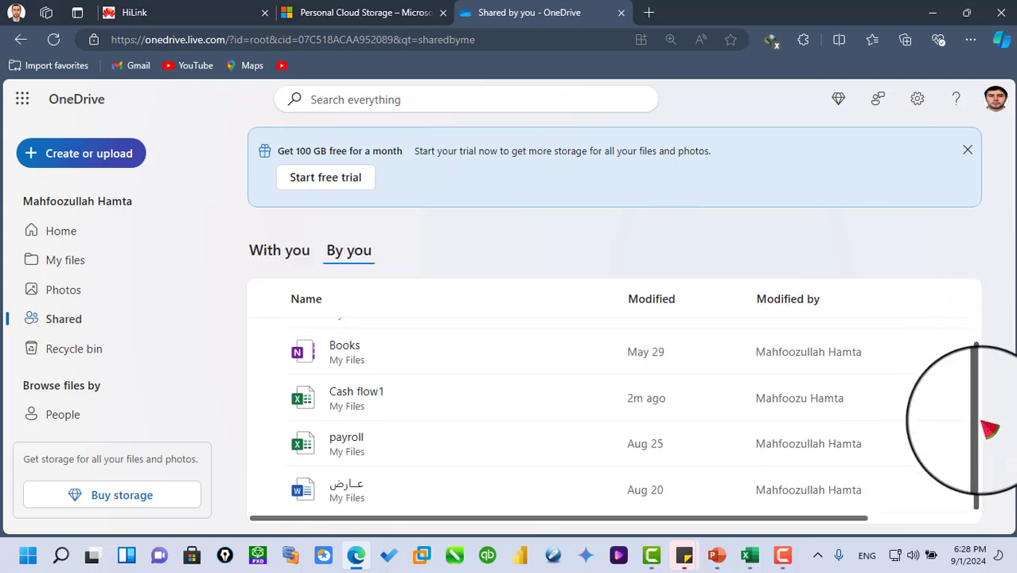
click(340, 406)
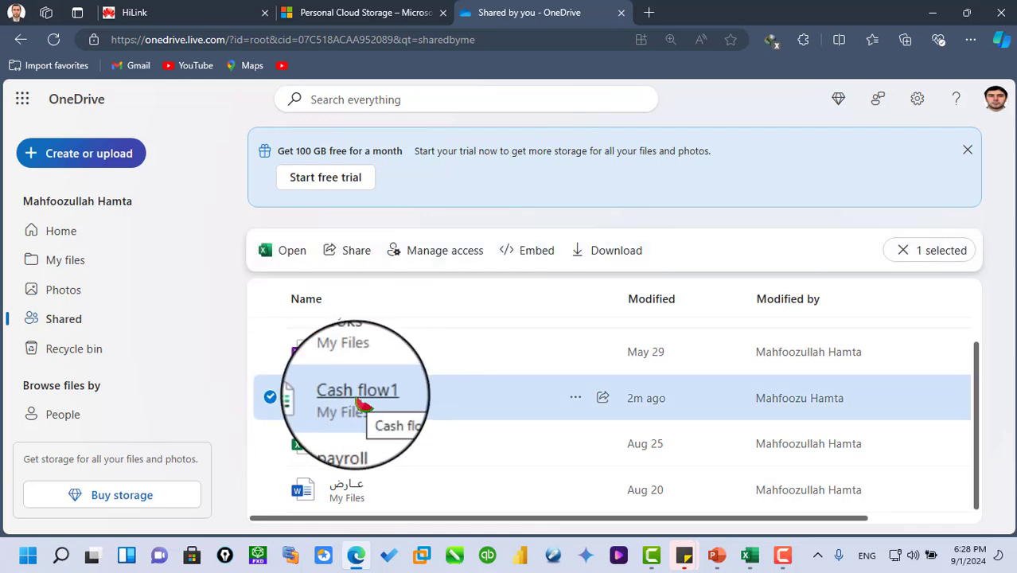
click(364, 404)
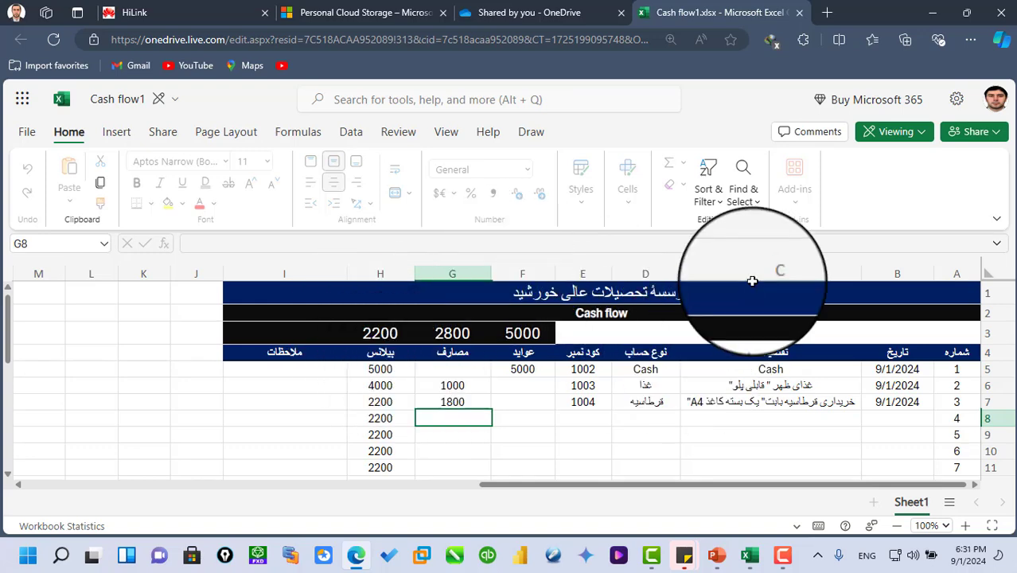
- Switch the Cash flow1 workbook from Viewing to Editing mode
click(917, 133)
click(866, 164)
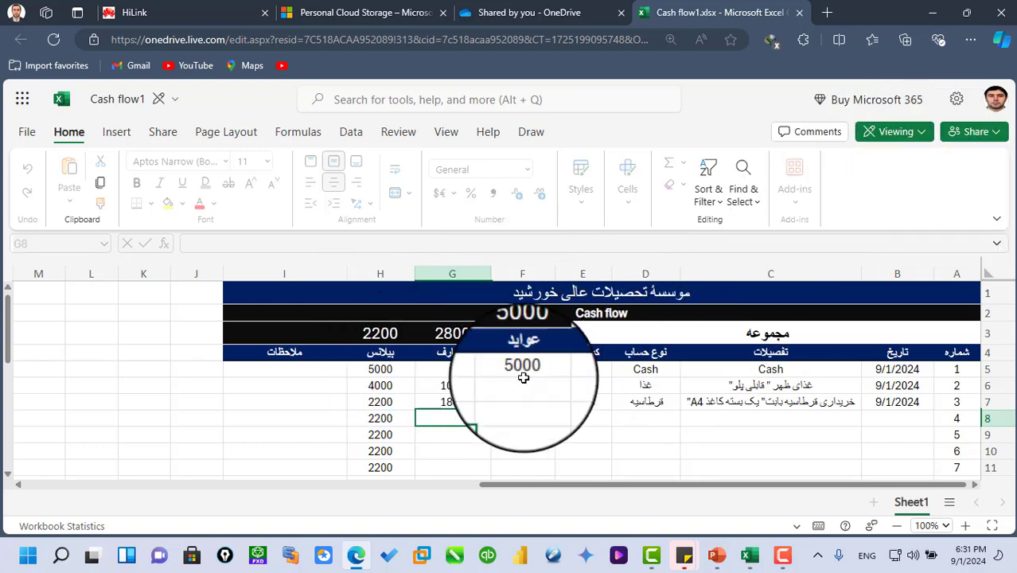
click(608, 390)
click(733, 327)
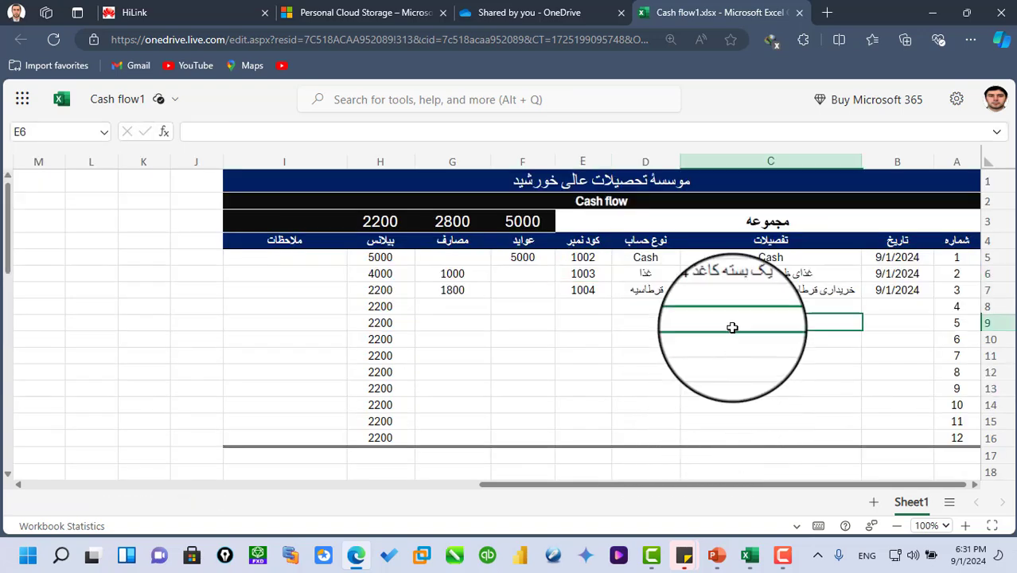
click(804, 306)
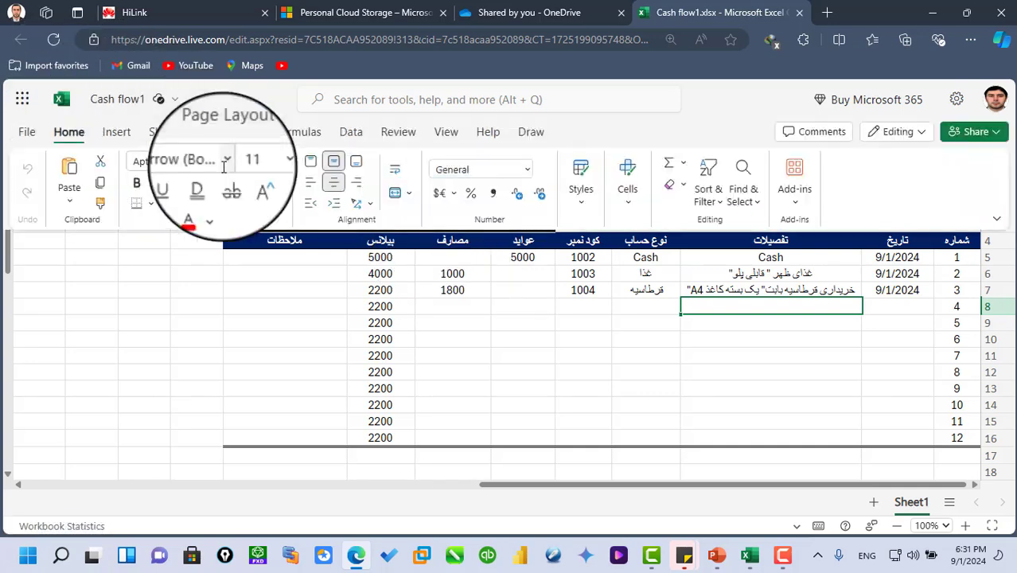
- Enter the current date, 9/1/2024, for the fourth record in B8
click(883, 311)
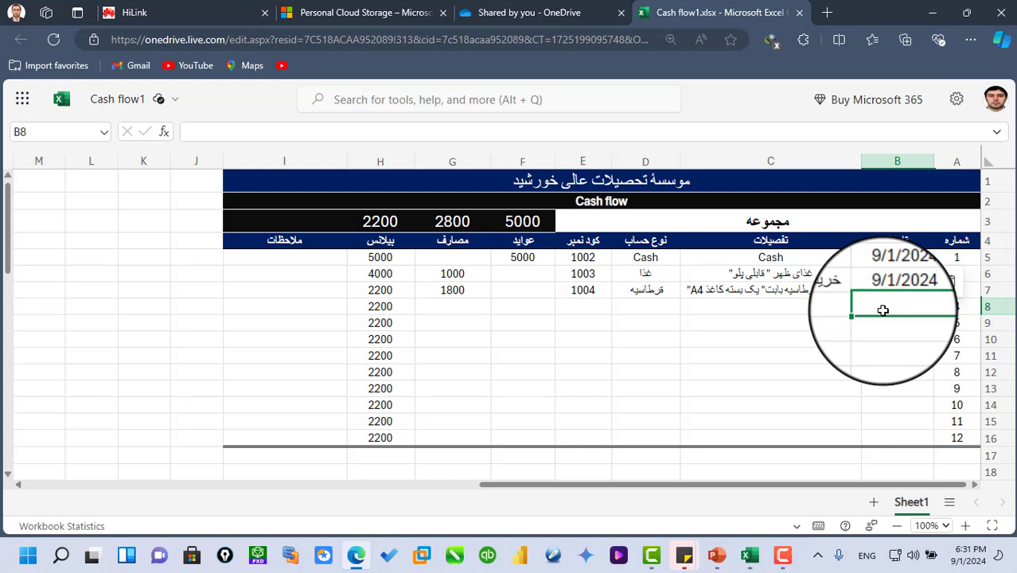
key(ctrl+semicolon)
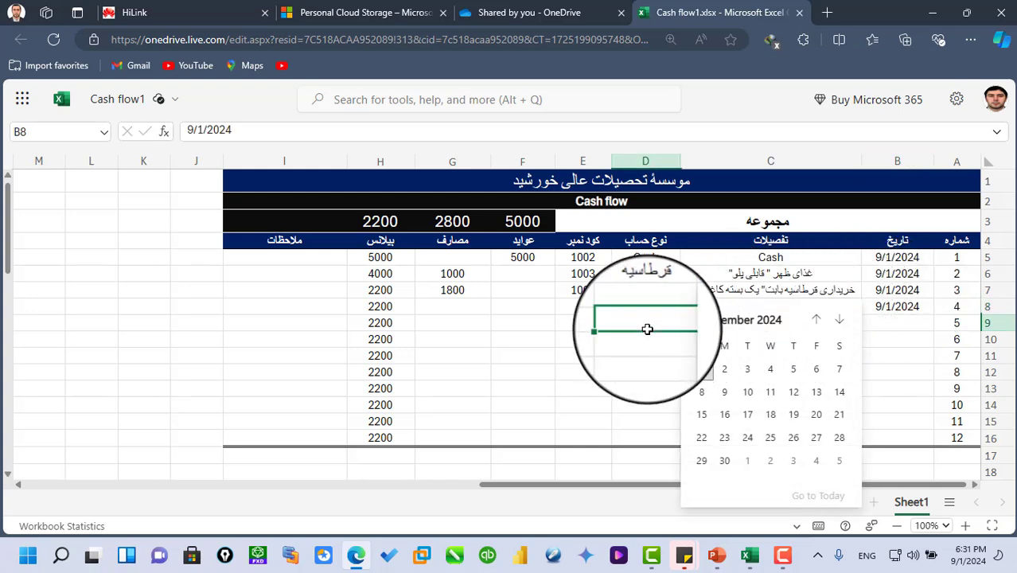
click(646, 324)
- Enter the description خریداری یک پایه جنراتور for the fourth record in C8
click(797, 308)
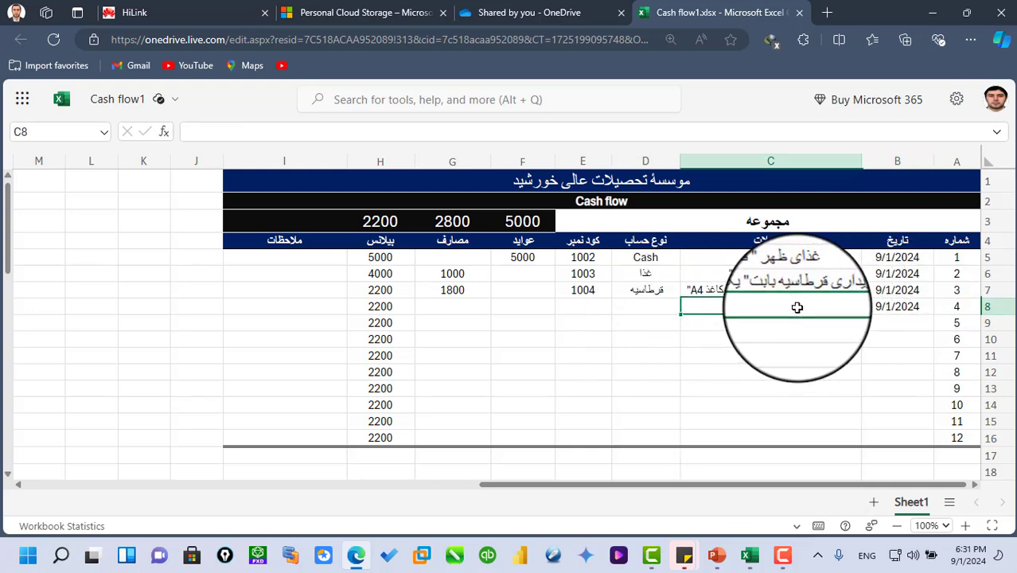
text(ov)
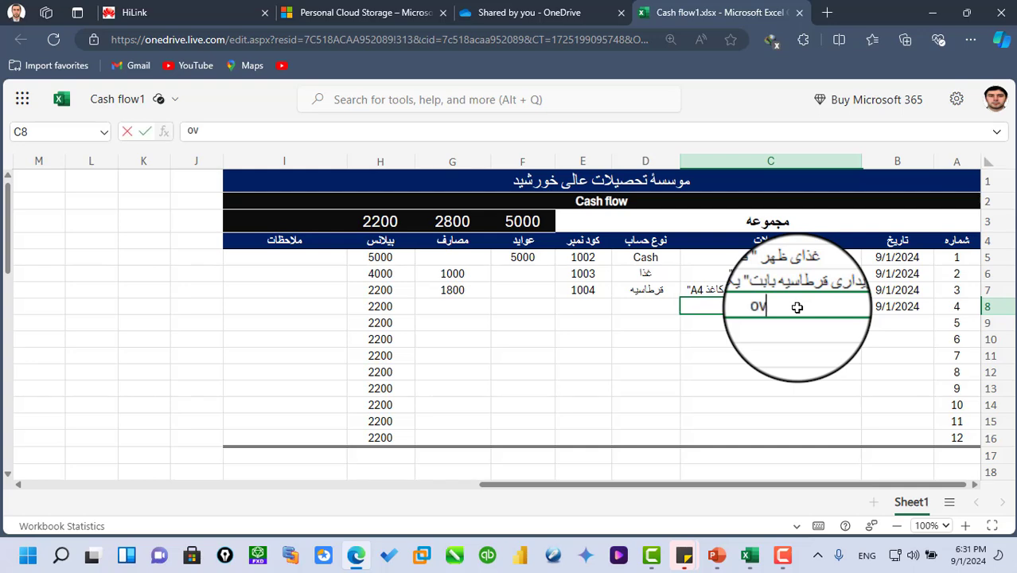
text(خریدای)
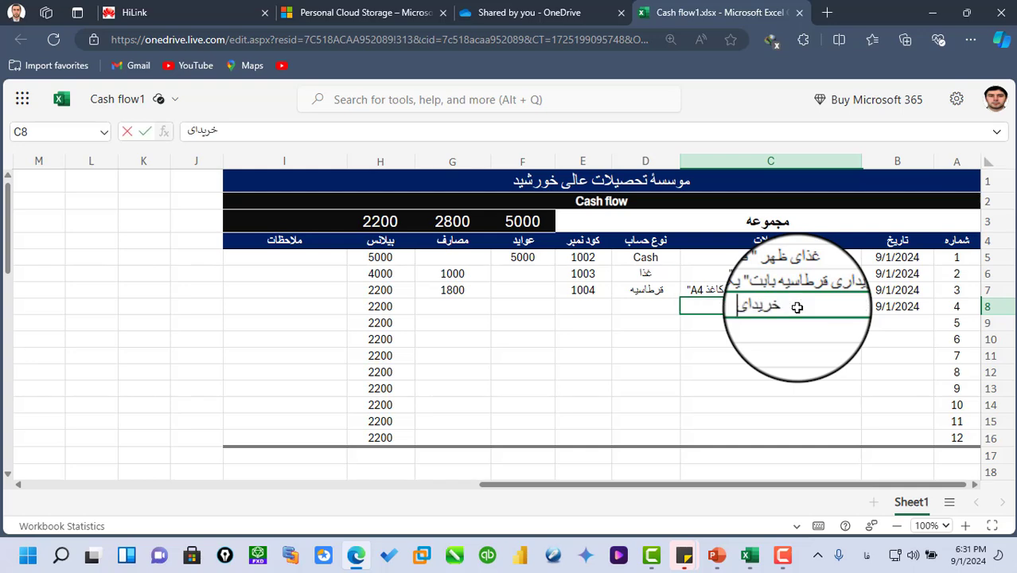
key(BackSpace)
key(BackSpace)
key(BackSpace)
key(BackSpace)
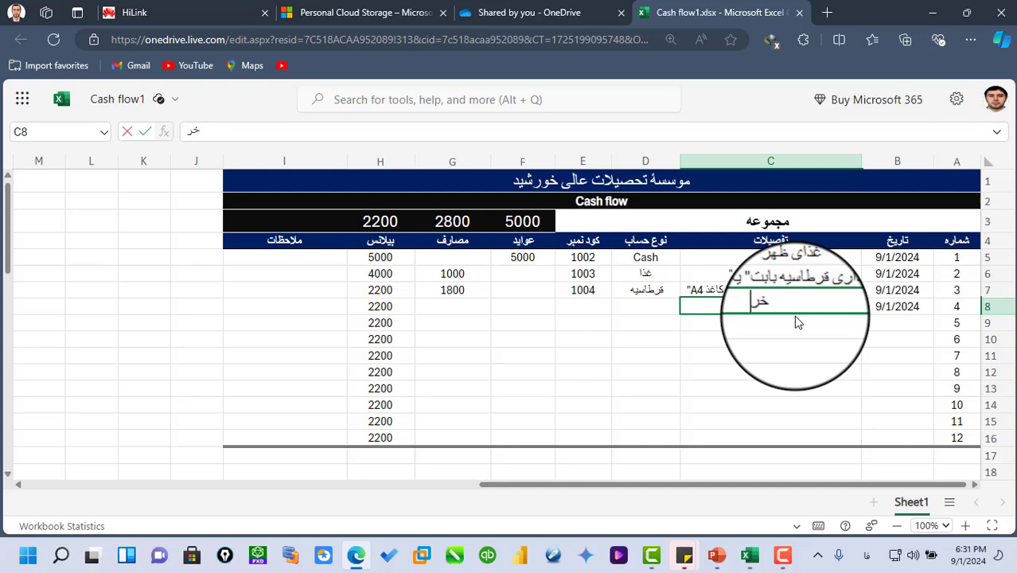
text(ری)
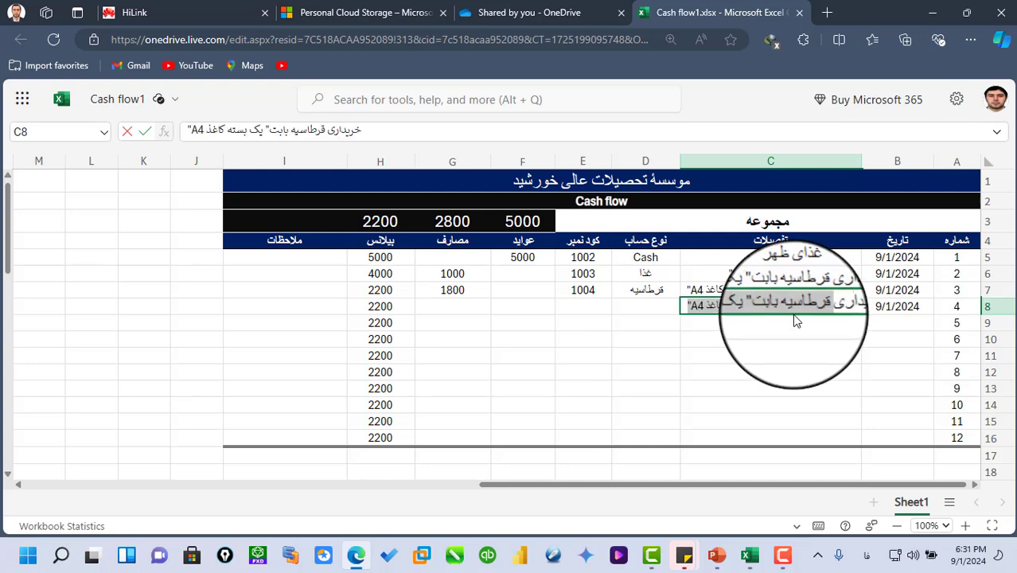
text(داری یک)
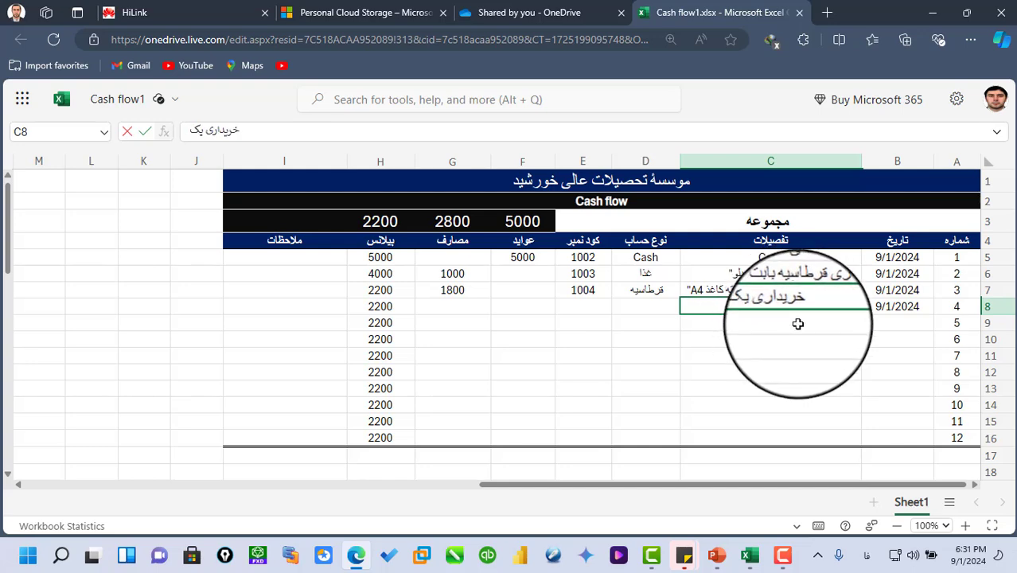
text( پایه چتر)
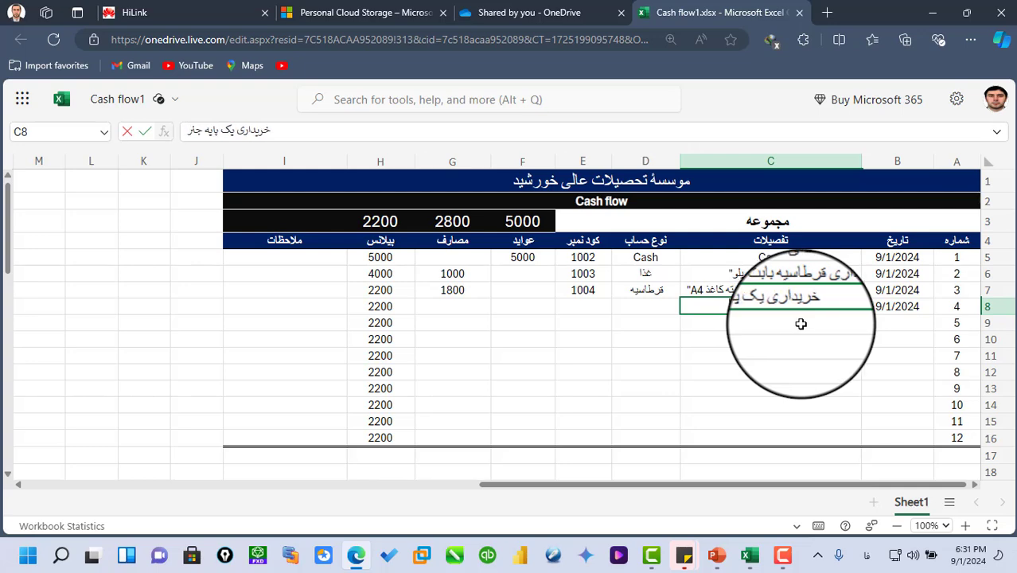
key(BackSpace)
key(BackSpace)
text(نراتور)
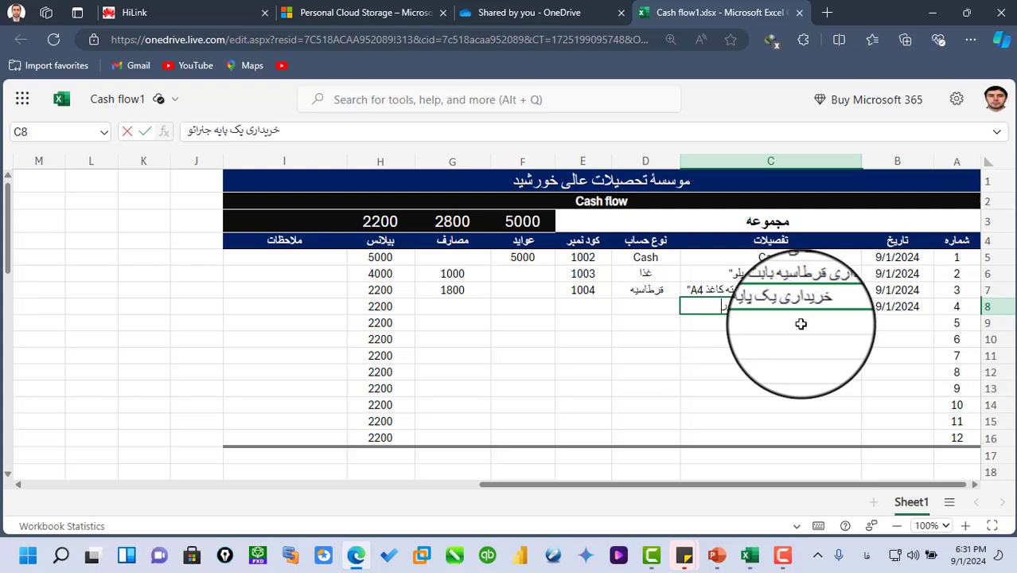
- Enter the account type جنراتور in D8 and the code number 1005 in E8
click(635, 306)
text(جنر)
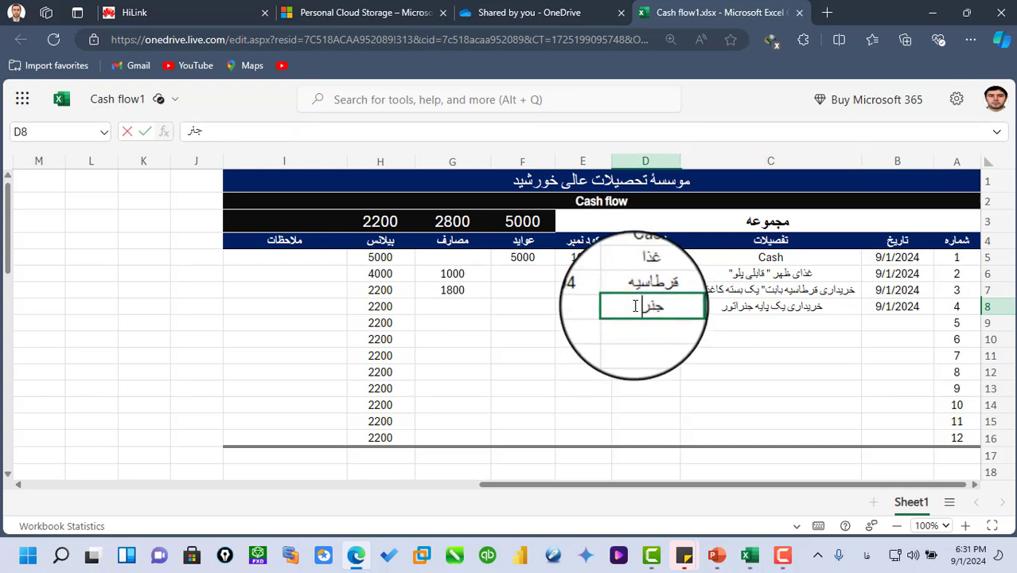
text(اتور)
click(593, 305)
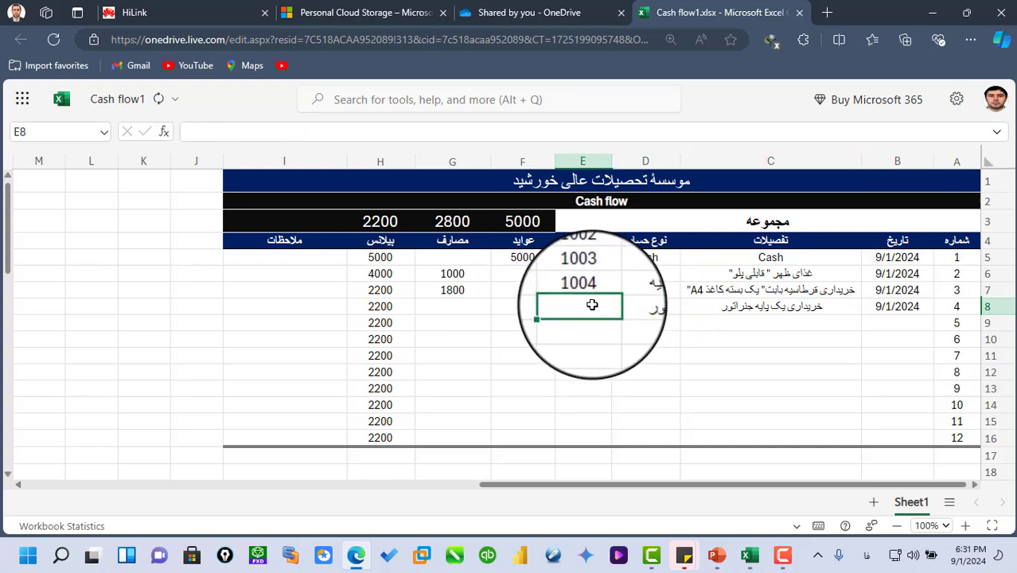
text(100)
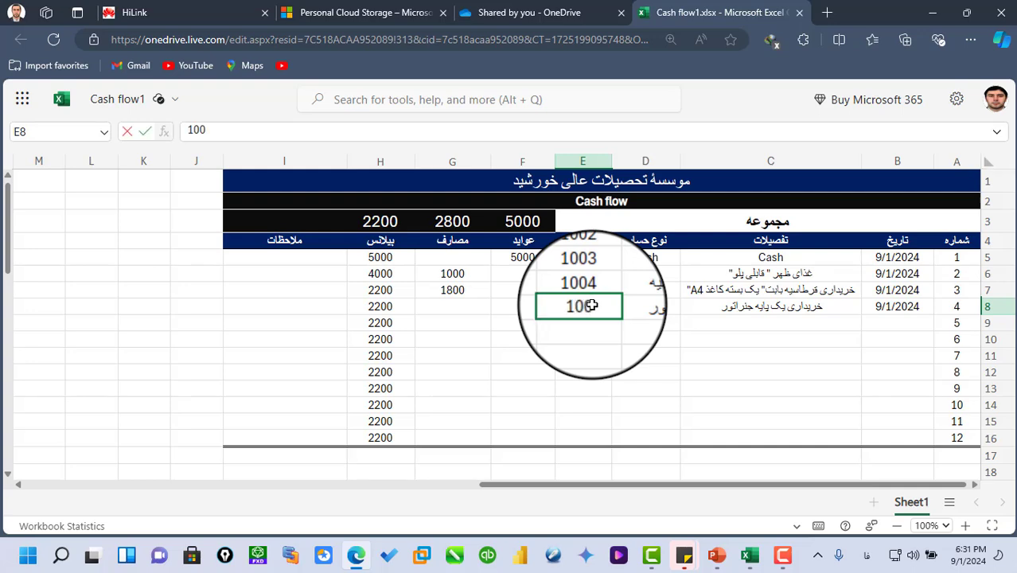
text(5)
- Enter 2000 as the fourth record's expense amount in G8
click(458, 304)
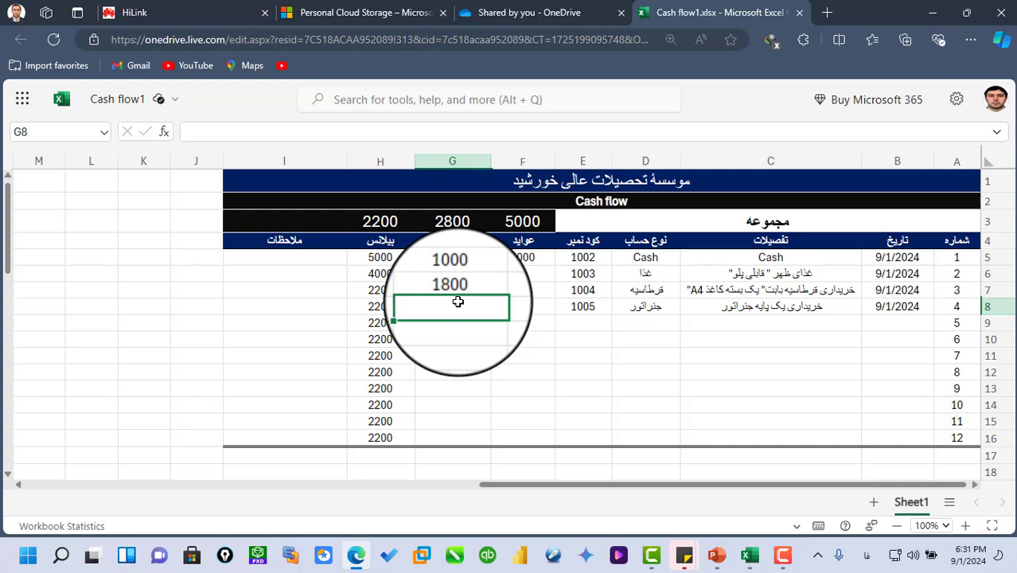
text(2000)
key(Return)
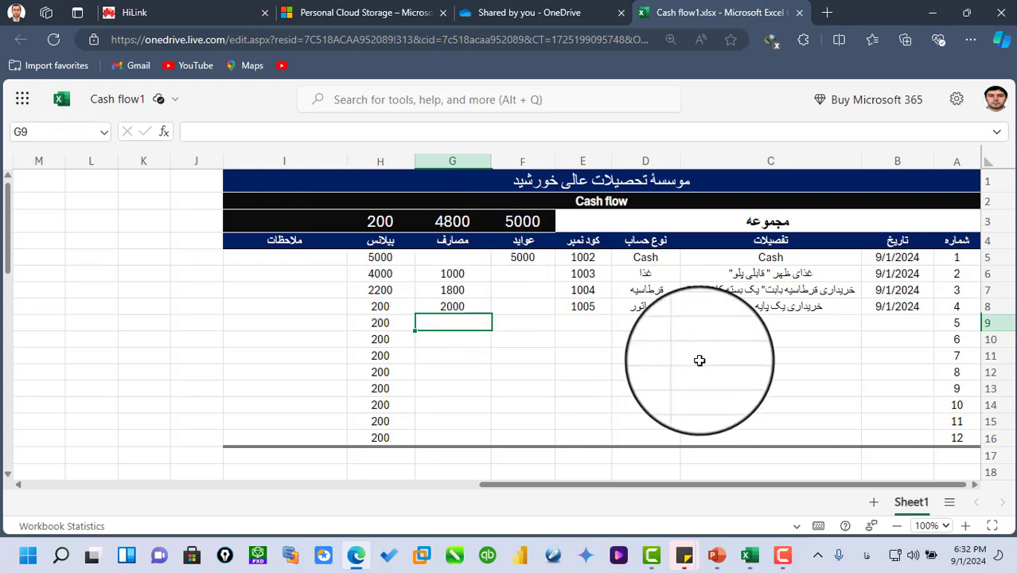
- Review the online workbook's sharing commands and close the Cash flow1 workbook
mouse_move(677, 96)
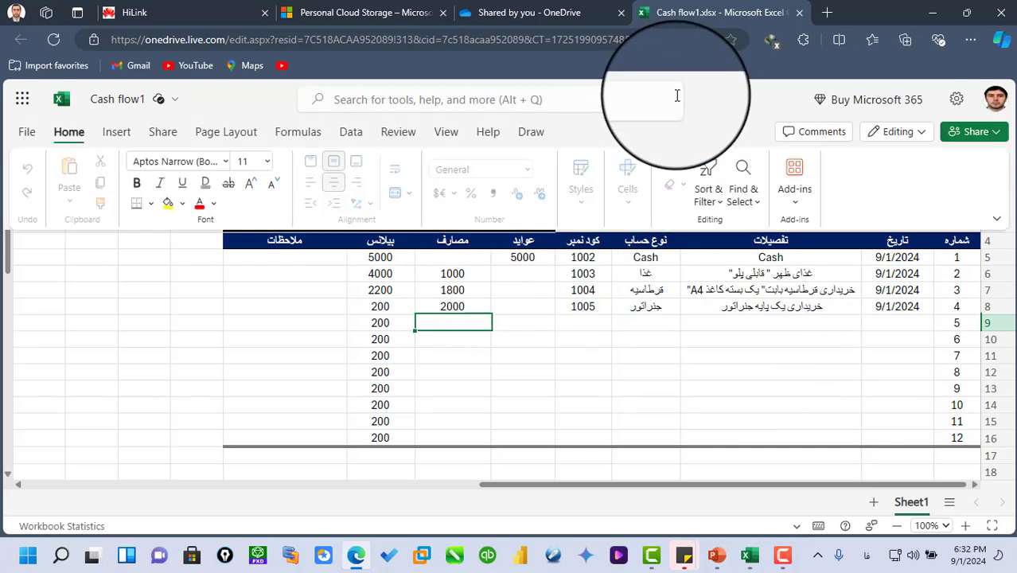
click(997, 133)
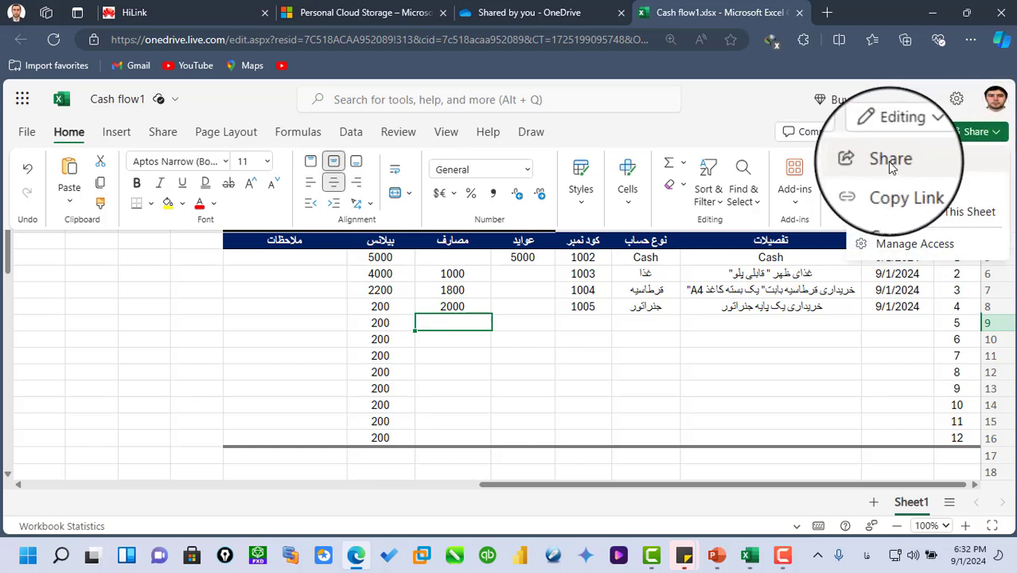
click(157, 133)
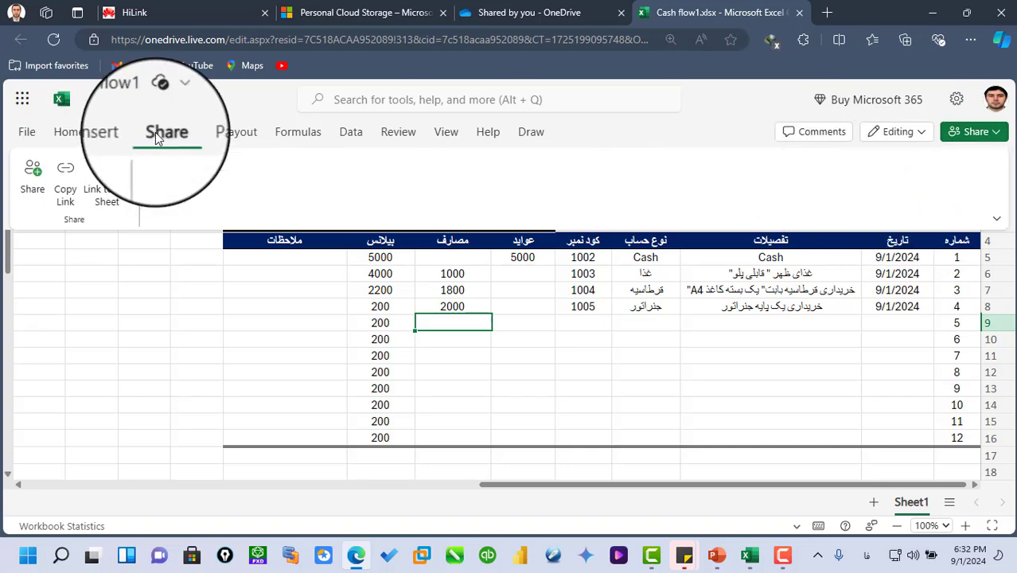
click(69, 135)
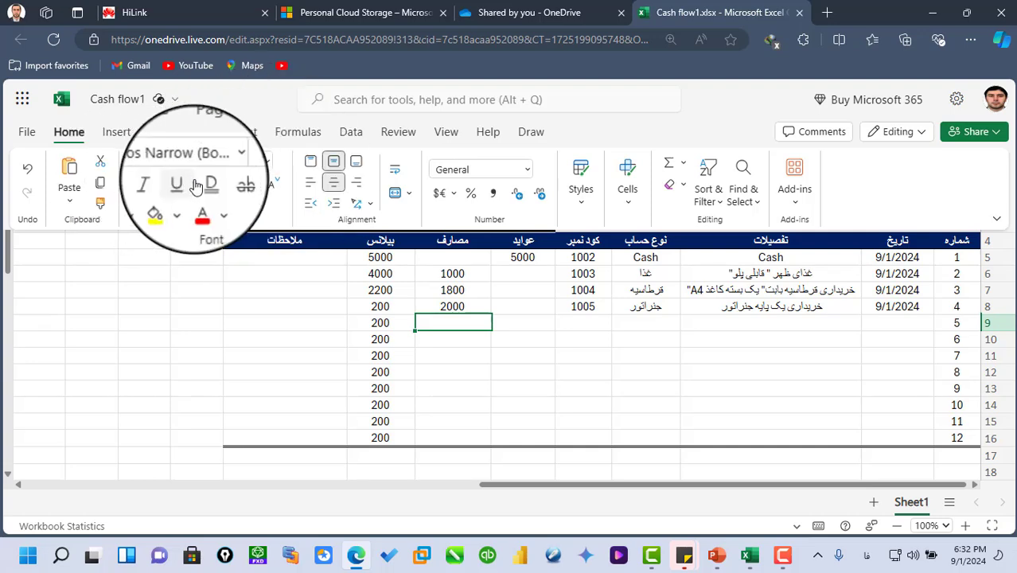
click(643, 366)
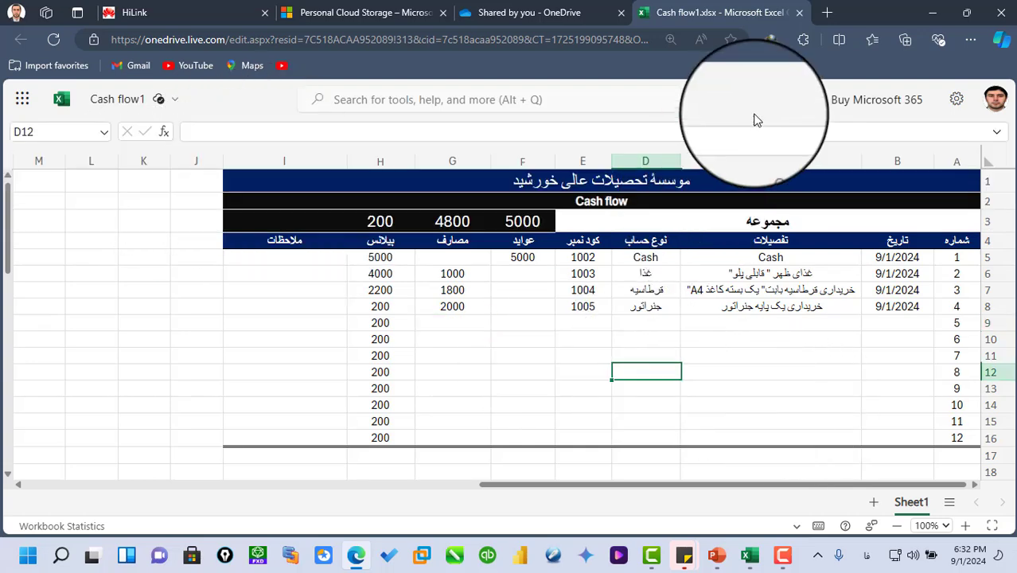
click(804, 14)
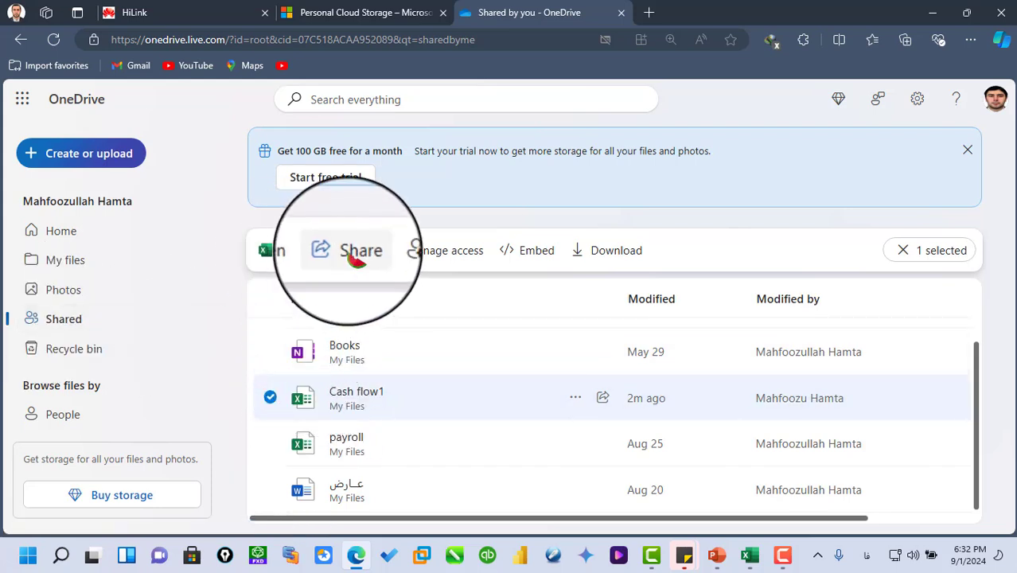
- Remove the invitee's direct access to the shared Cash flow1 file, closing its access management
click(439, 252)
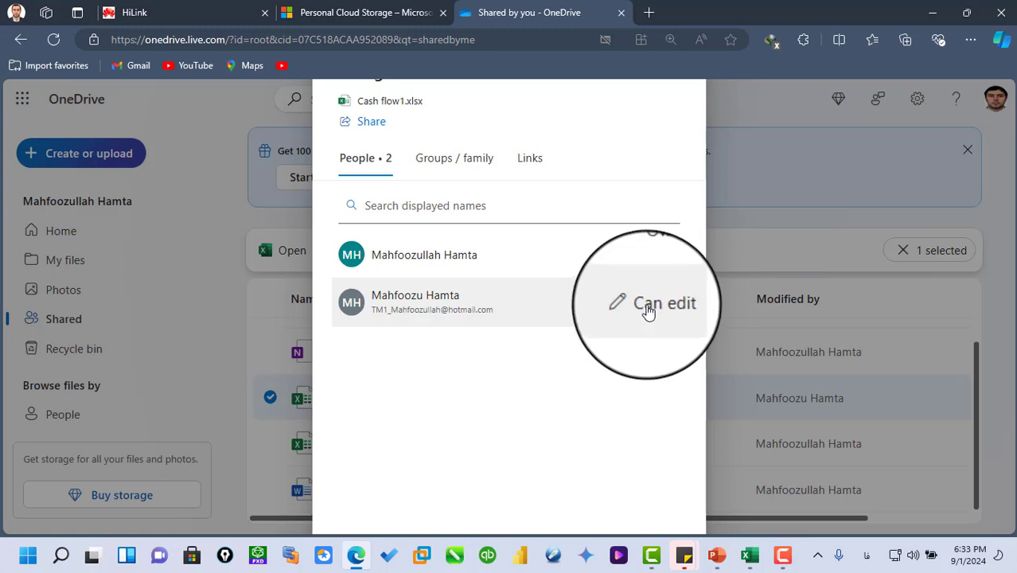
click(649, 310)
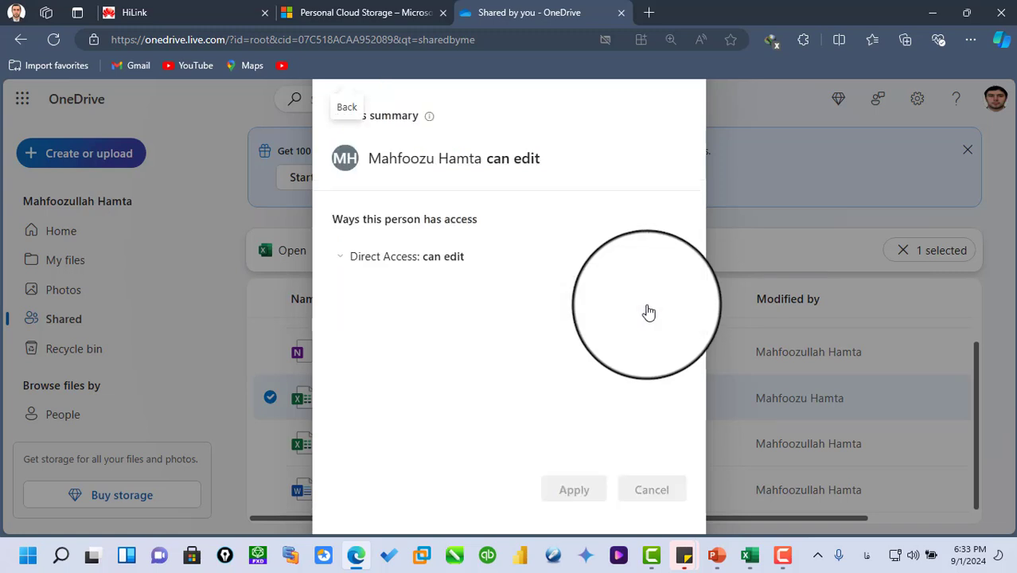
click(345, 256)
click(443, 316)
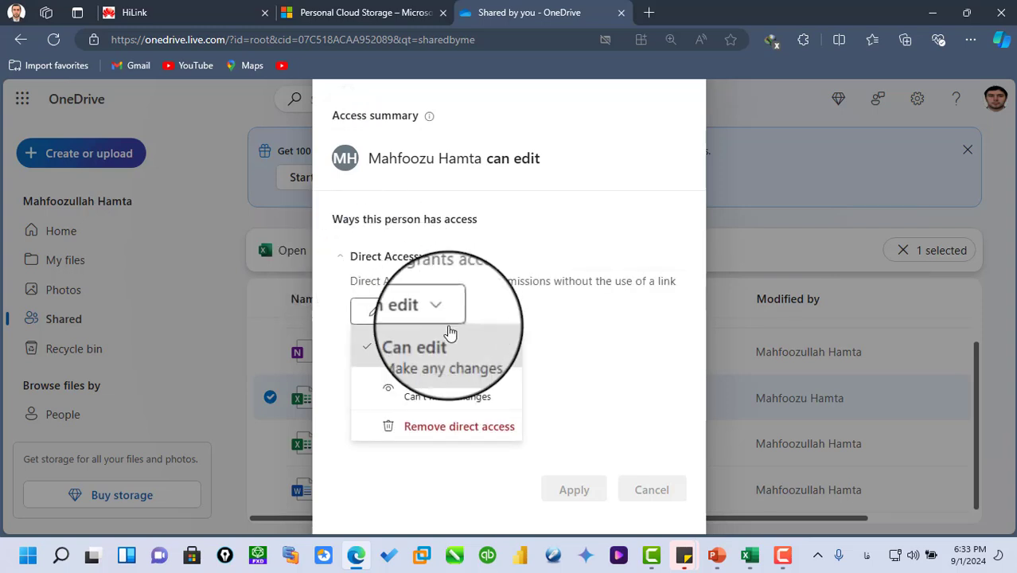
click(429, 431)
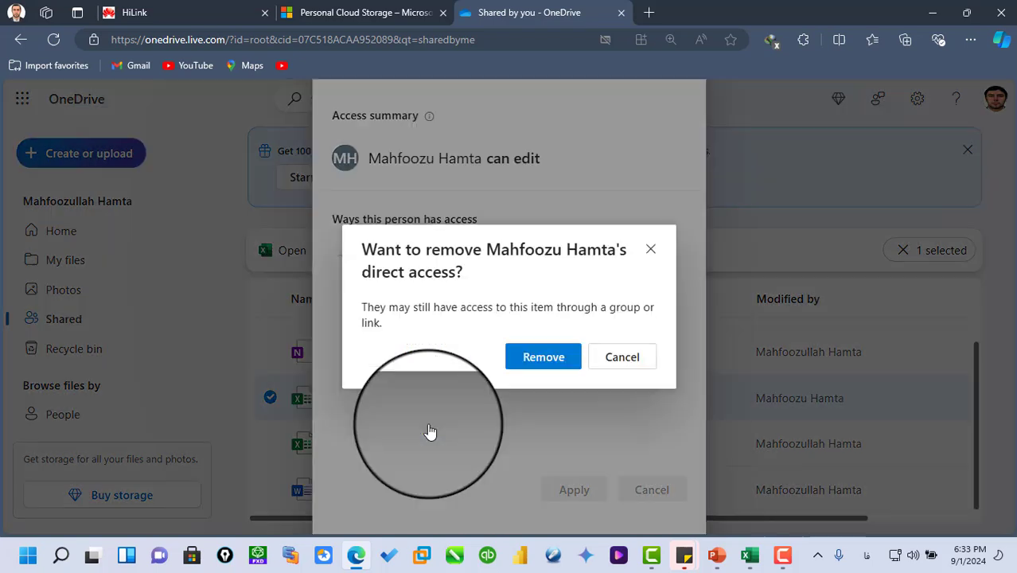
click(545, 360)
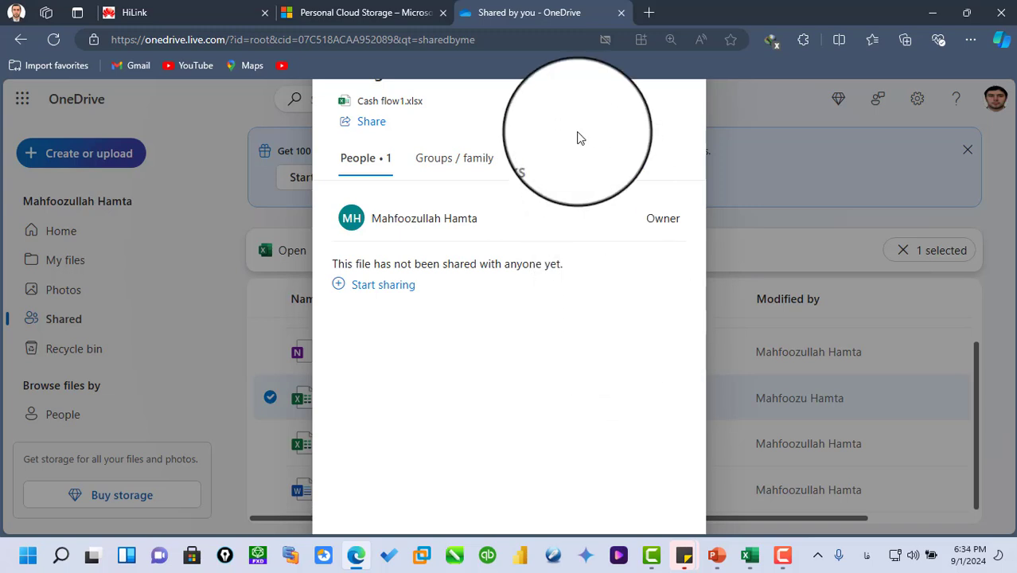
key(Escape)
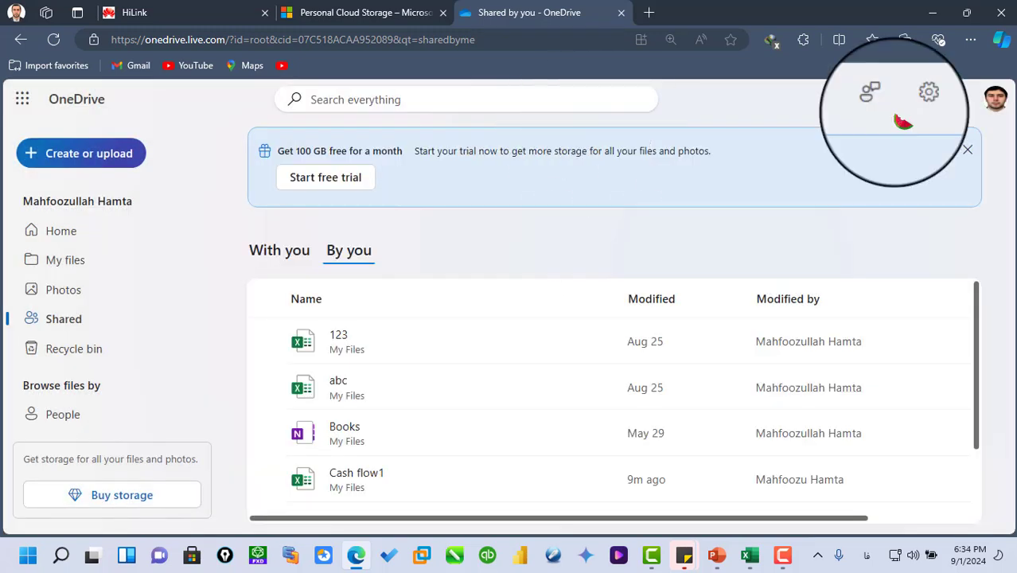
- Sign out of the OneDrive account and close the sign-in page
click(995, 99)
click(986, 139)
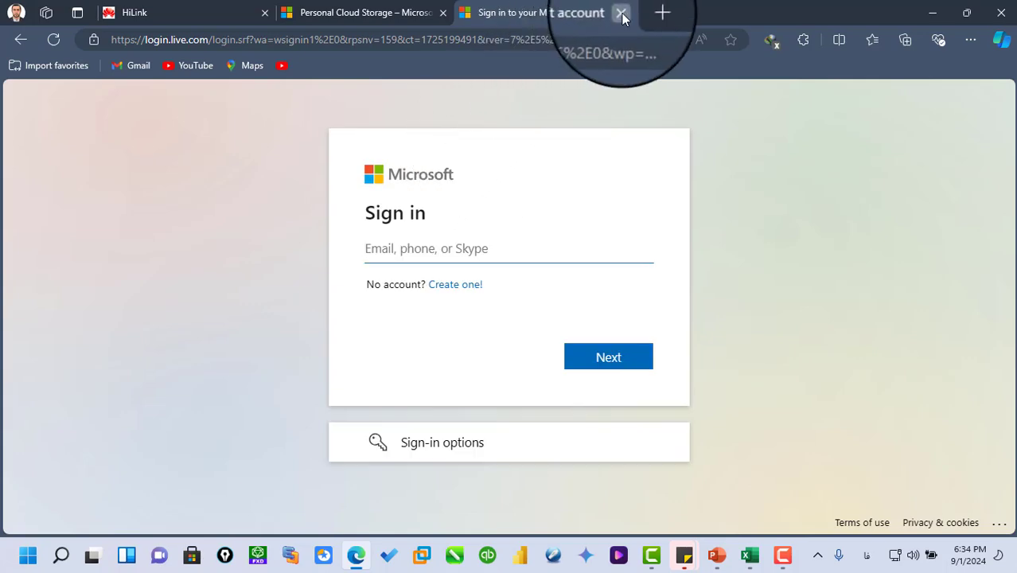
click(623, 14)
- Switch to desktop Excel and open Cash flow1.xlsx from OneDrive - Personal
click(751, 556)
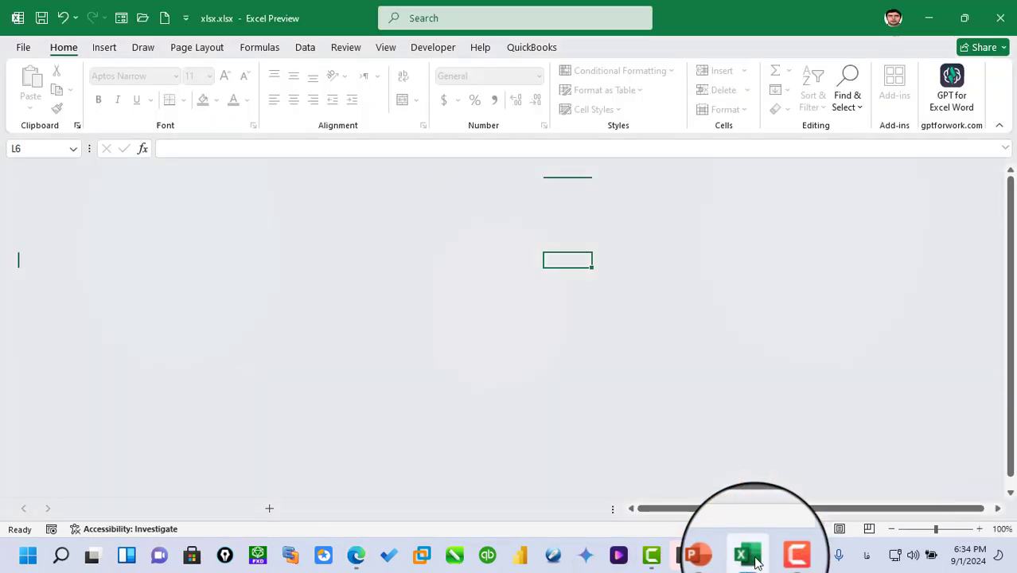
click(22, 48)
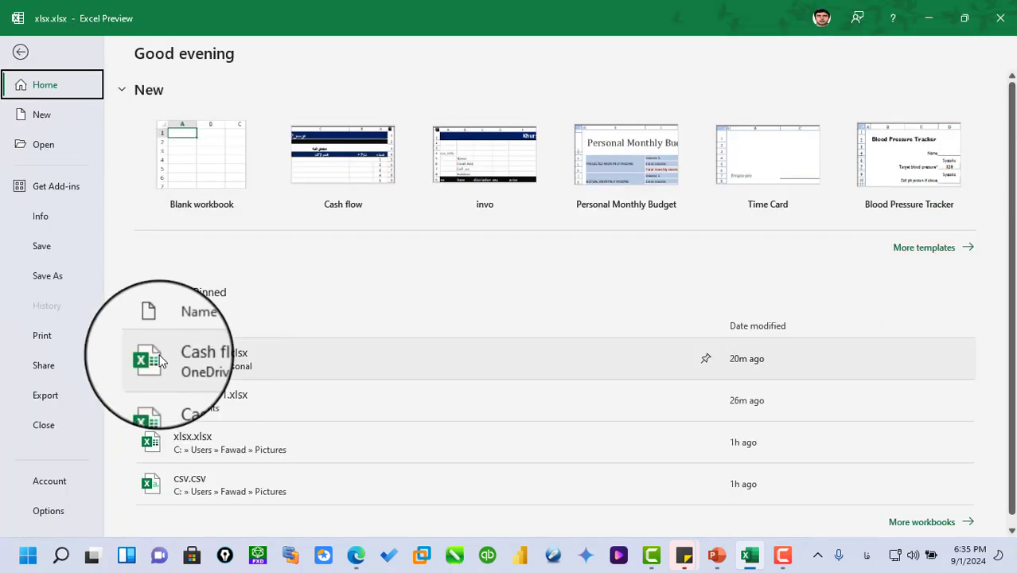
click(54, 369)
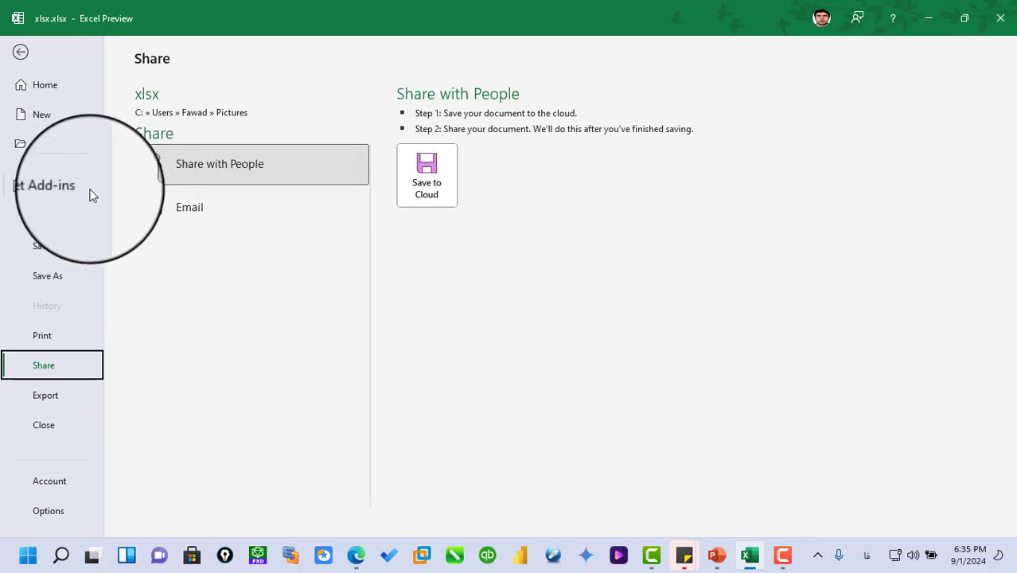
click(41, 144)
click(236, 181)
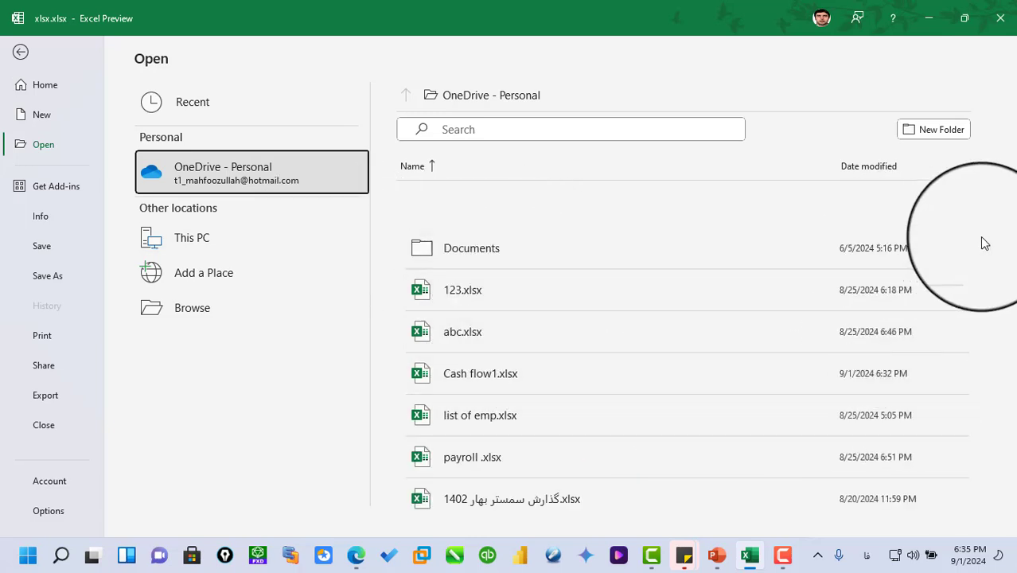
click(482, 376)
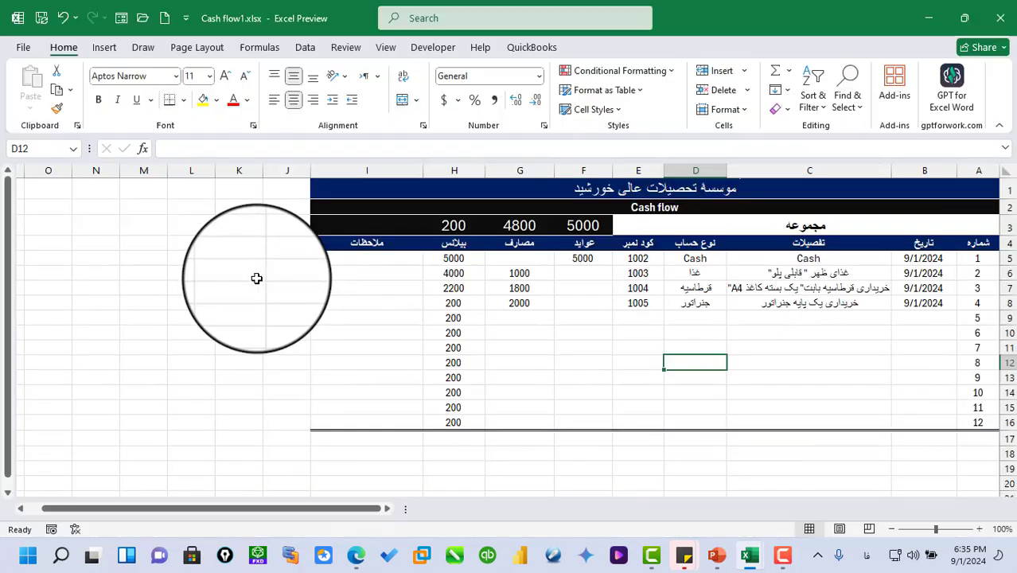
- Share Cash flow1 by e-mail, creating a message with the workbook as an attachment
click(23, 48)
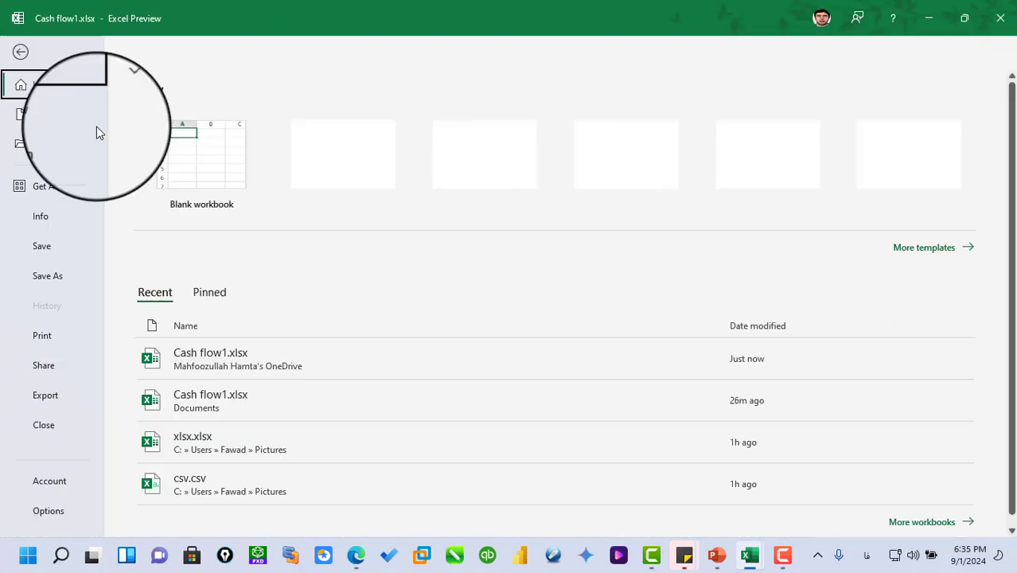
click(44, 371)
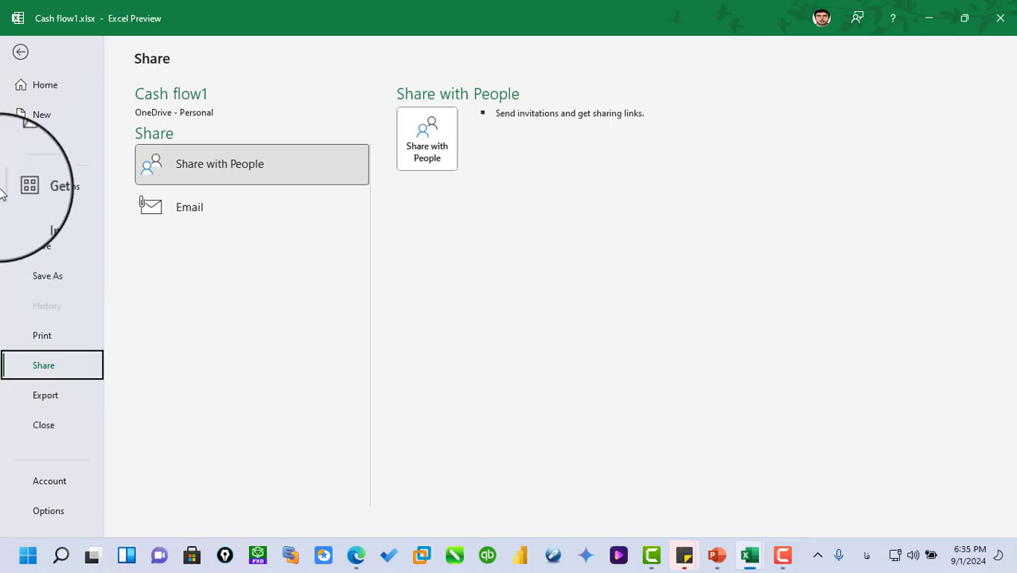
click(184, 217)
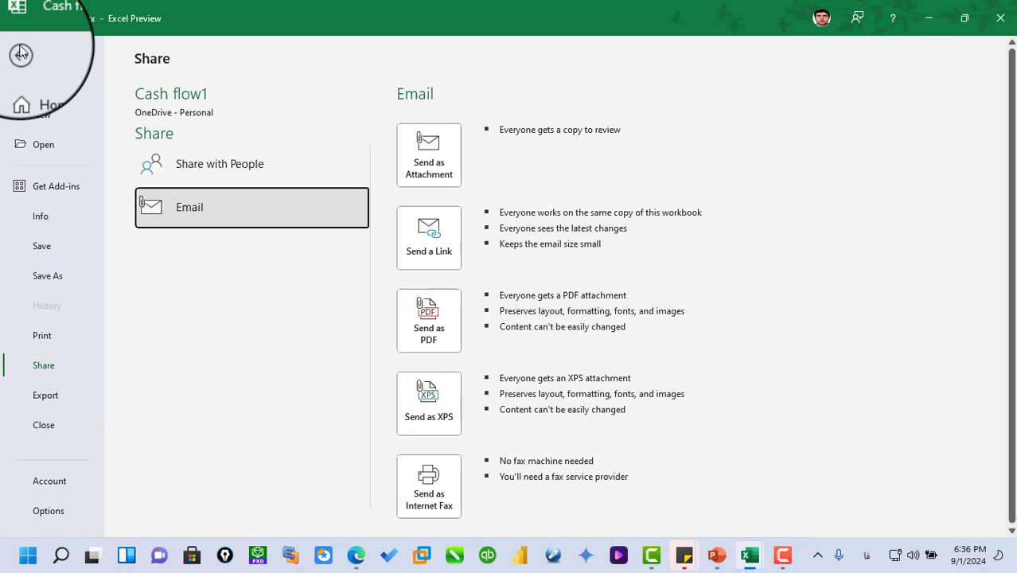
click(427, 155)
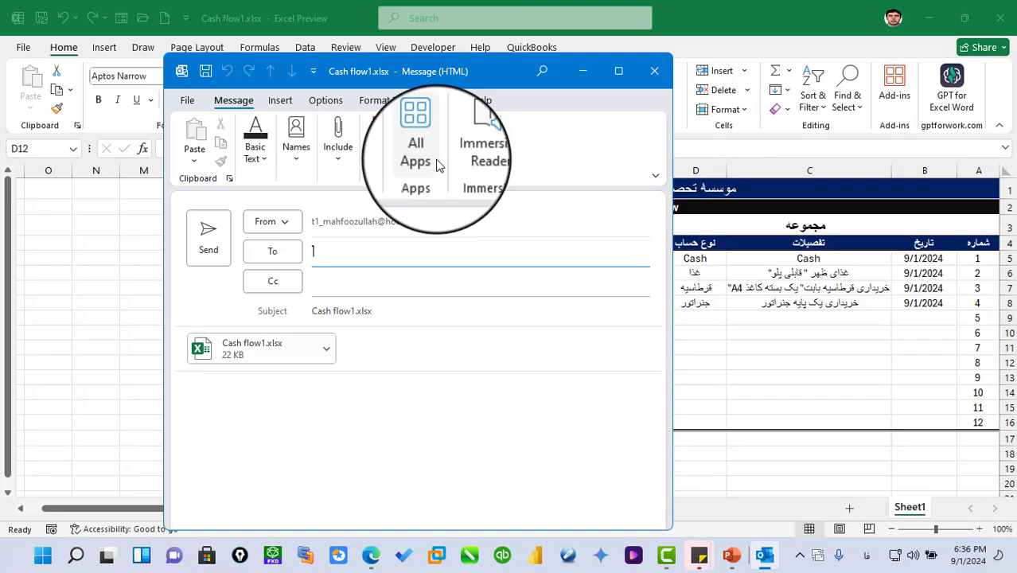
- Address the message to the recipient's e-mail address, leaving the Cc field empty
mouse_move(622, 71)
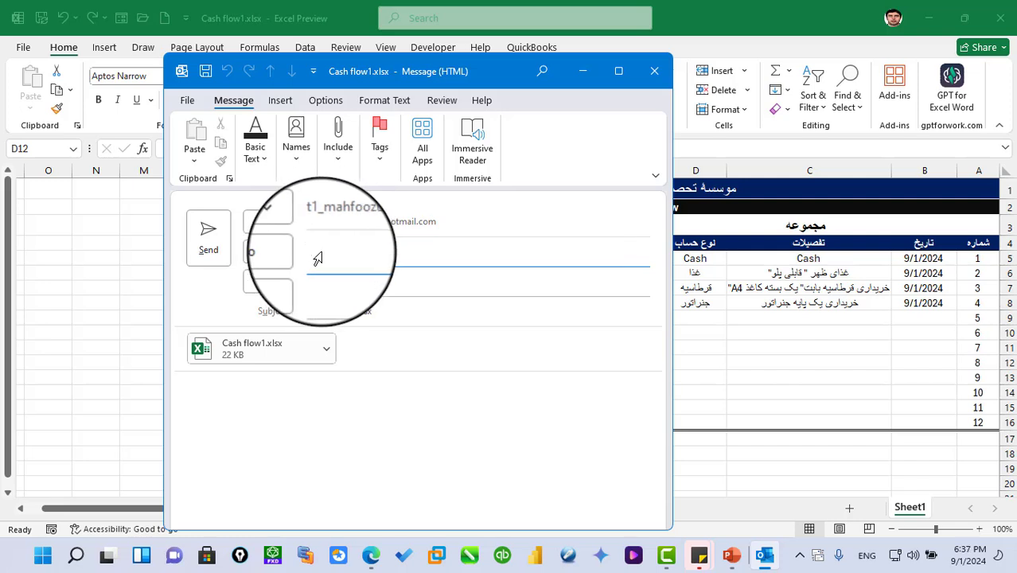
text(Mahfoozul)
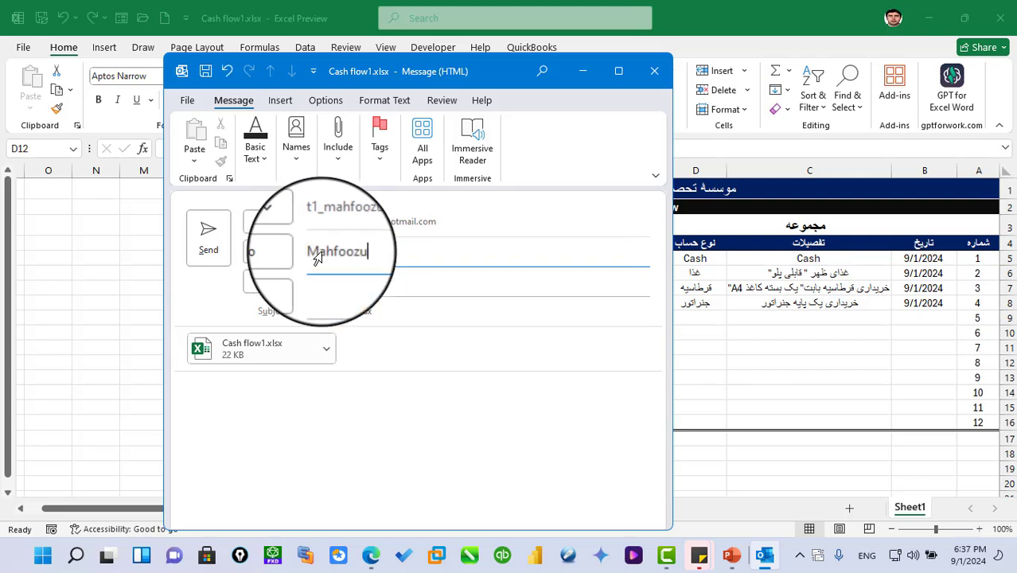
key(BackSpace)
key(BackSpace)
key(BackSpace)
key(BackSpace)
key(BackSpace)
key(BackSpace)
key(BackSpace)
key(BackSpace)
key(BackSpace)
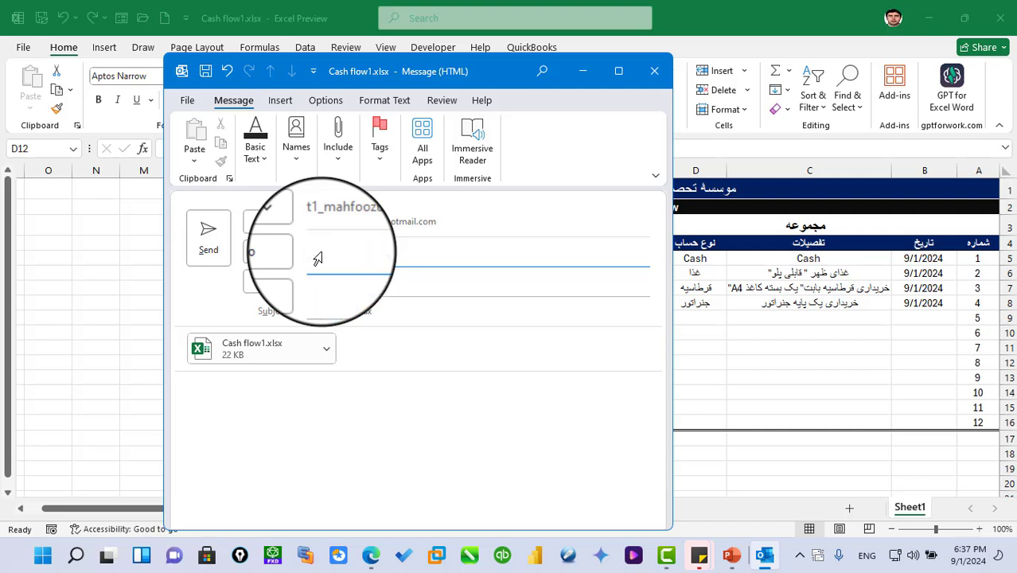
text(TM1_)
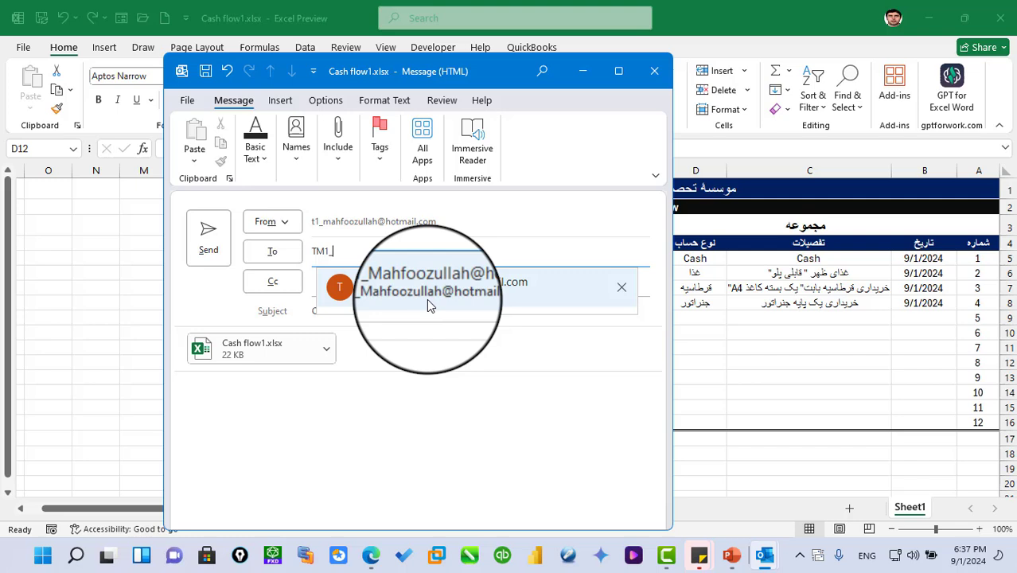
click(426, 298)
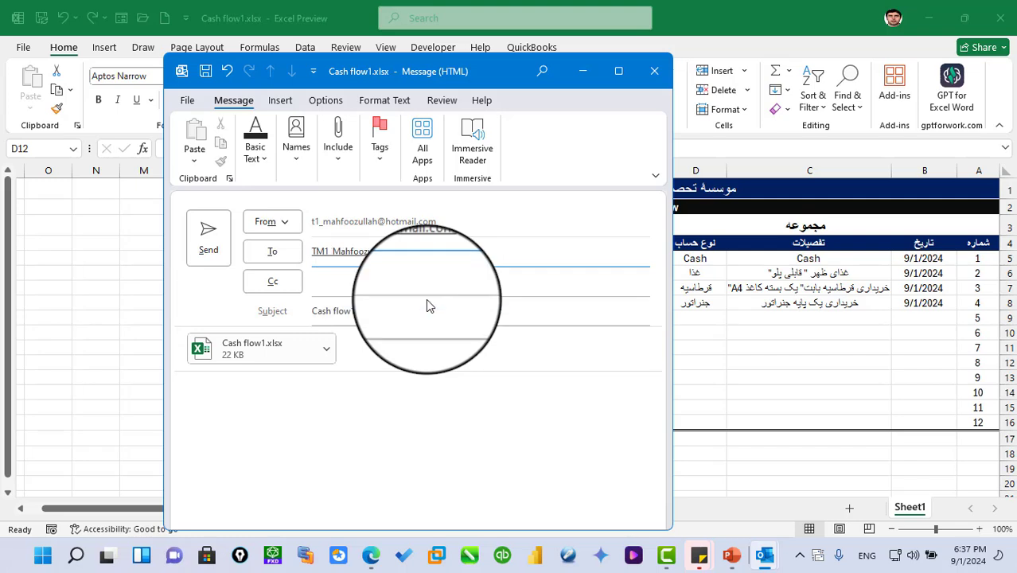
click(400, 291)
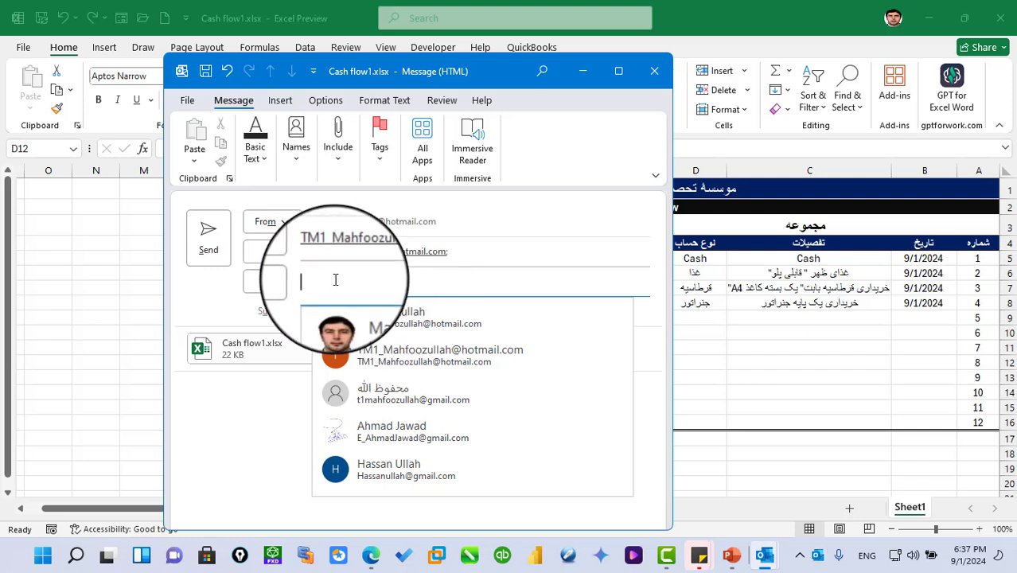
click(234, 475)
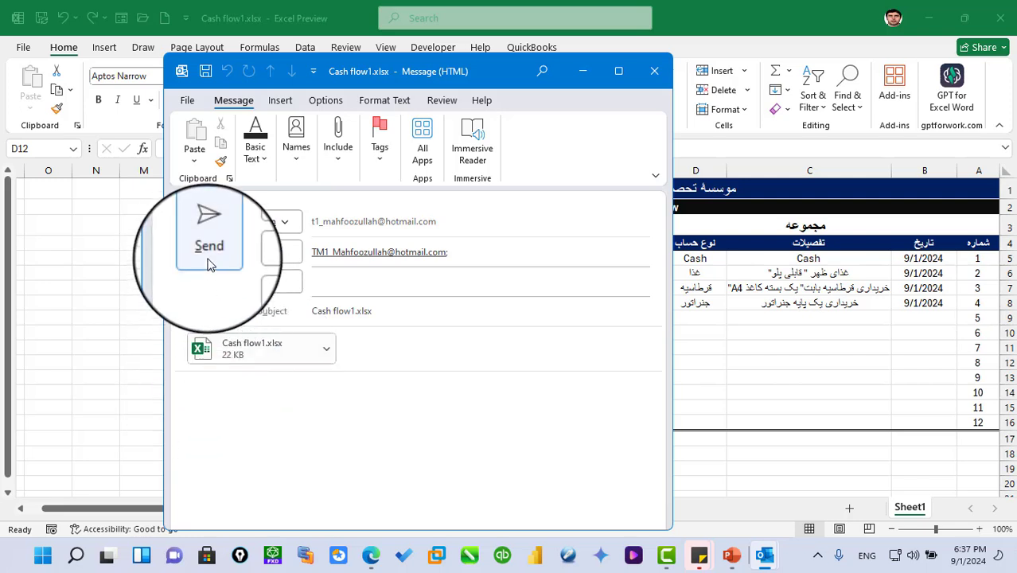
- Close the unsent e-mail message and dismiss all reminders
click(653, 74)
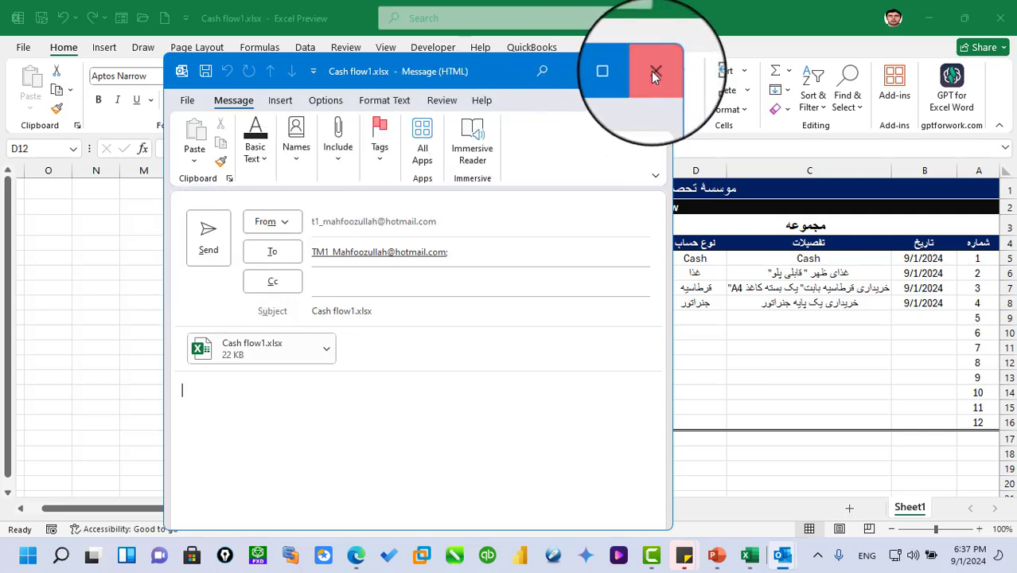
click(516, 319)
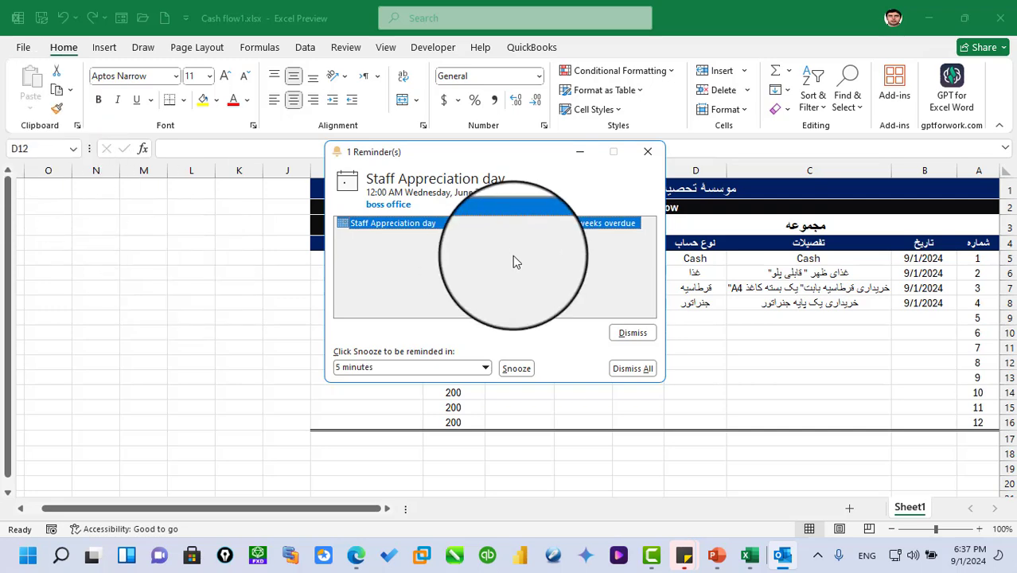
click(629, 366)
- Create an e-mail message with Cash flow1 attached as a PDF and address it to the recipient's e-mail address
click(23, 48)
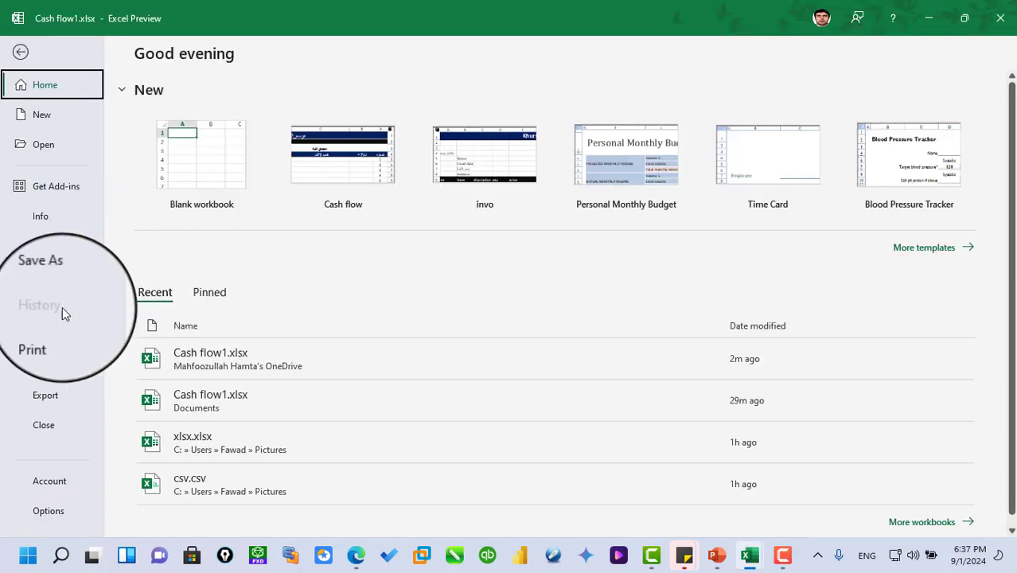
click(44, 365)
click(191, 227)
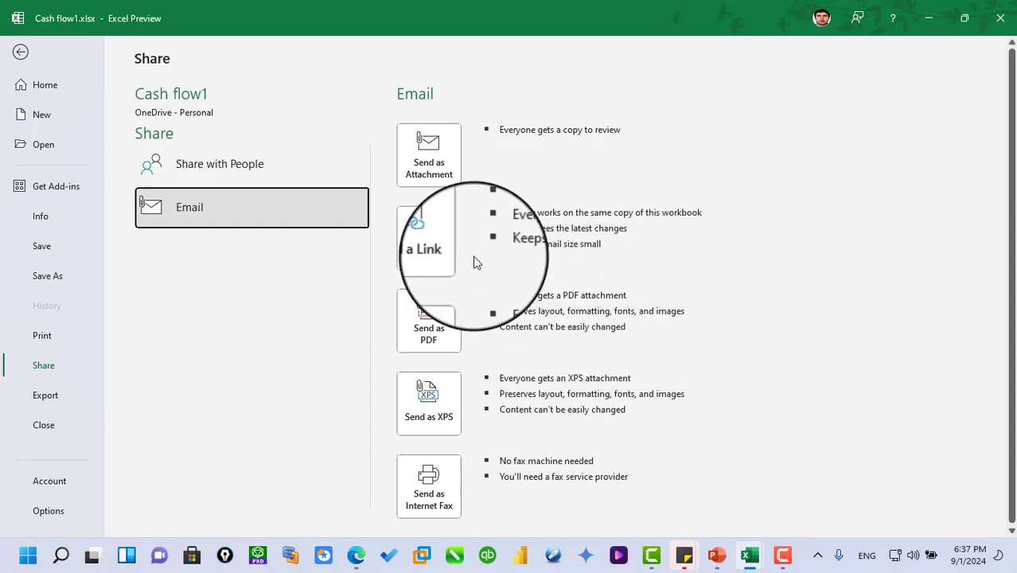
click(427, 339)
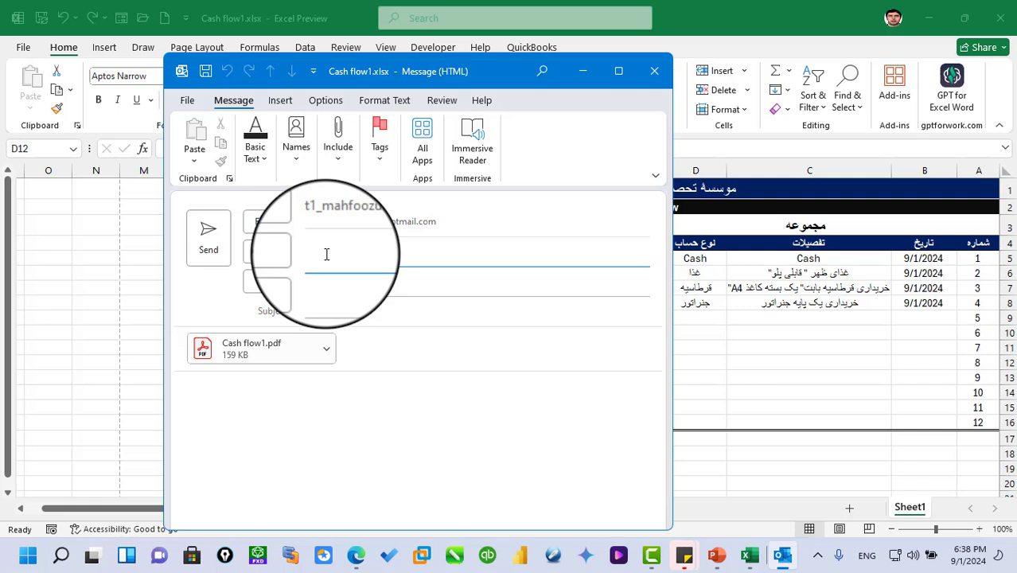
text(tm)
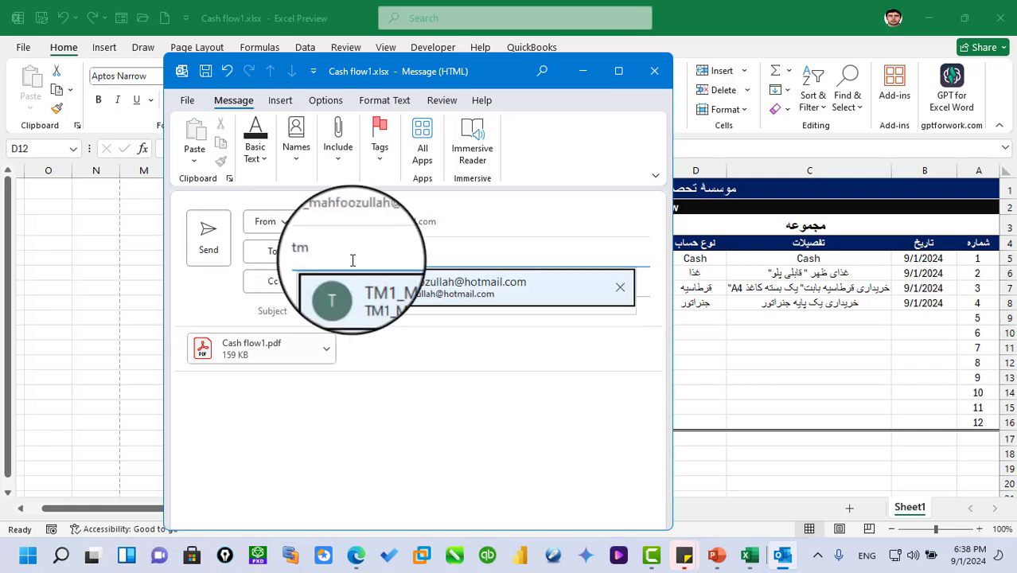
click(382, 287)
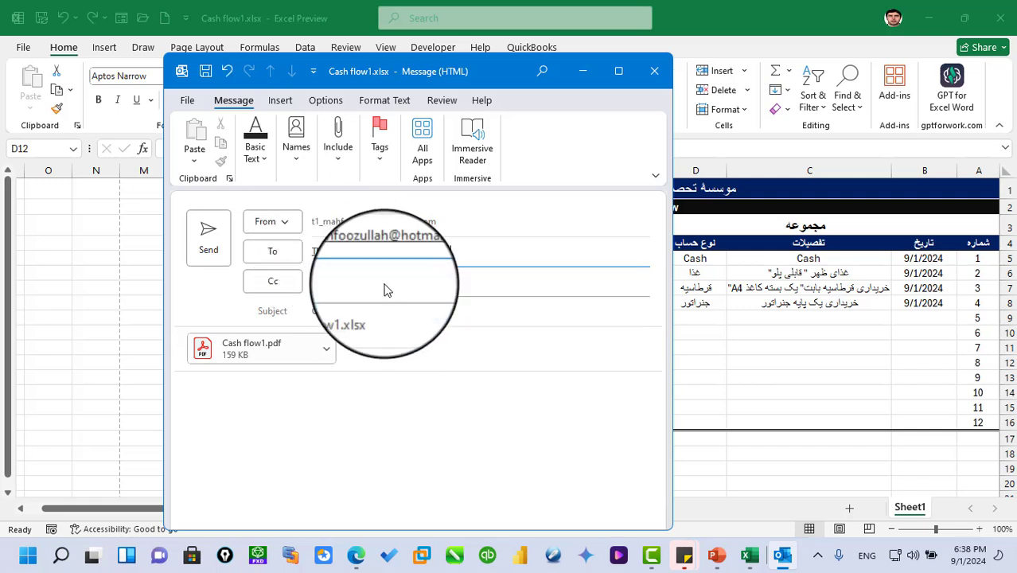
- Write the Persian greeting "سلام" in the message body and send the e-mail
text(sgh)
key(BackSpace)
key(BackSpace)
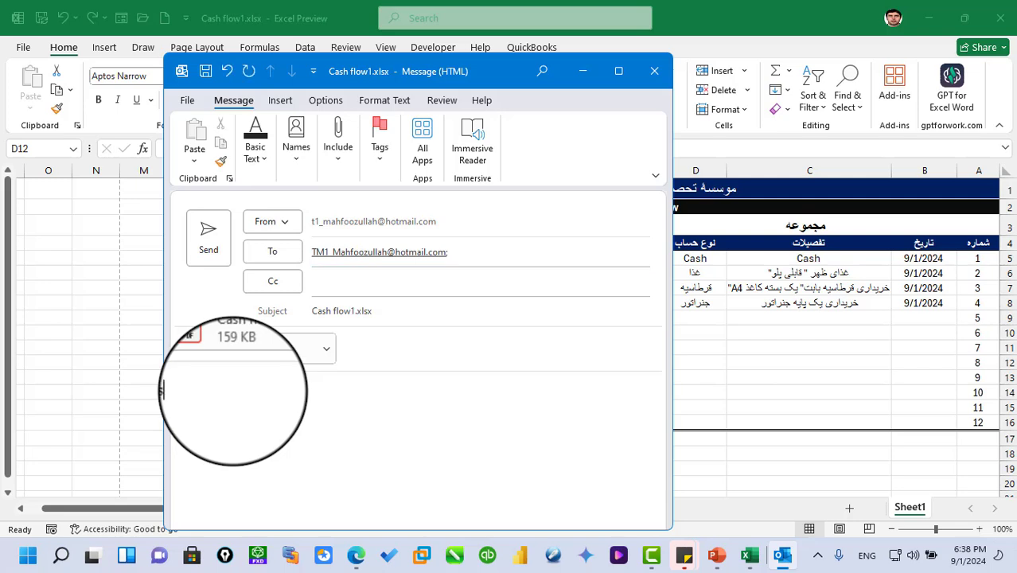
text(لام!)
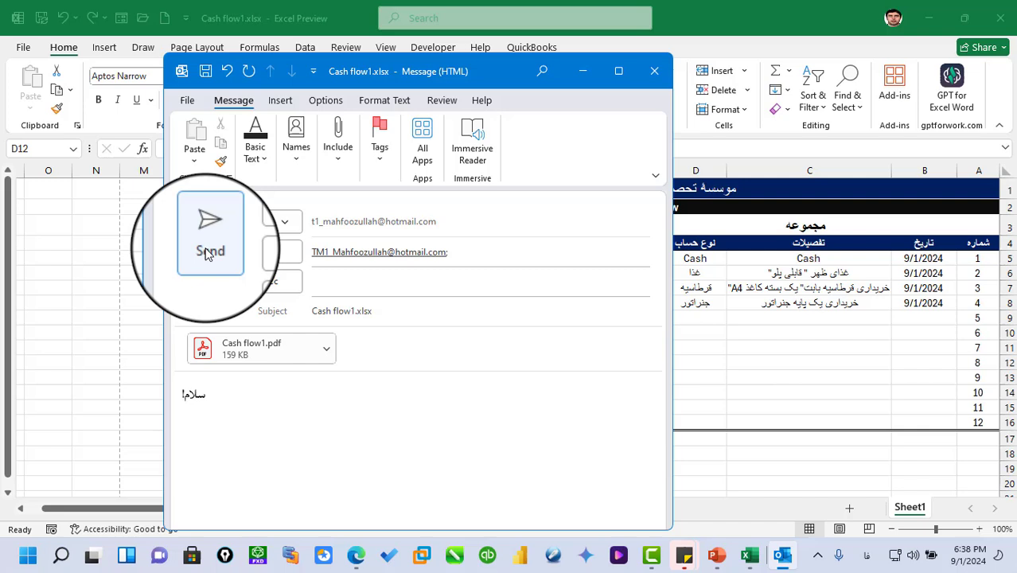
click(205, 249)
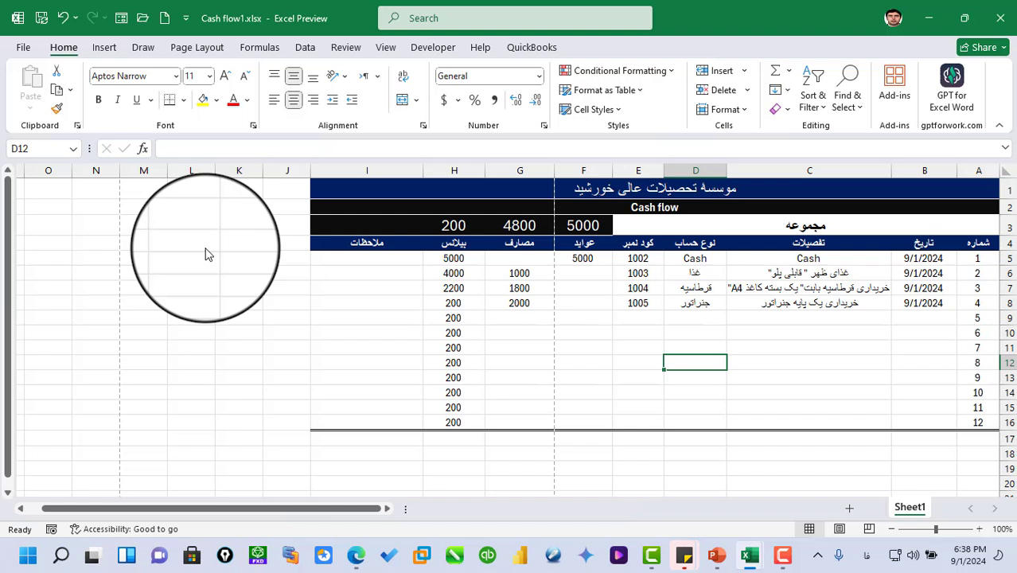
- Display the e-mail sharing options for Cash flow1 and review the available sending formats
click(20, 49)
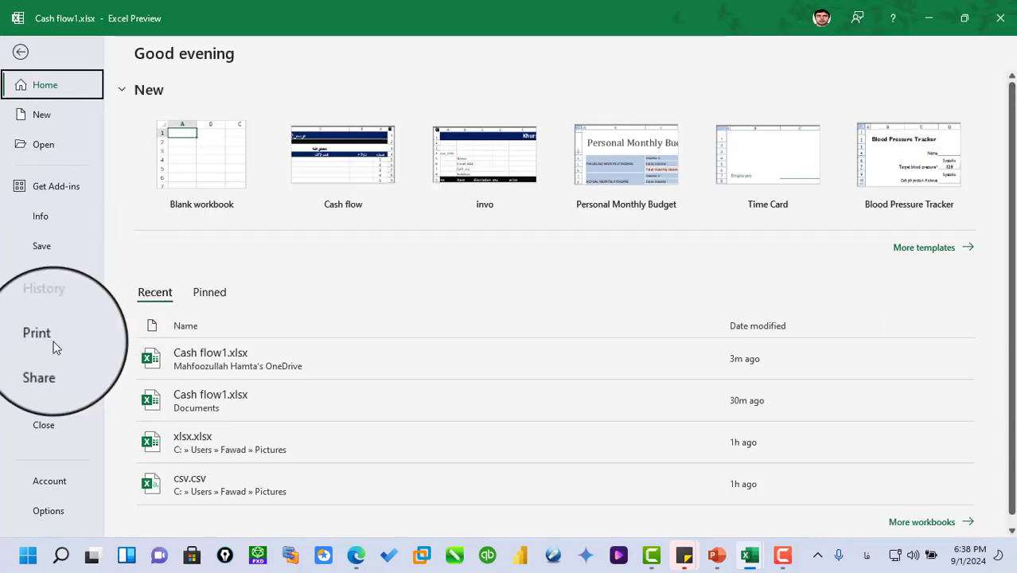
click(44, 364)
click(182, 208)
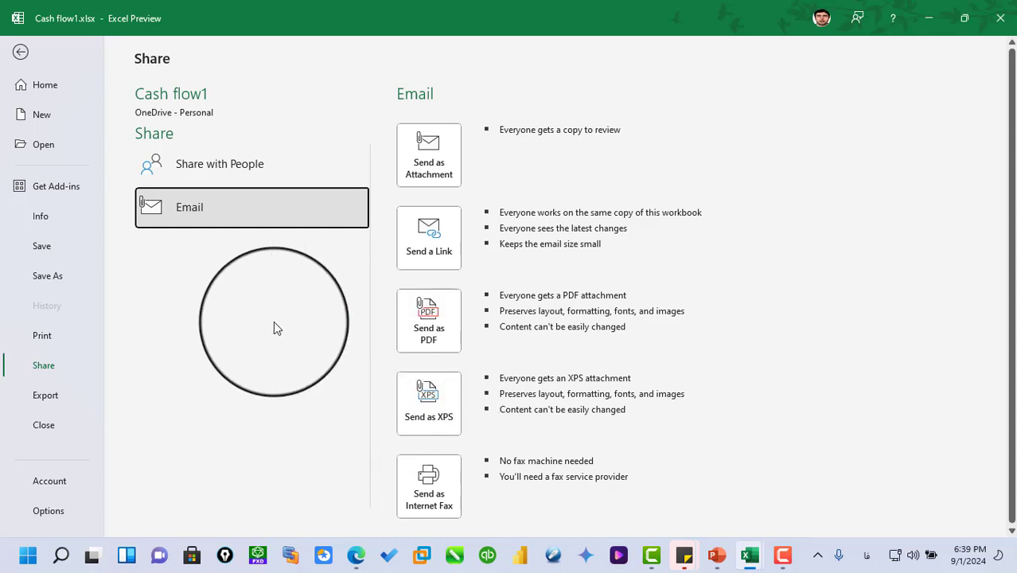
- Switch to Windows Settings and search the optional features available to add for "xp"
click(28, 561)
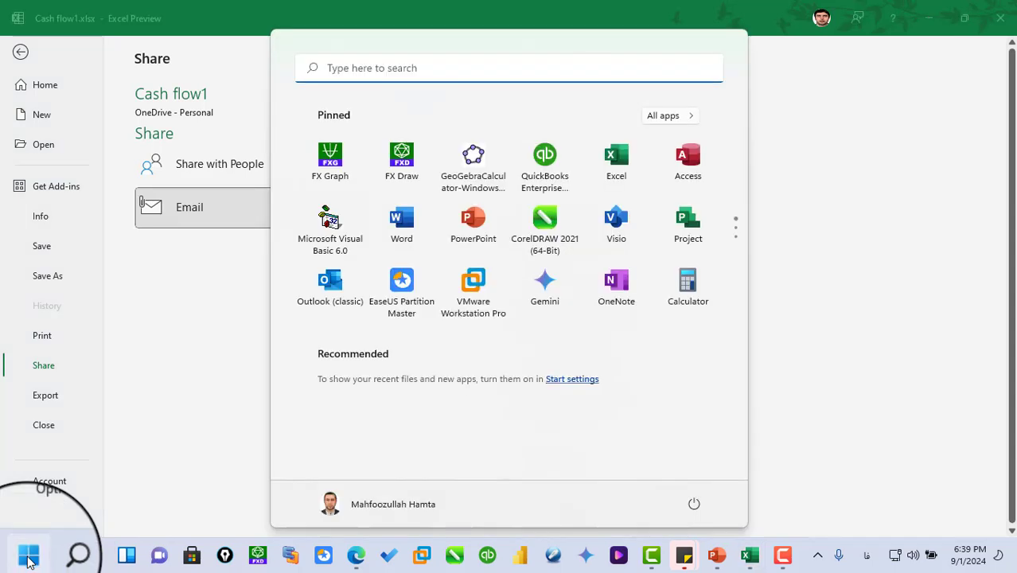
right_click(28, 562)
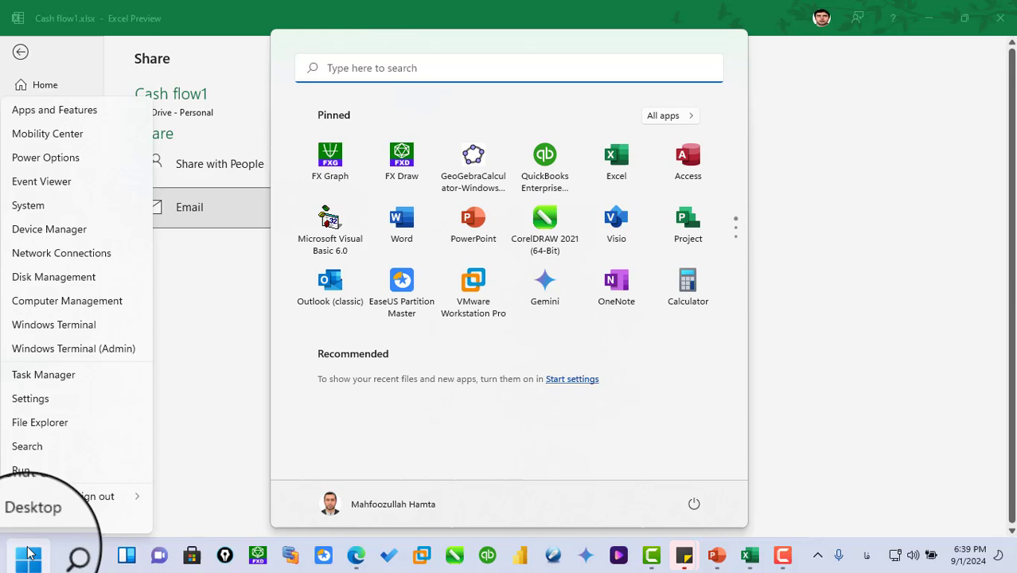
click(32, 399)
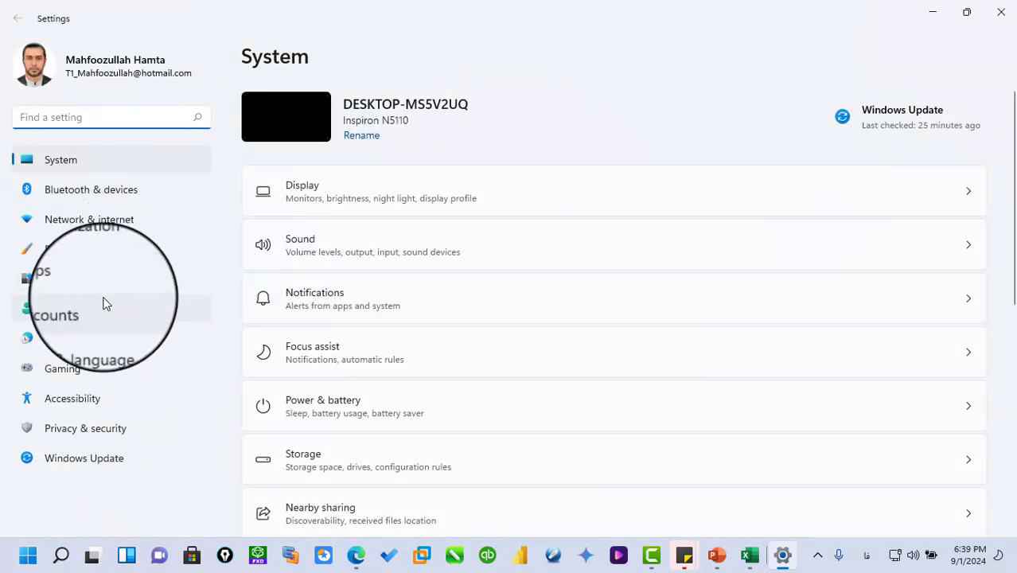
click(78, 281)
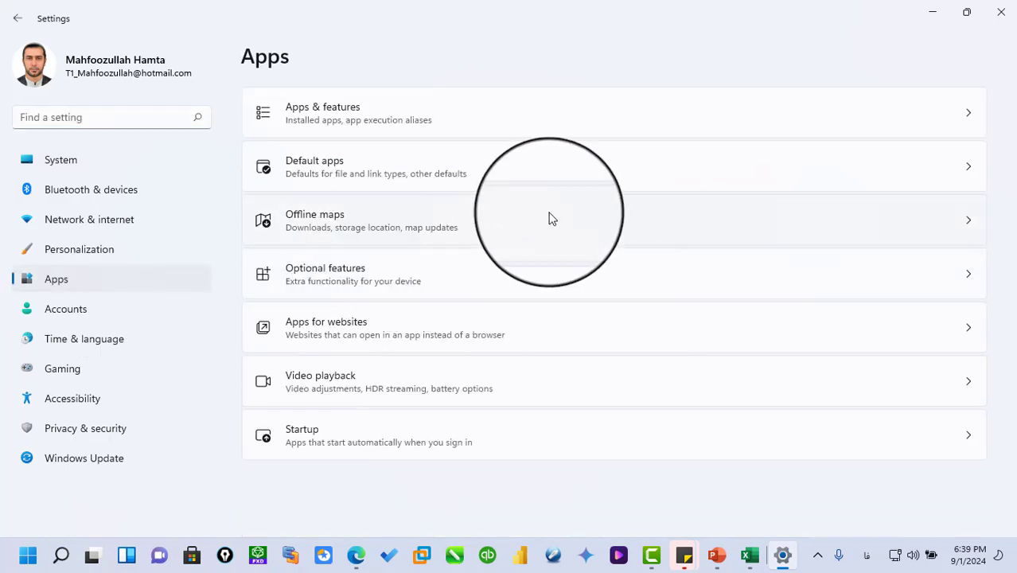
click(510, 297)
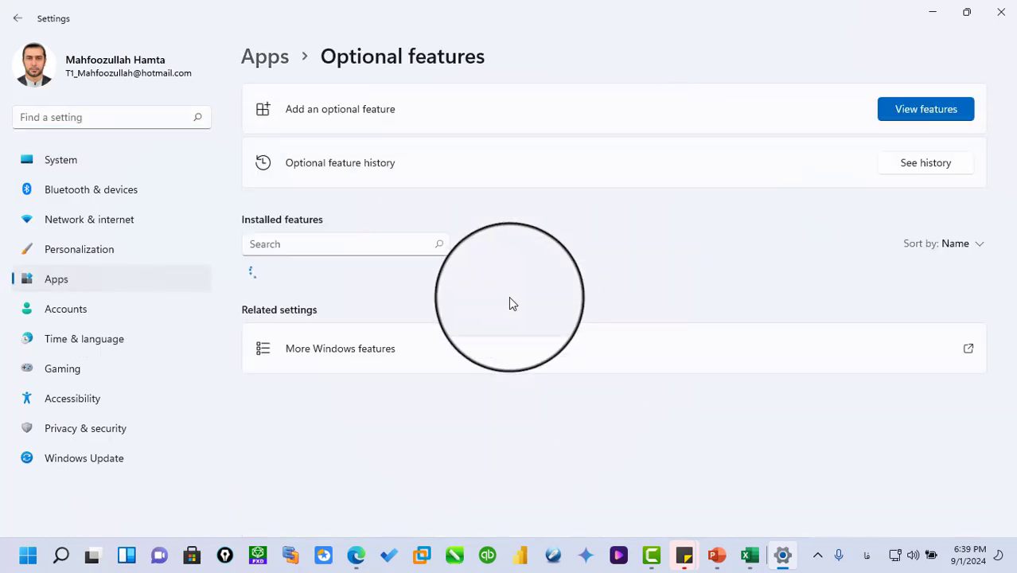
click(906, 119)
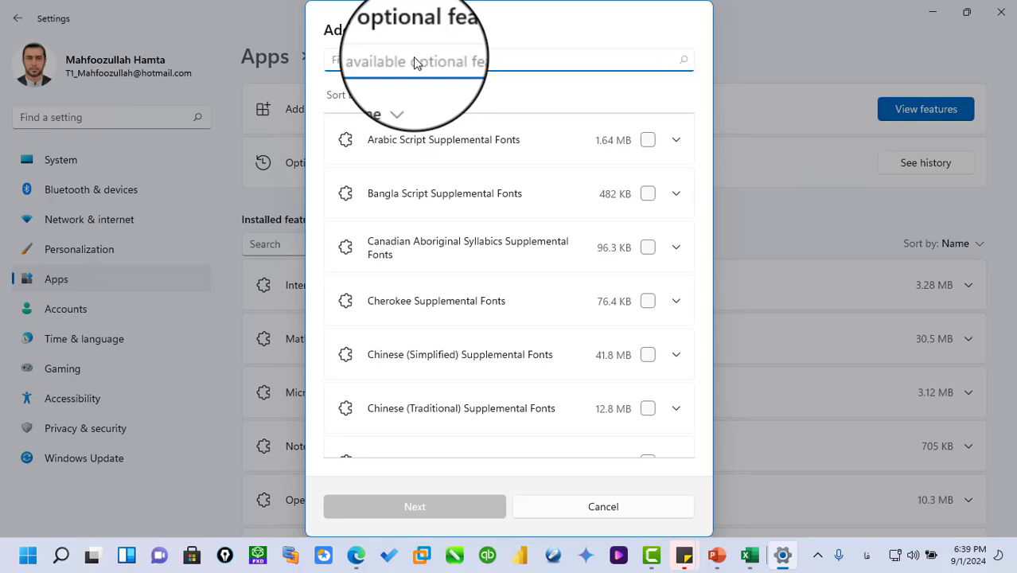
text(xps)
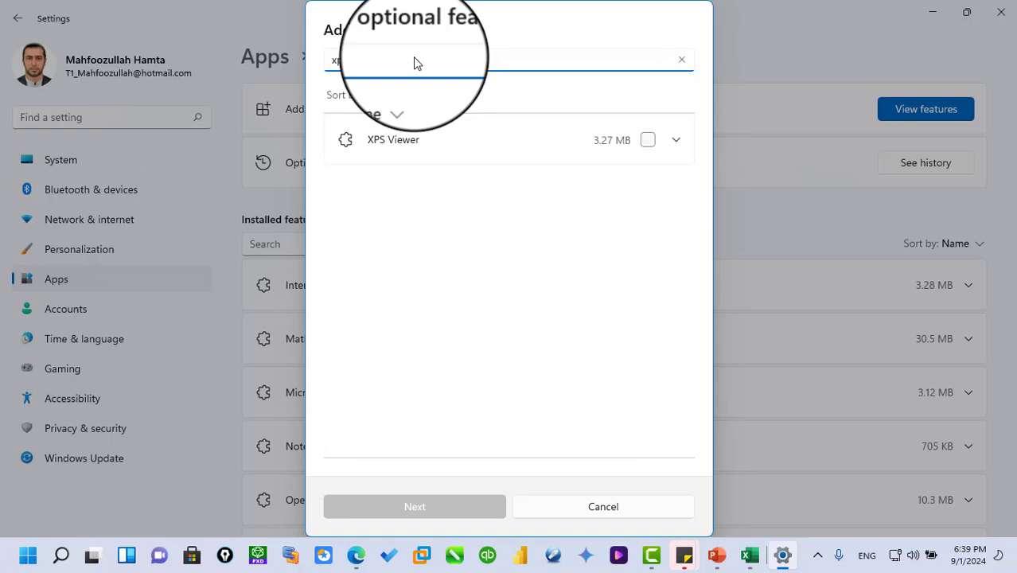
- Expand the XPS Viewer feature, select it, clear the selection again and close Settings
click(413, 140)
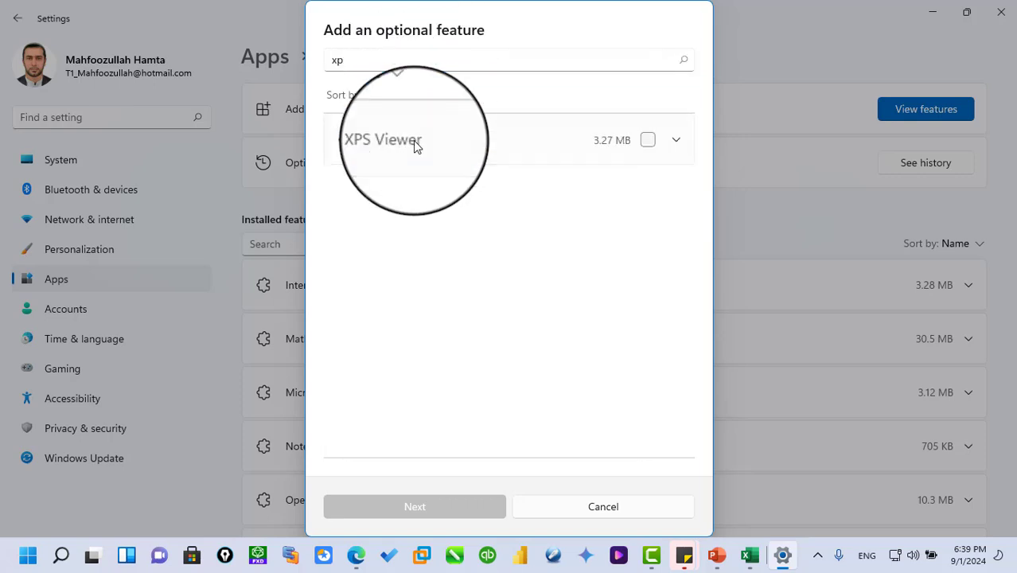
click(649, 139)
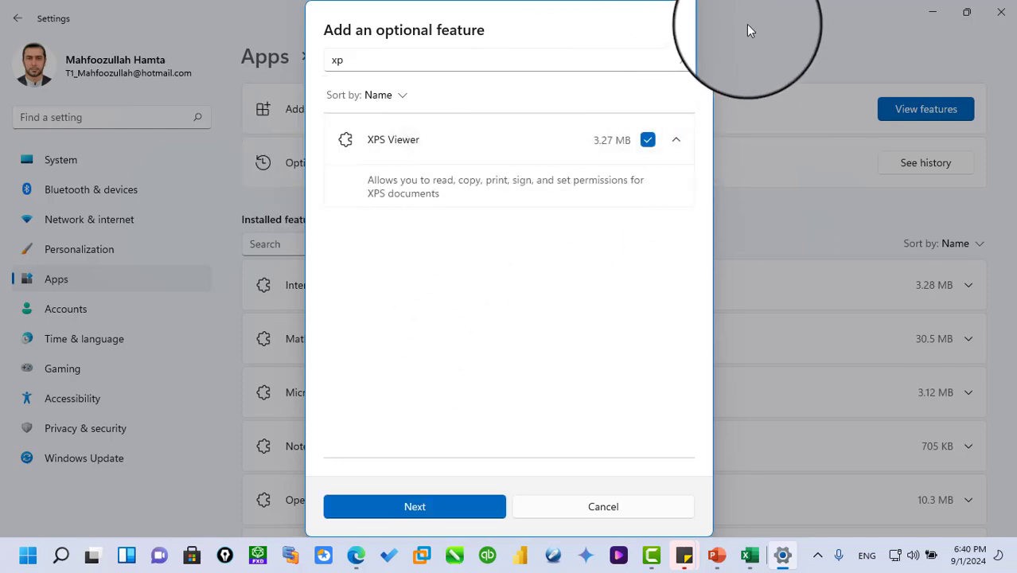
click(651, 142)
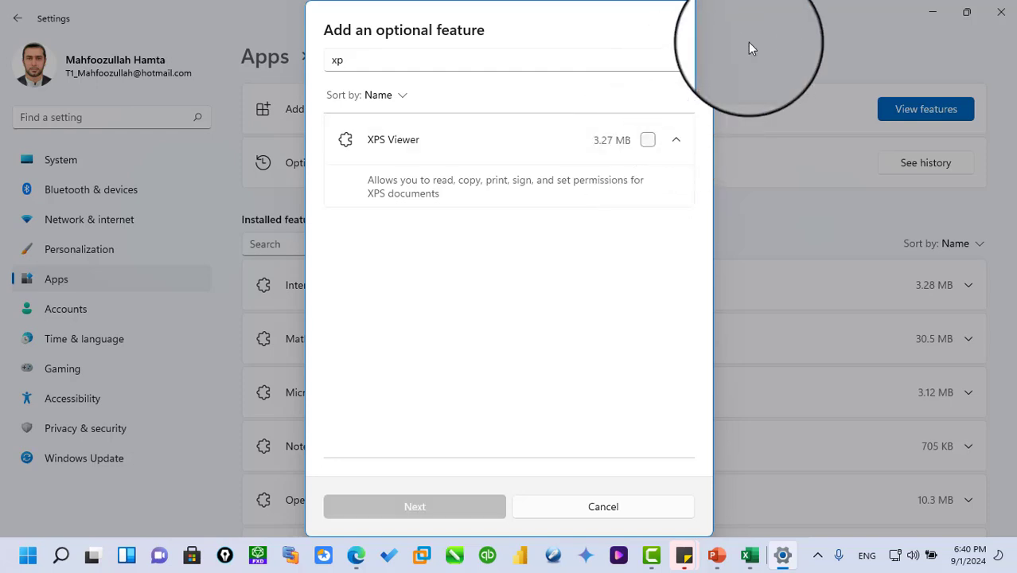
click(1002, 11)
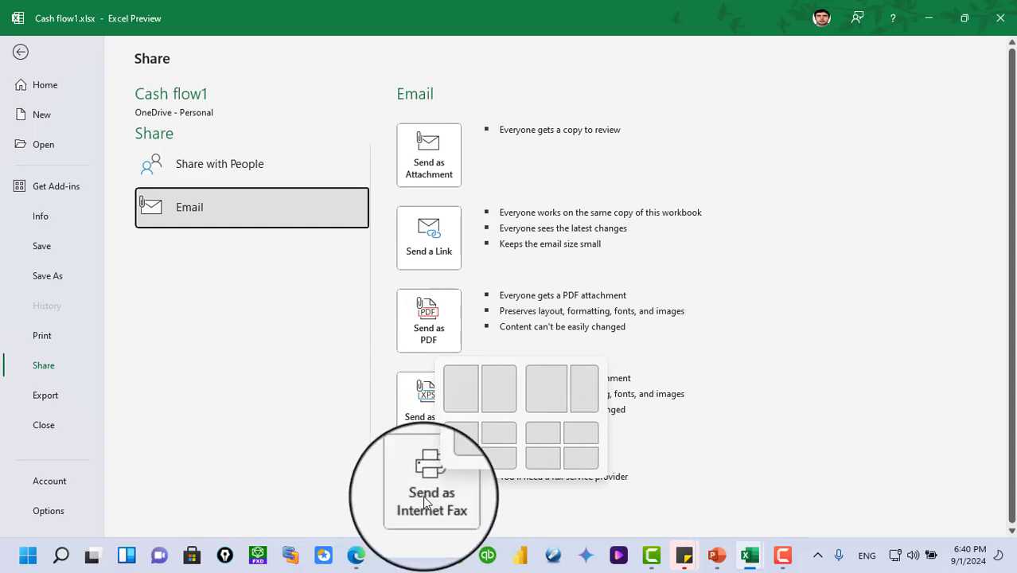
- Reopen Windows Settings from Excel and show the list of optional features available to add
click(272, 420)
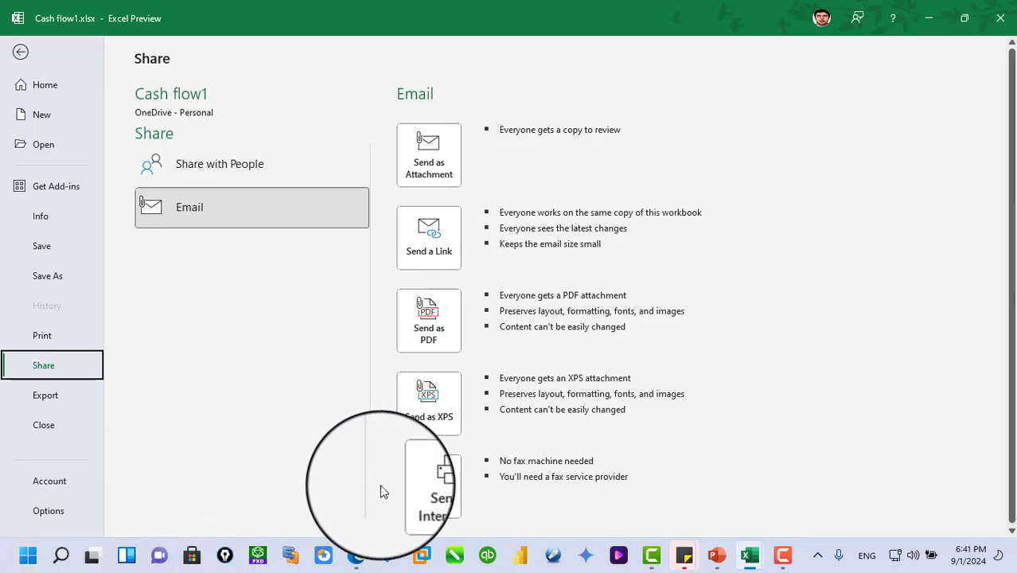
right_click(28, 563)
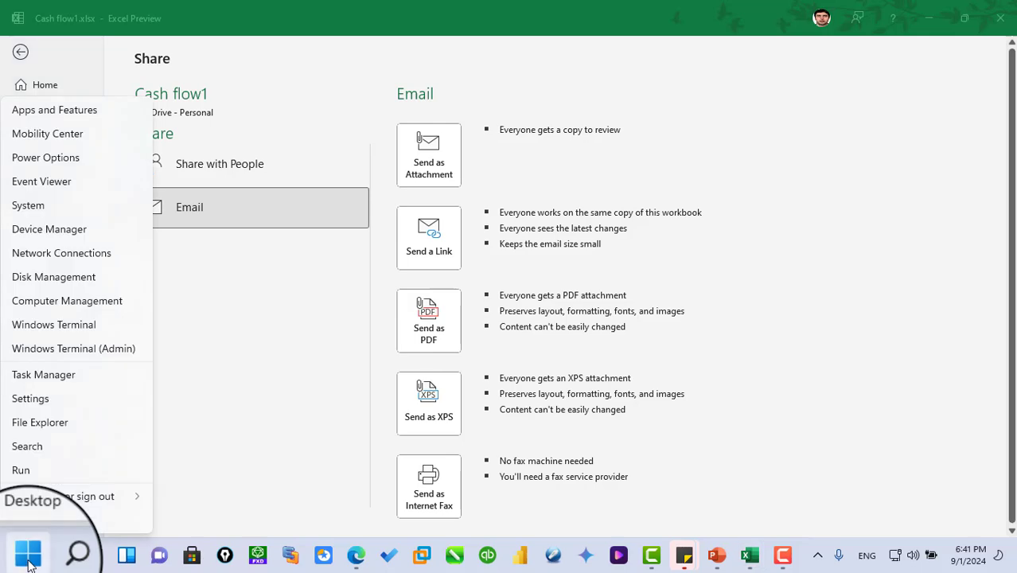
click(24, 394)
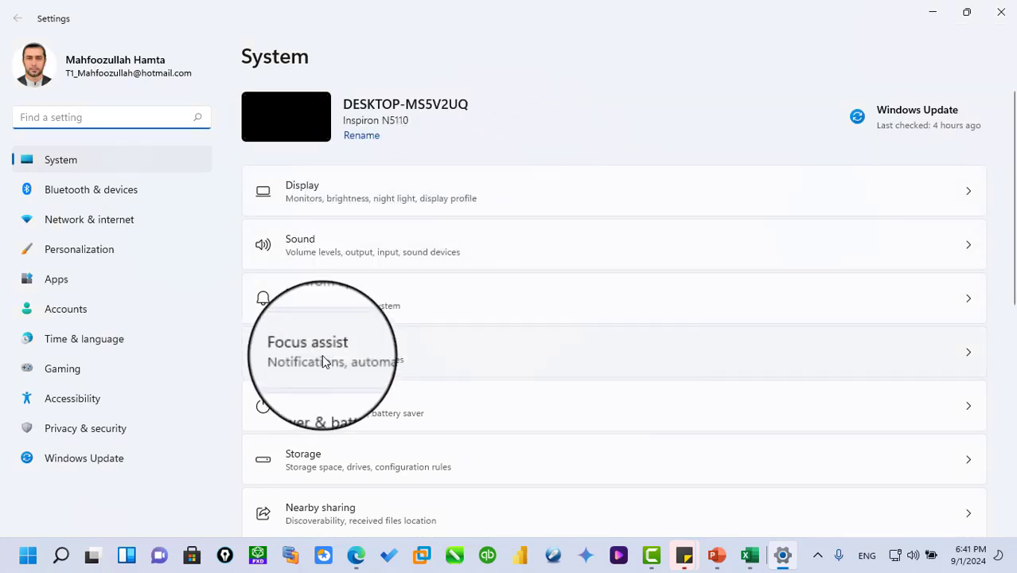
click(69, 283)
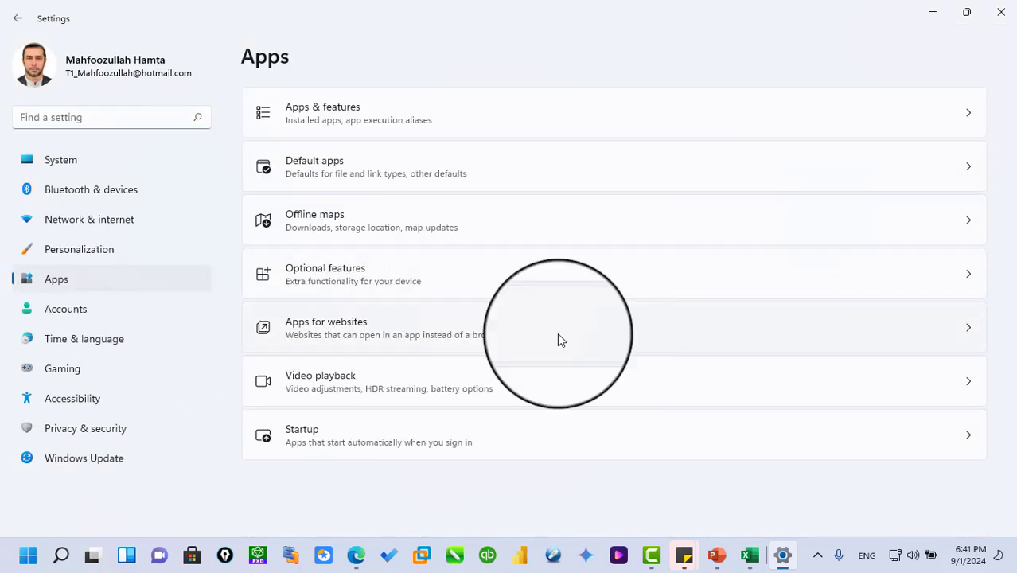
click(432, 277)
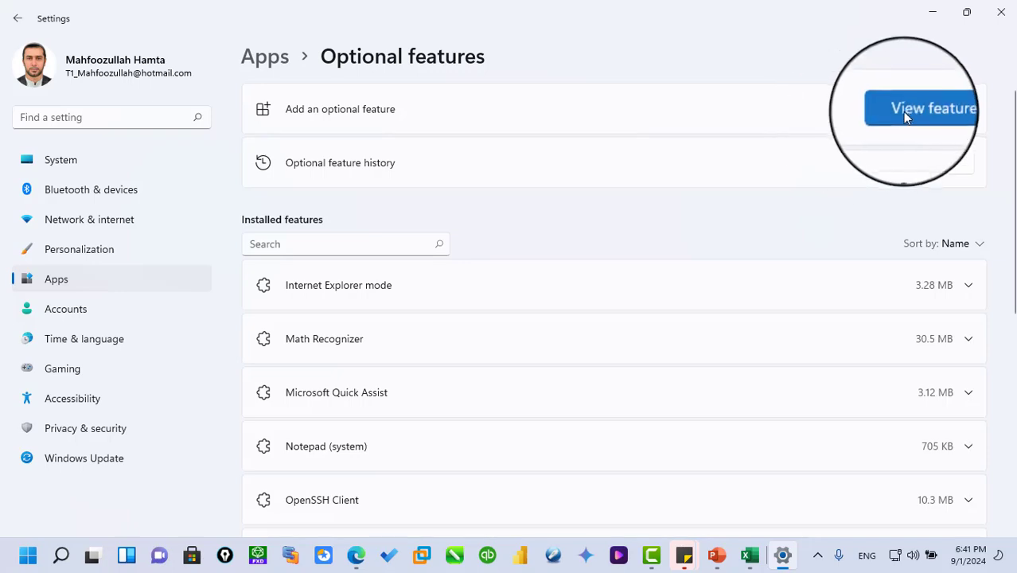
click(904, 110)
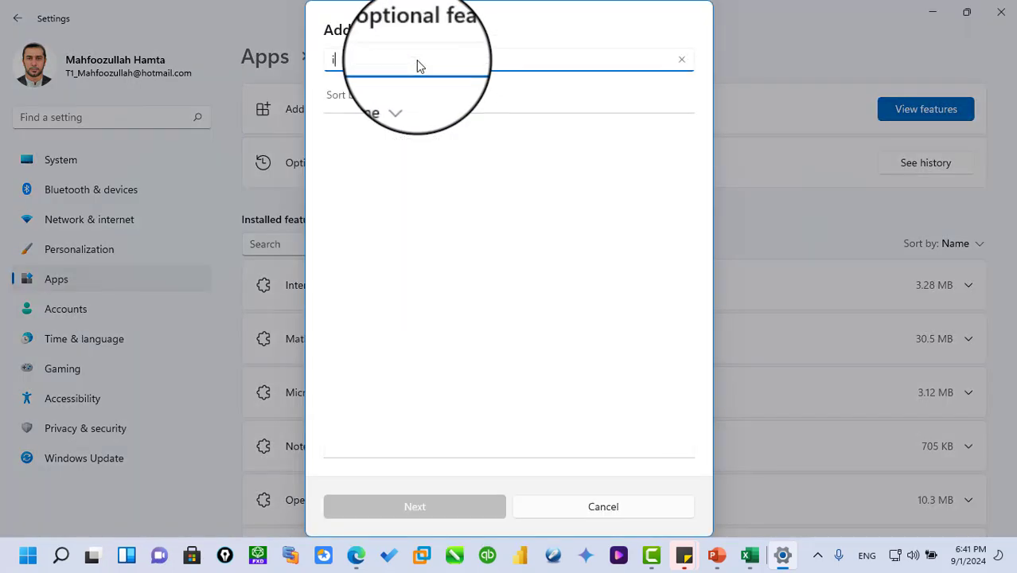
- Start a search among the available optional features, clear it and close Settings without adding a feature
text(fa)
key(BackSpace)
key(BackSpace)
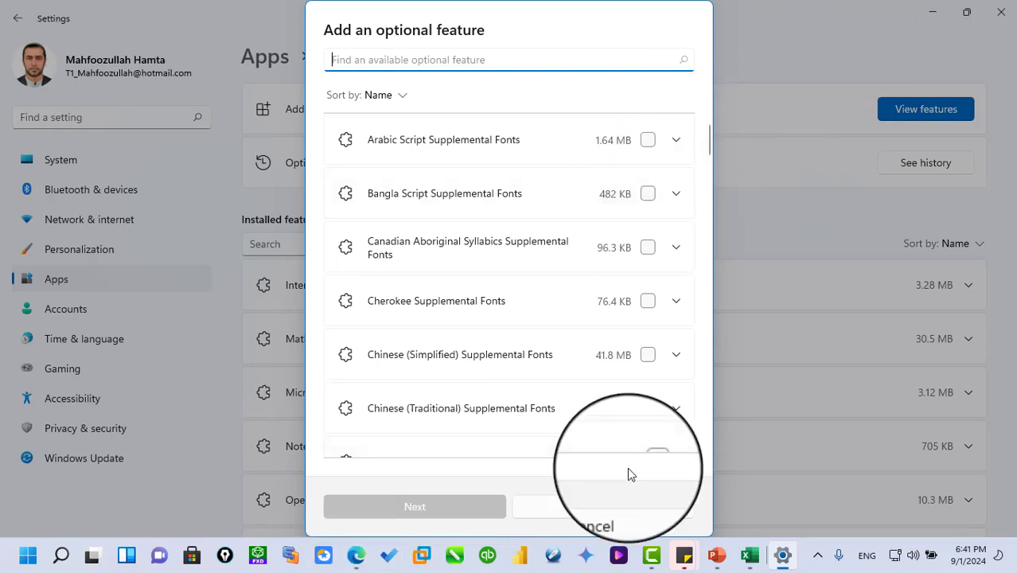
click(610, 512)
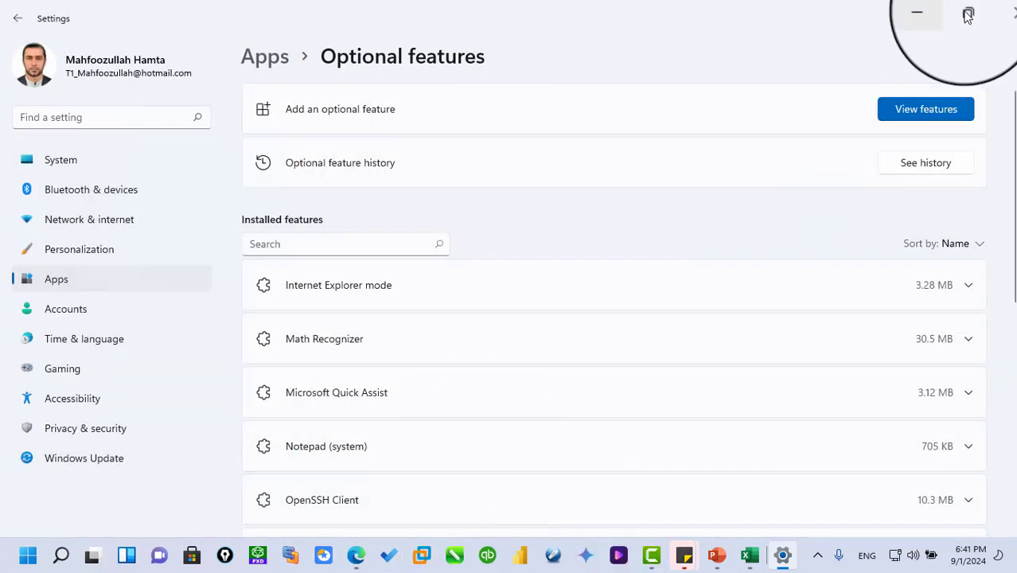
click(999, 12)
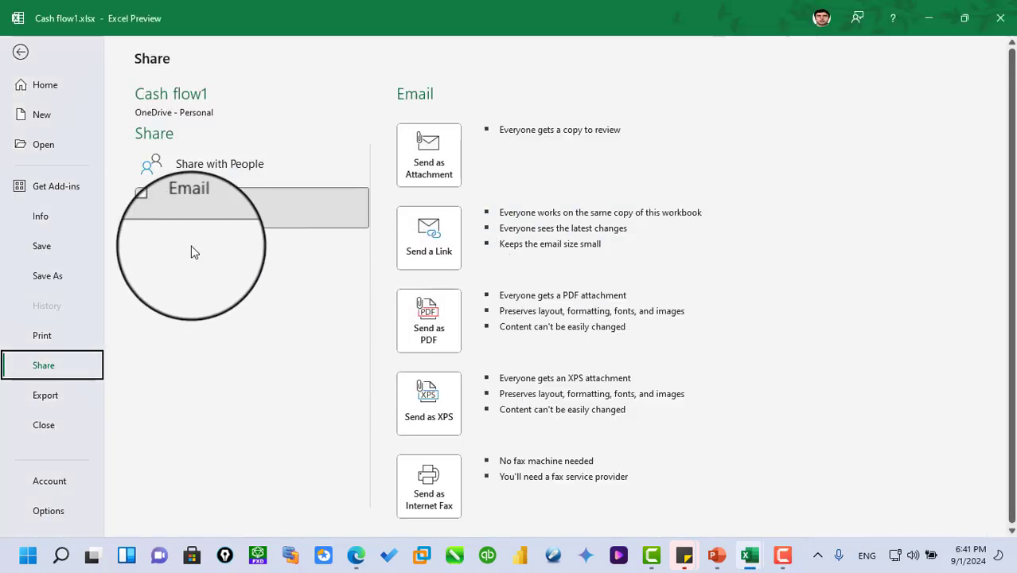
- Examine the workbook's Export options for creating a PDF/XPS document, and return to the sheet at cell D9
click(56, 402)
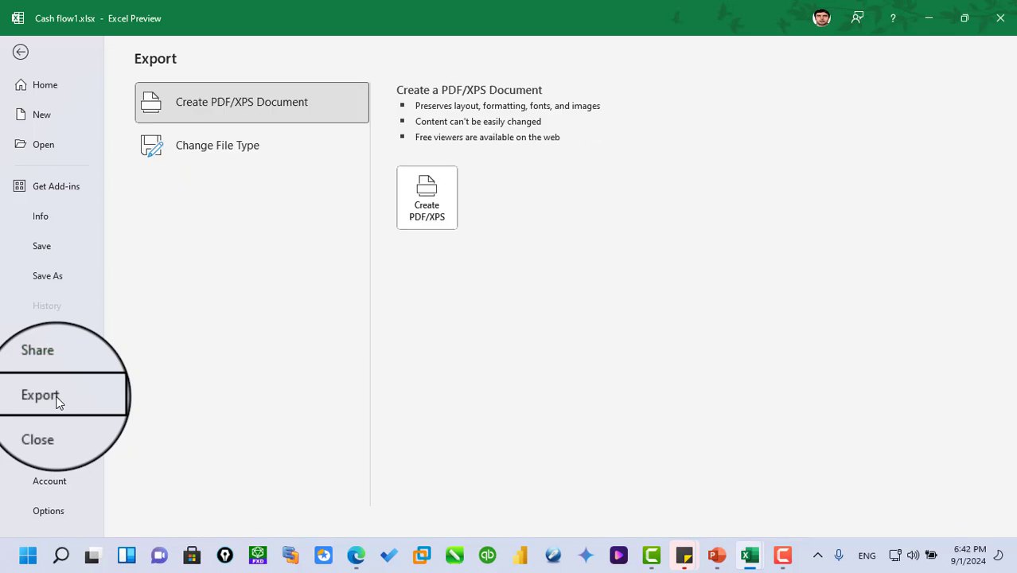
click(21, 52)
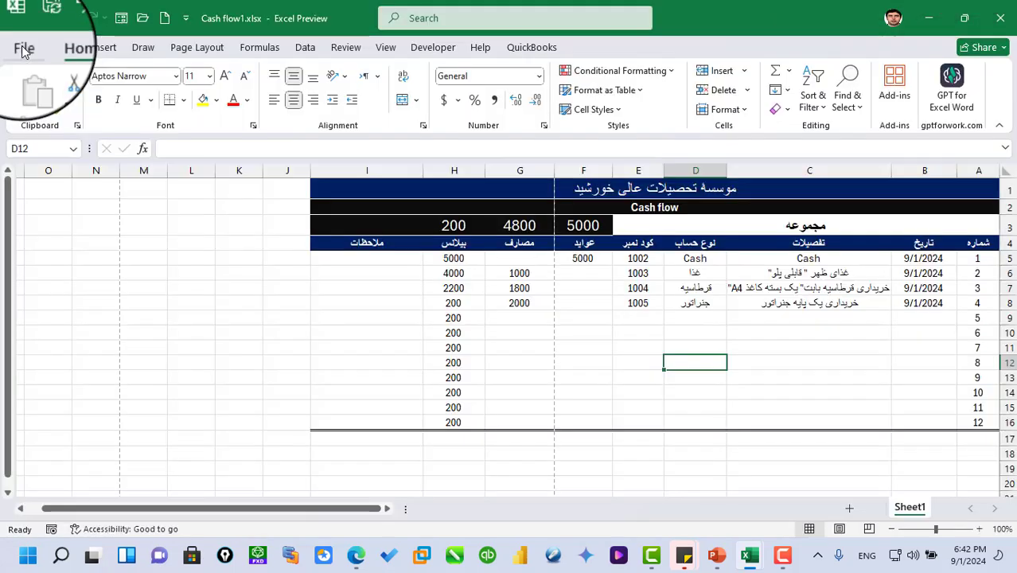
click(465, 318)
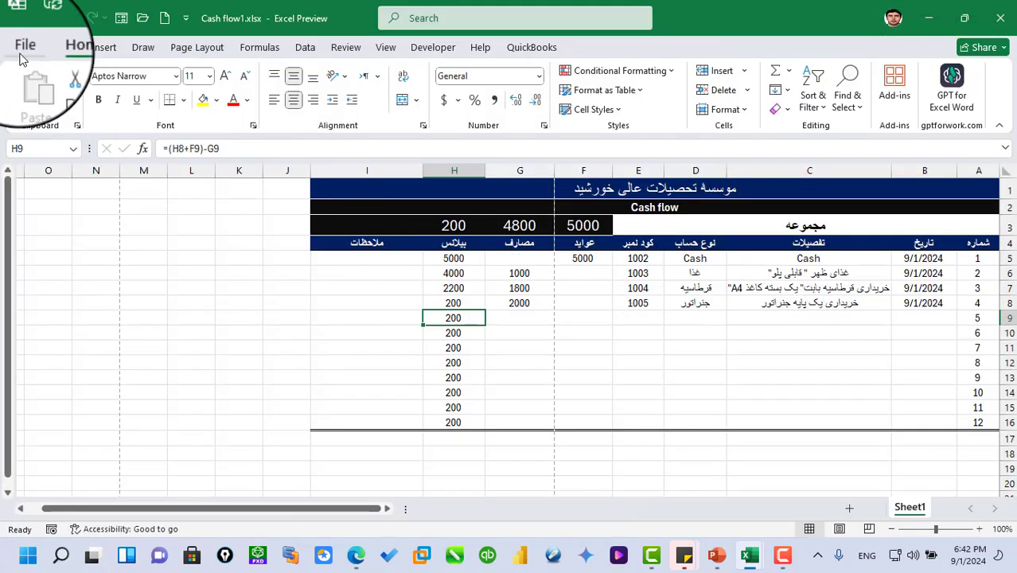
click(23, 47)
click(48, 405)
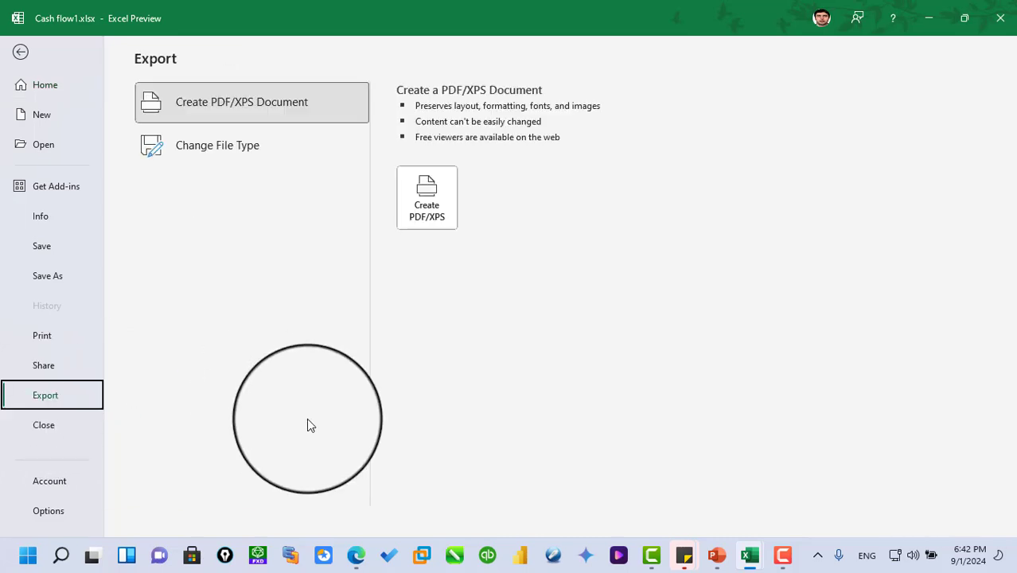
click(21, 52)
click(700, 316)
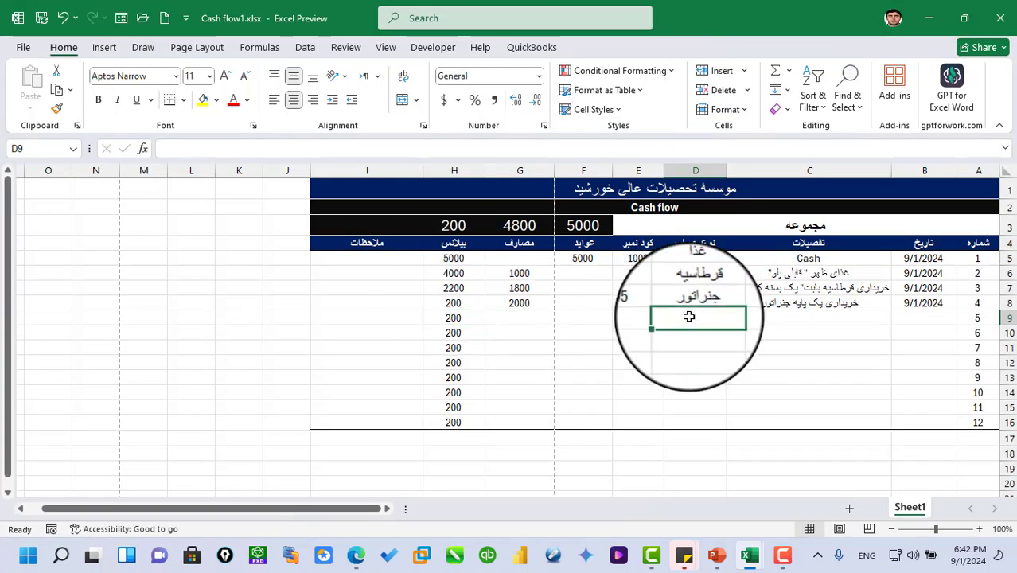
- Select cell G11, review the workbook's Export page for creating a PDF/XPS document, and return to the sheet
click(518, 351)
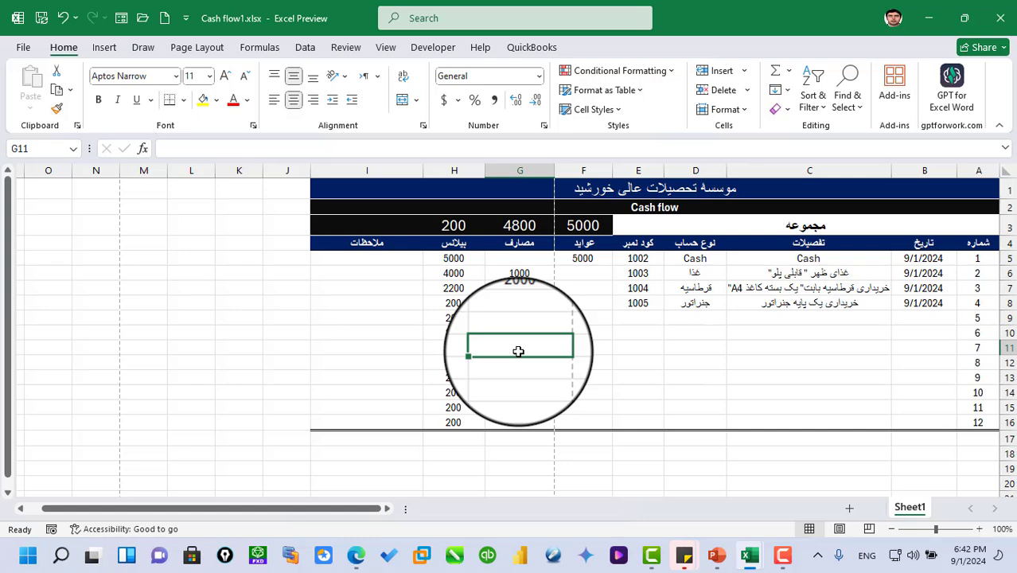
click(23, 47)
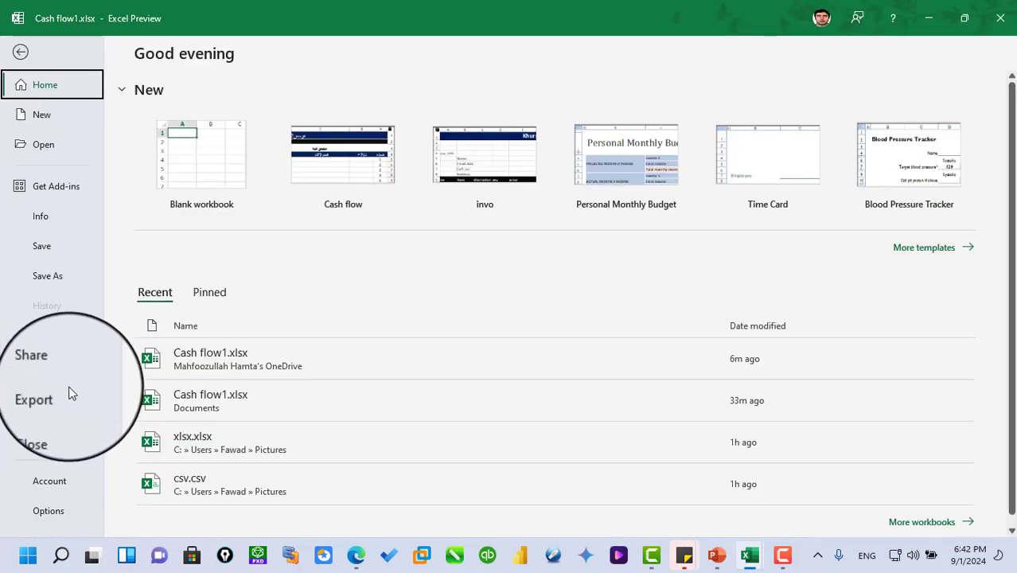
click(68, 393)
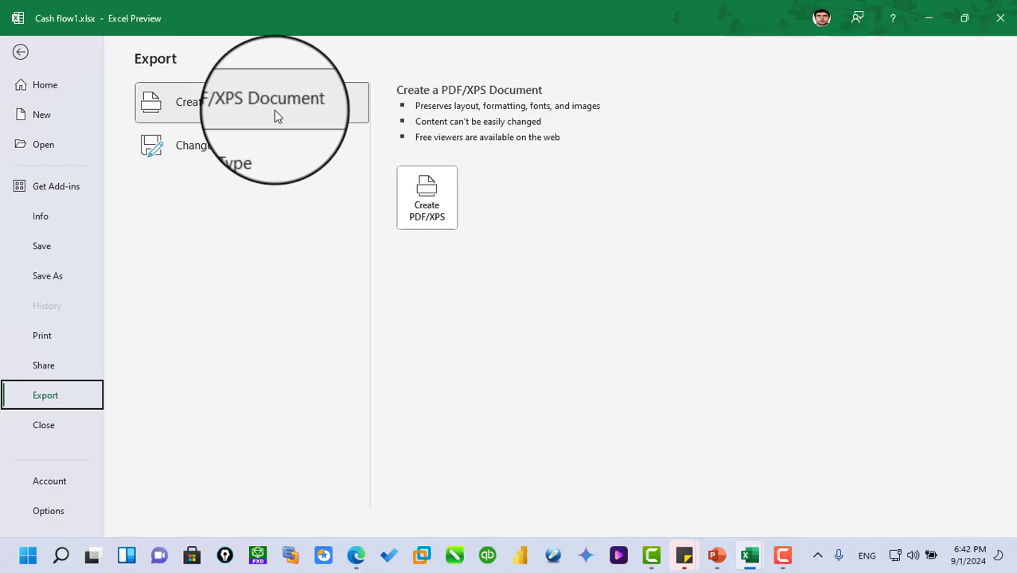
click(20, 54)
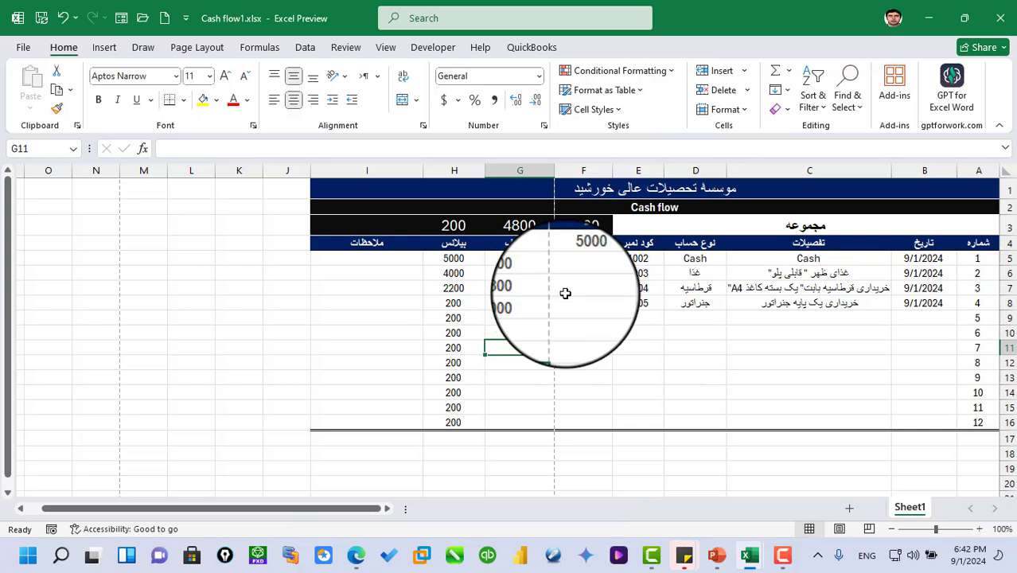
click(22, 50)
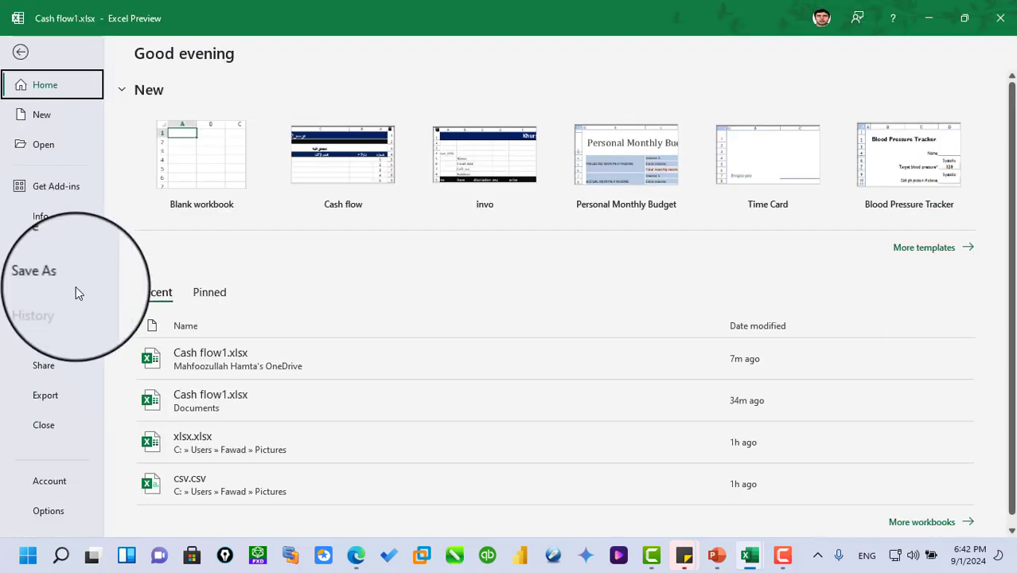
click(45, 396)
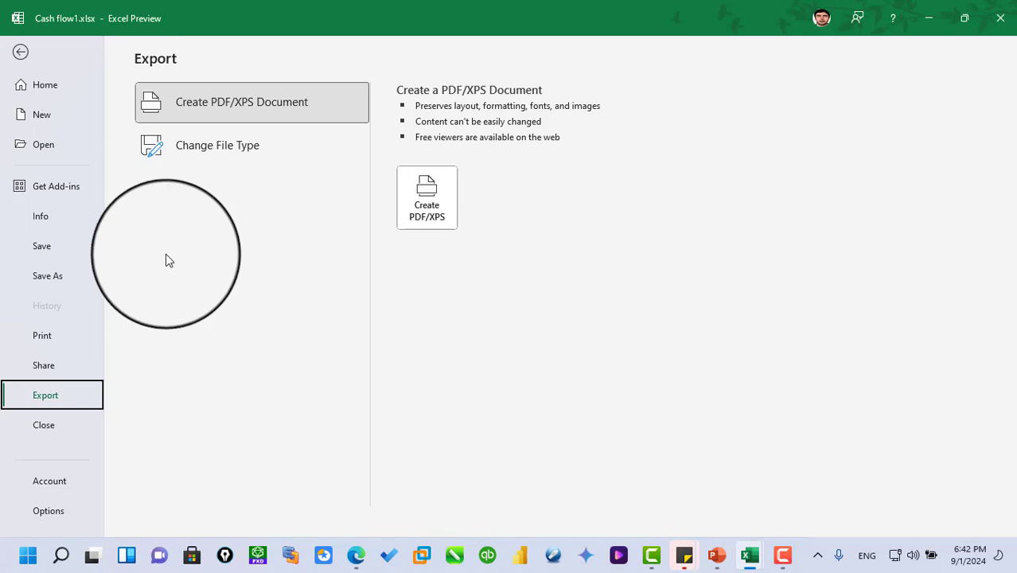
click(21, 52)
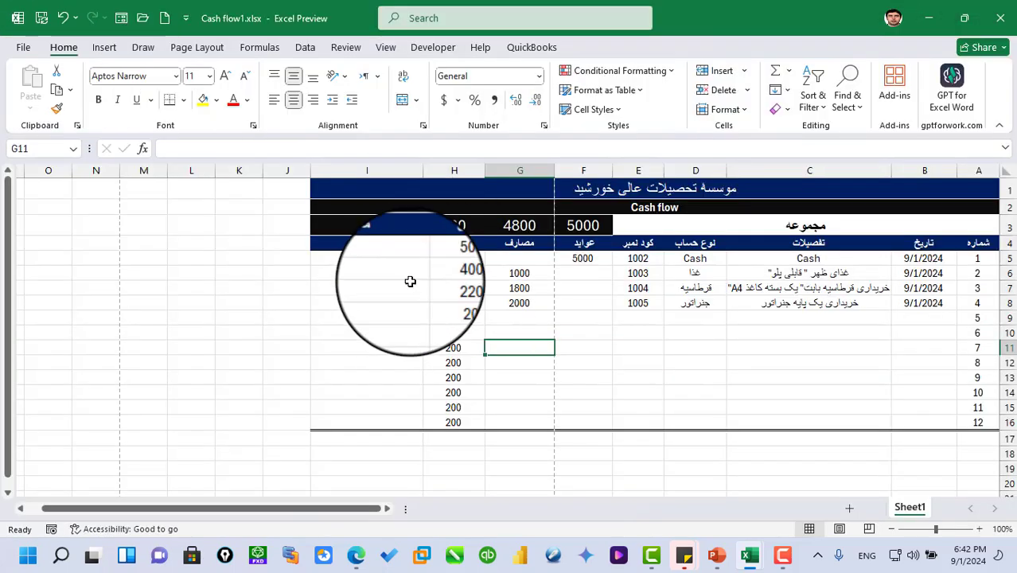
- Examine the file types offered for publishing the workbook as PDF or XPS to the Pictures folder, and cancel without publishing
click(24, 47)
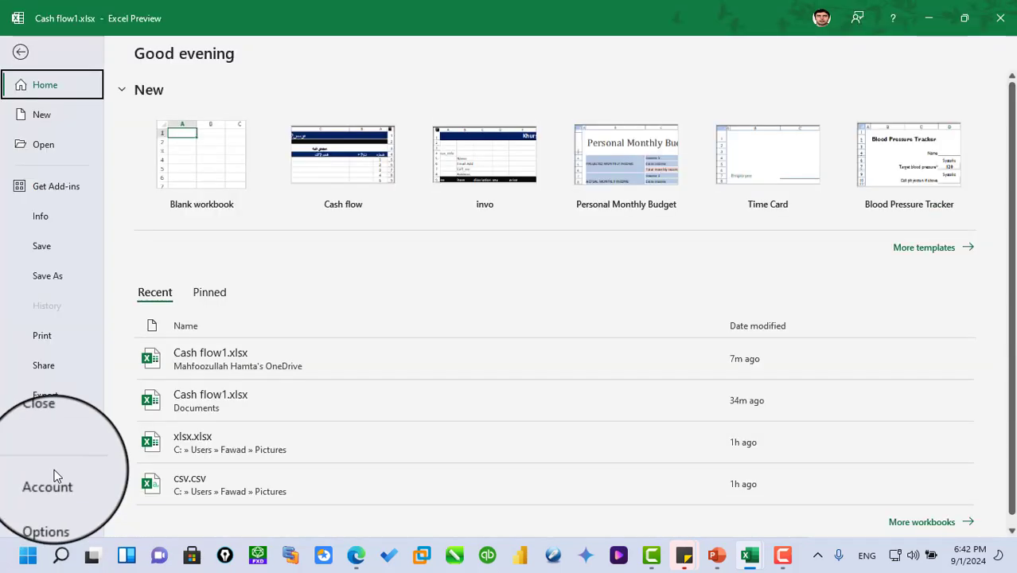
click(45, 395)
click(420, 195)
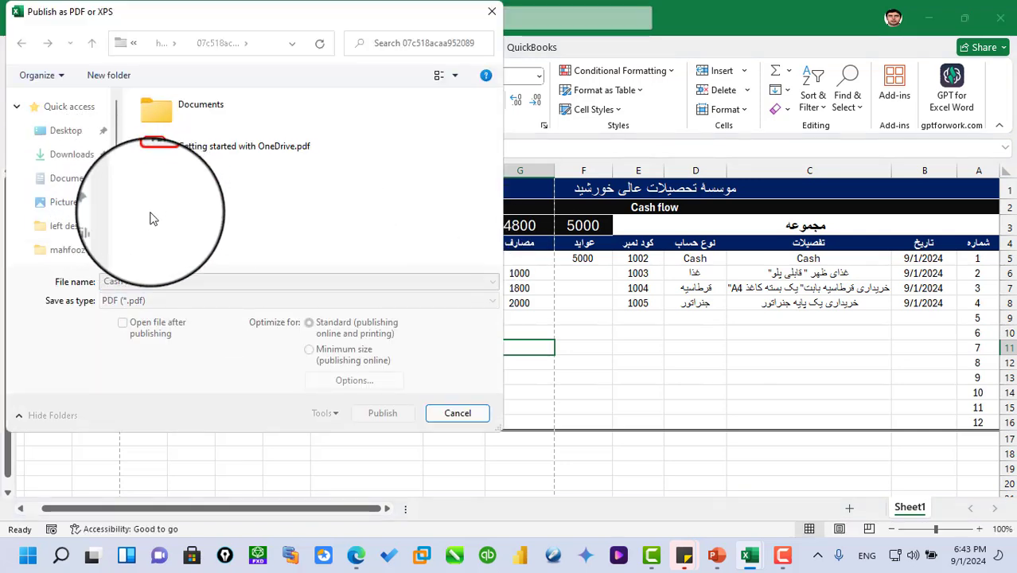
click(64, 204)
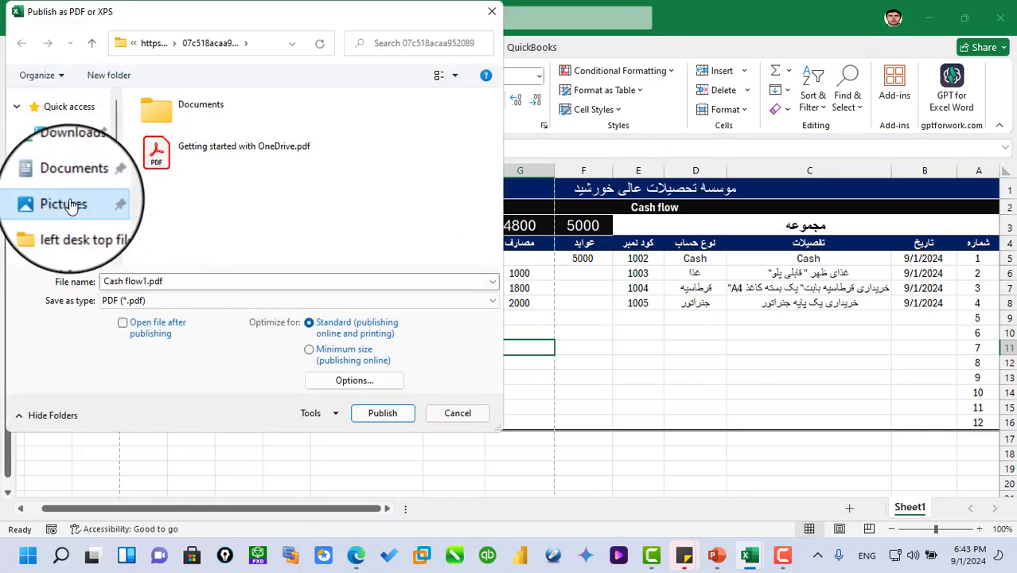
click(181, 284)
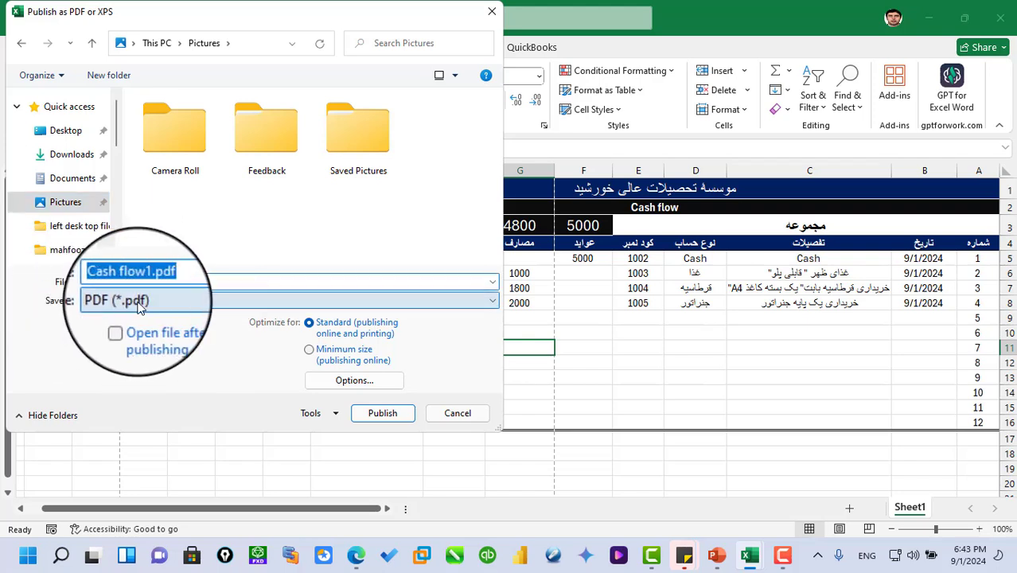
click(493, 302)
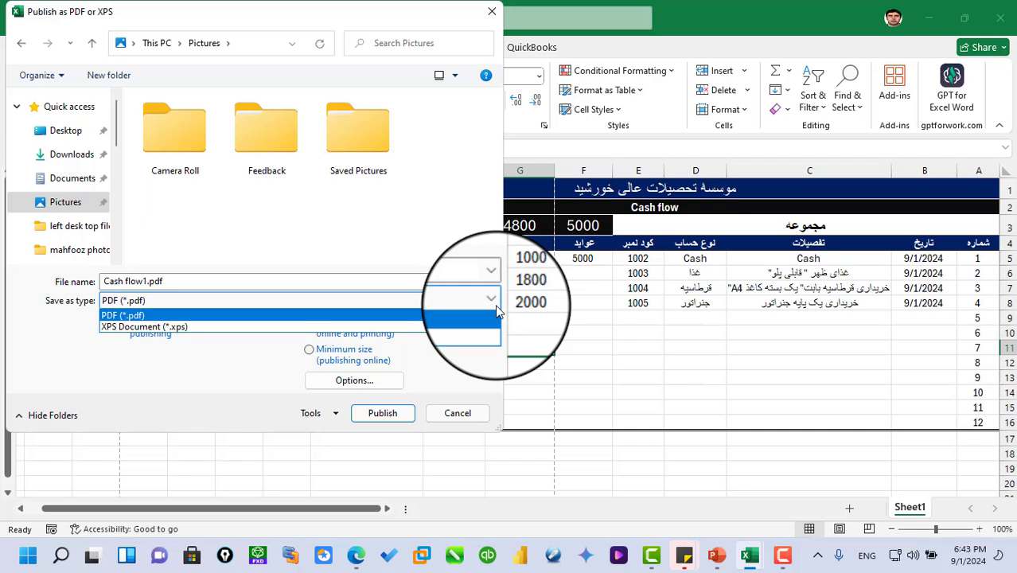
click(496, 309)
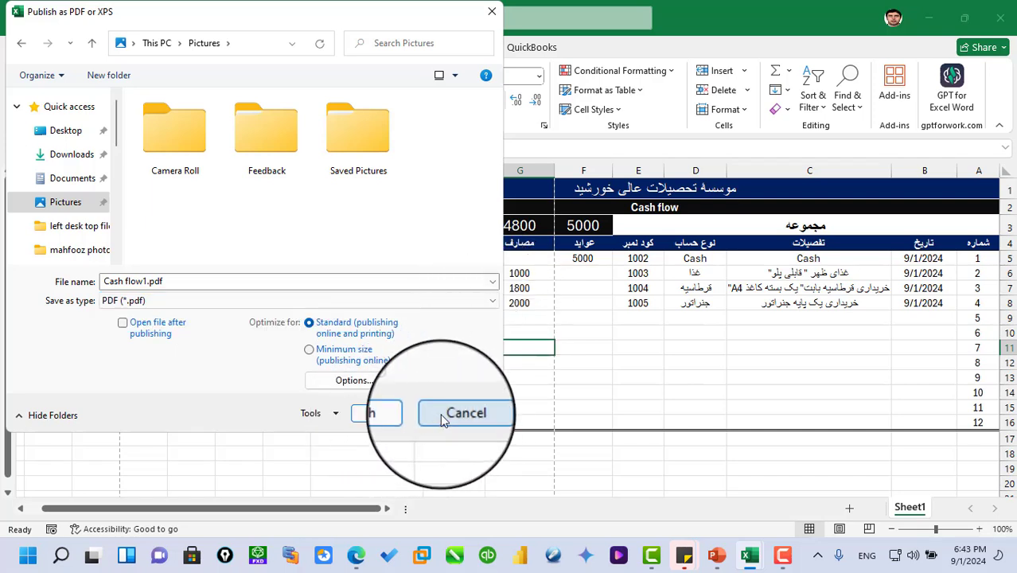
click(444, 418)
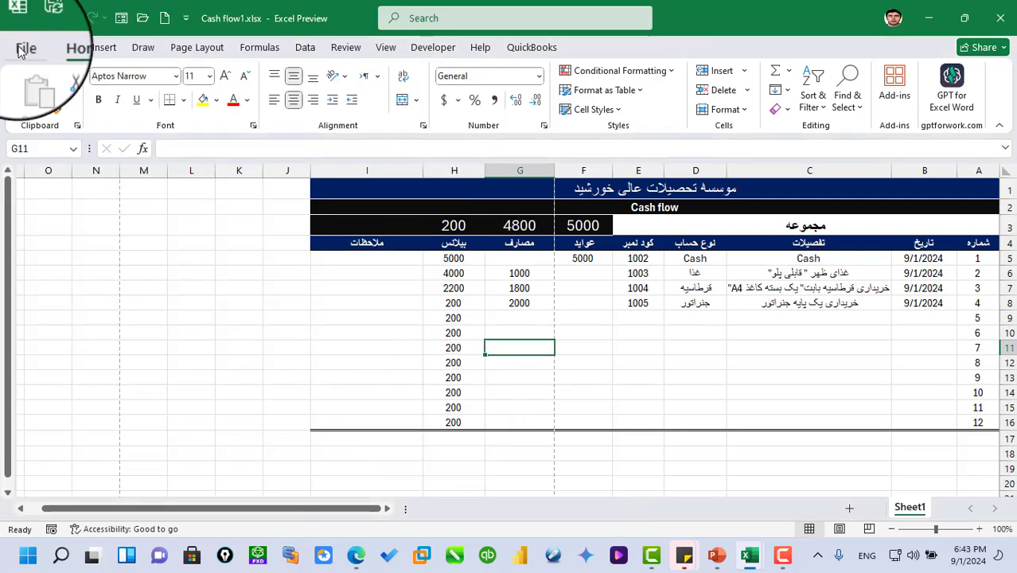
- Export the workbook as an OpenDocument Spreadsheet (*.ods) named ods in the Pictures folder, continuing despite incompatible features
click(24, 50)
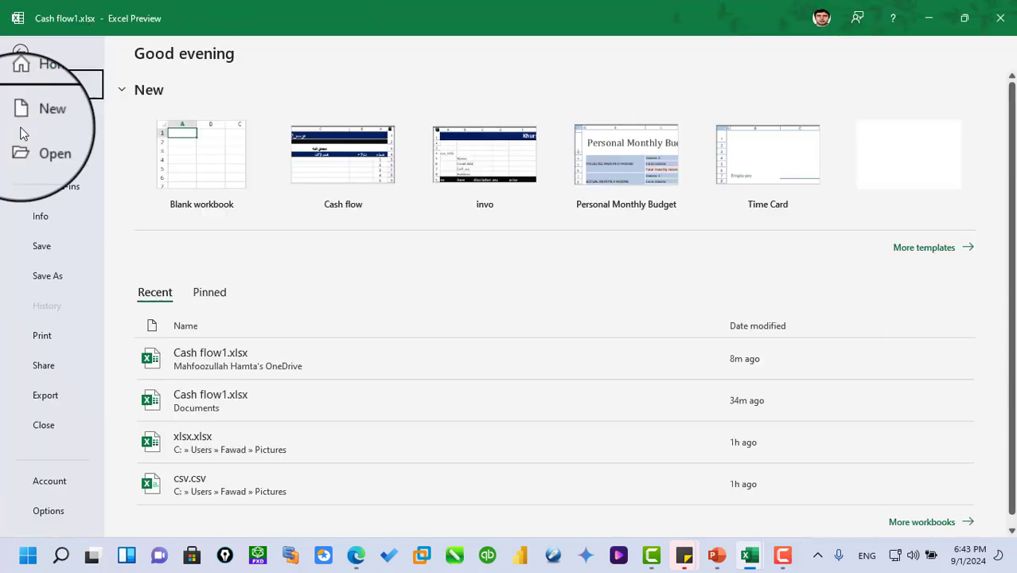
click(49, 396)
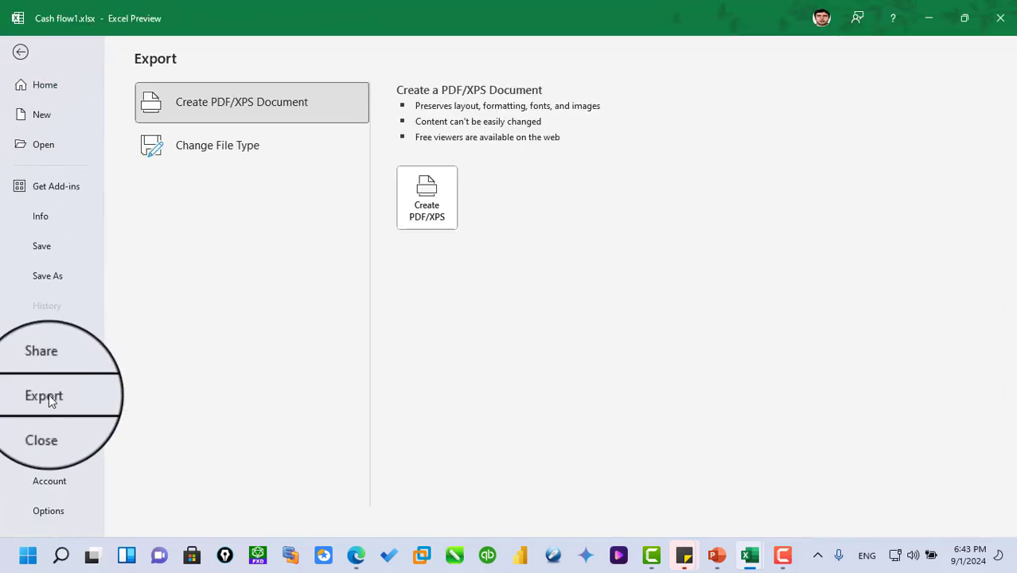
click(232, 156)
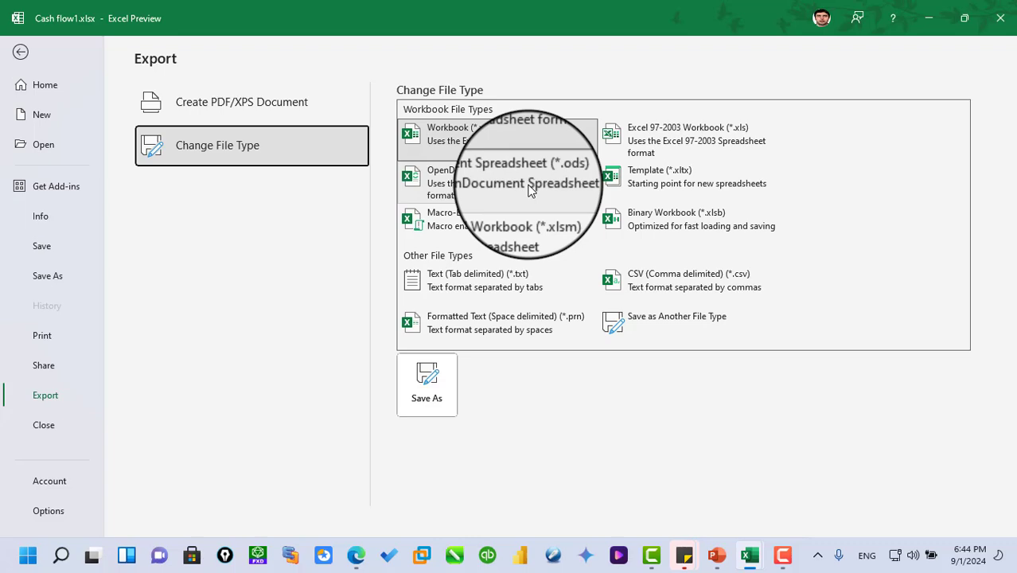
key(Escape)
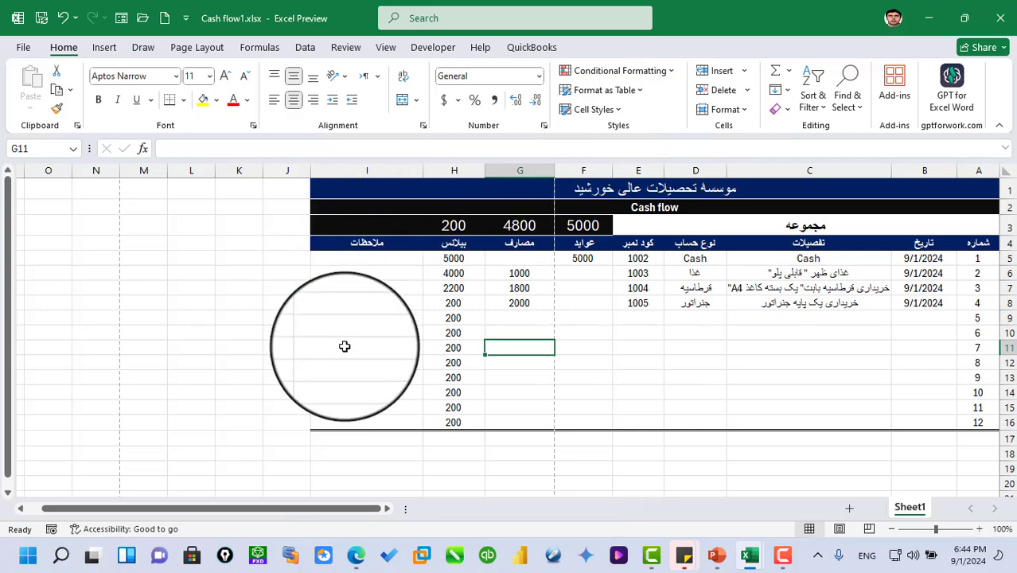
key(F12)
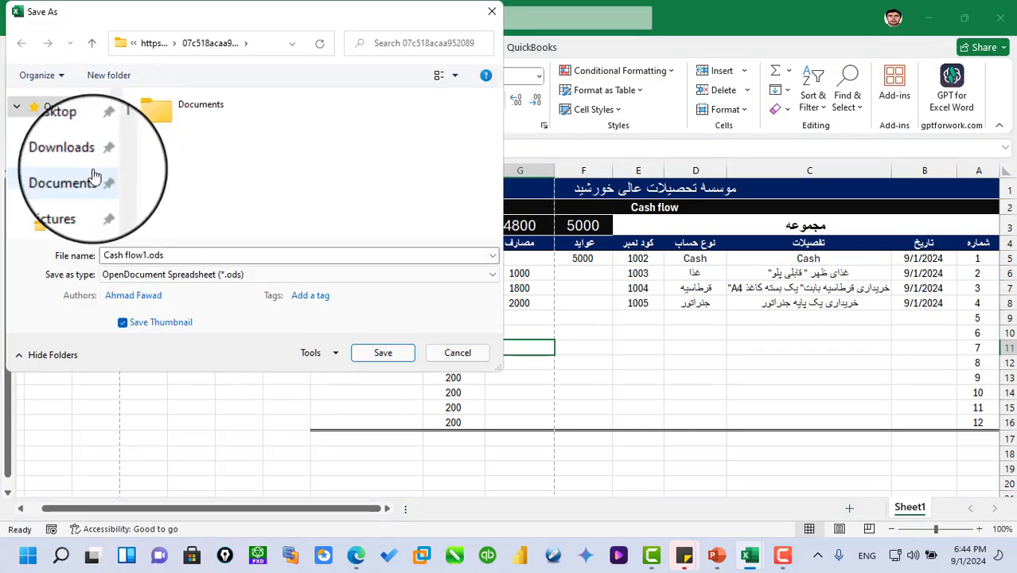
click(76, 202)
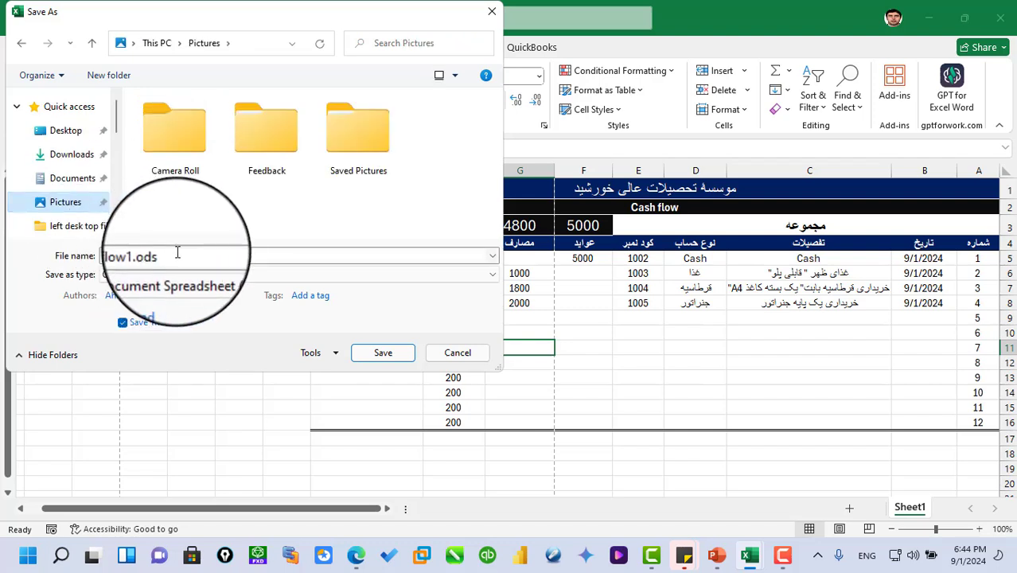
drag(177, 252, 94, 255)
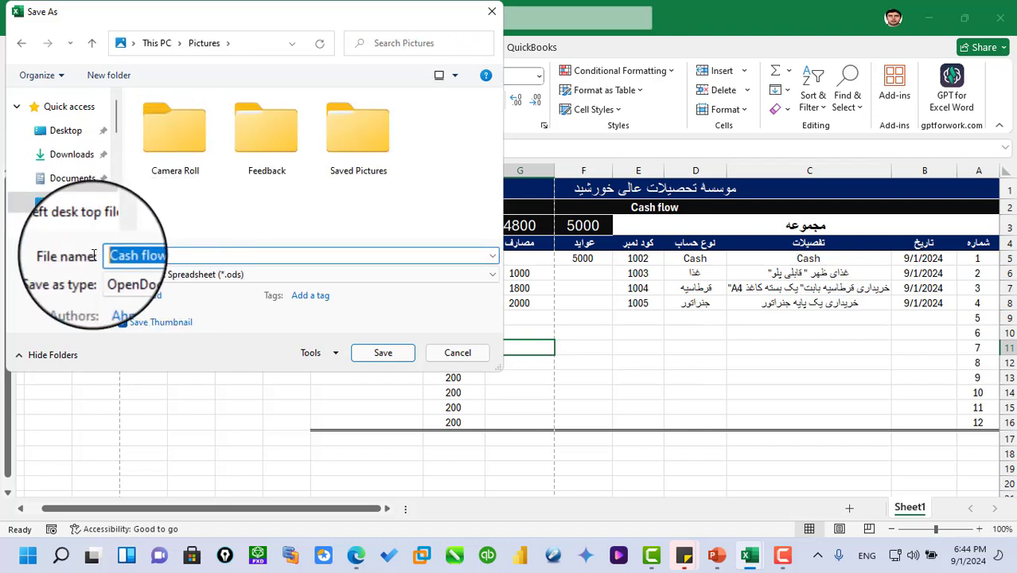
text(ods.ods)
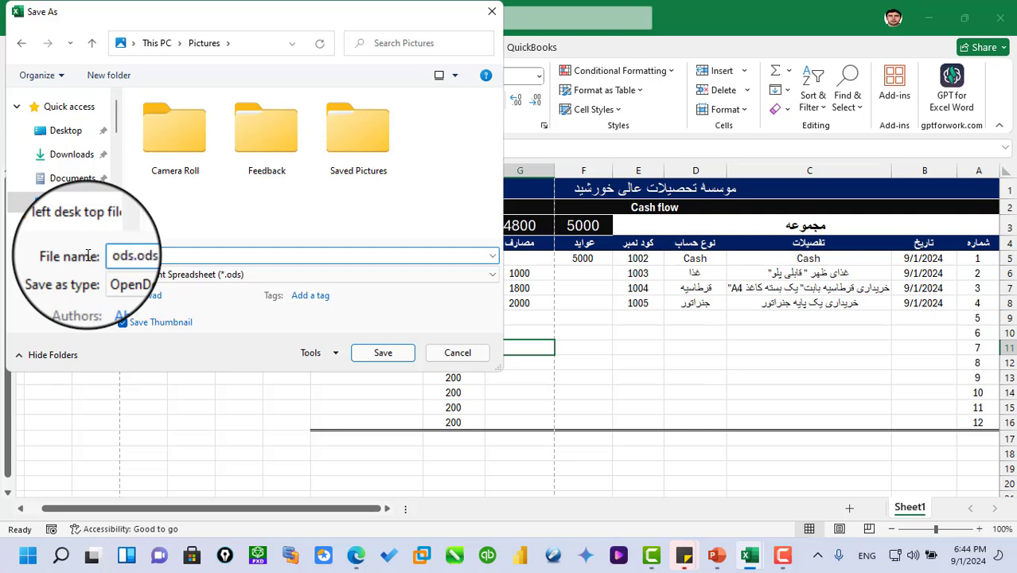
click(389, 355)
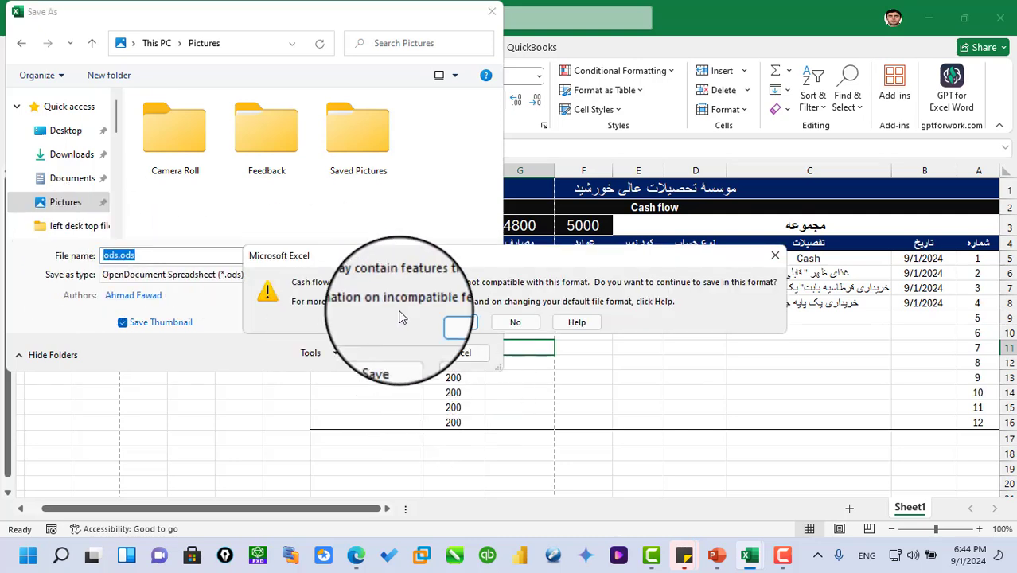
click(460, 323)
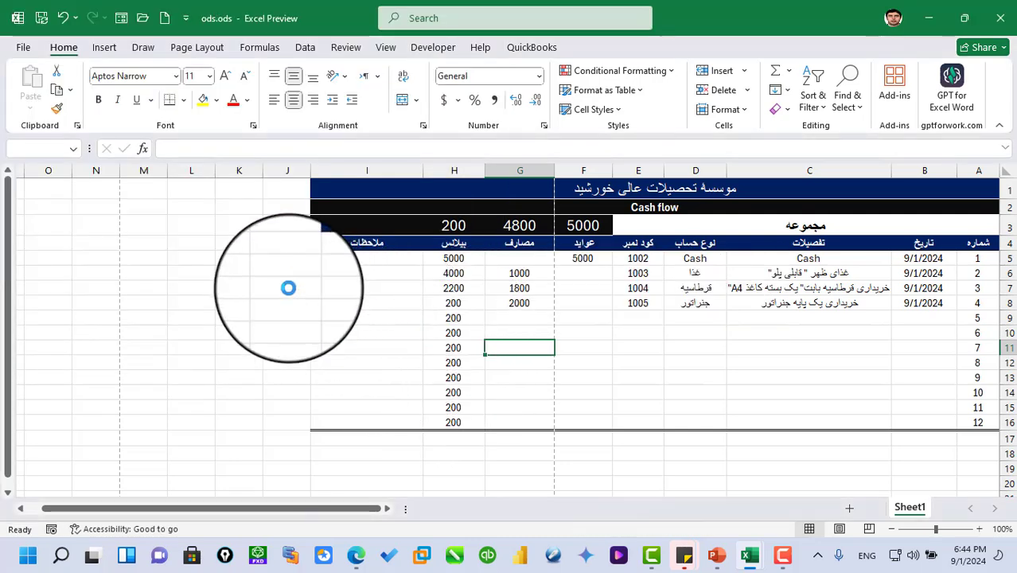
- Examine the workbook file types available for changing the export format, including Excel 97-2003 Workbook, and return to the sheet
click(23, 47)
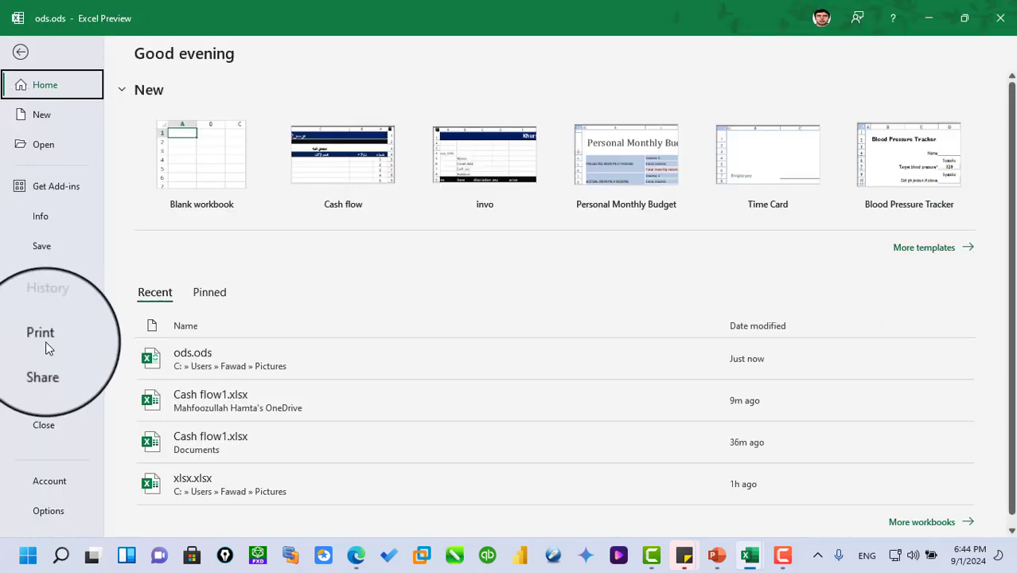
click(47, 393)
click(236, 153)
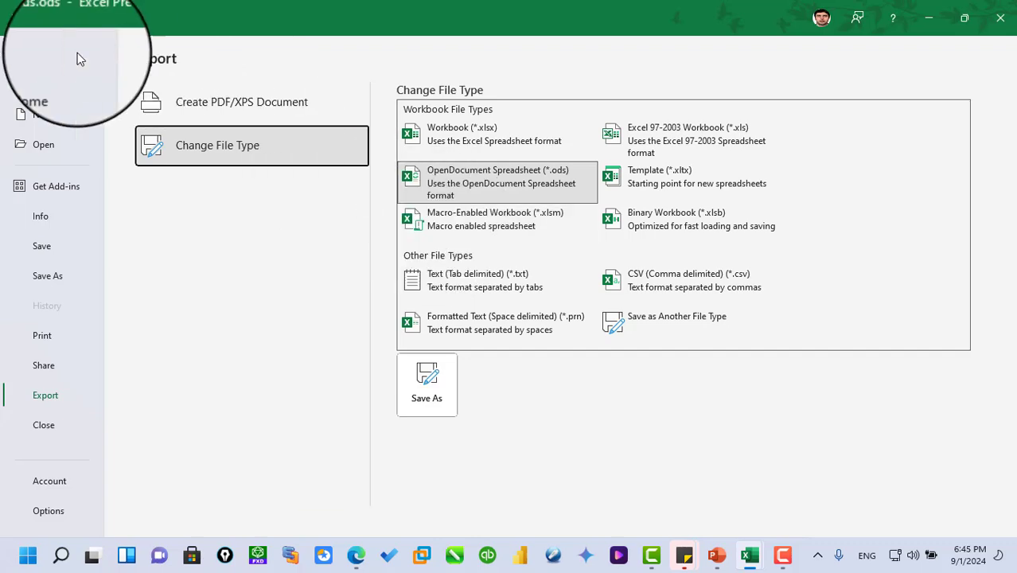
click(21, 52)
click(390, 50)
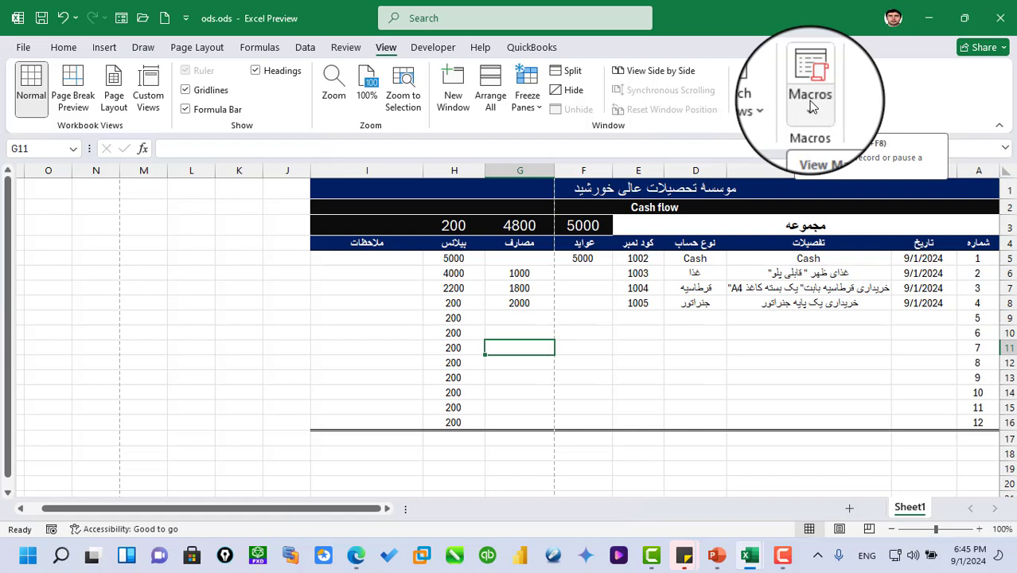
click(13, 48)
click(34, 393)
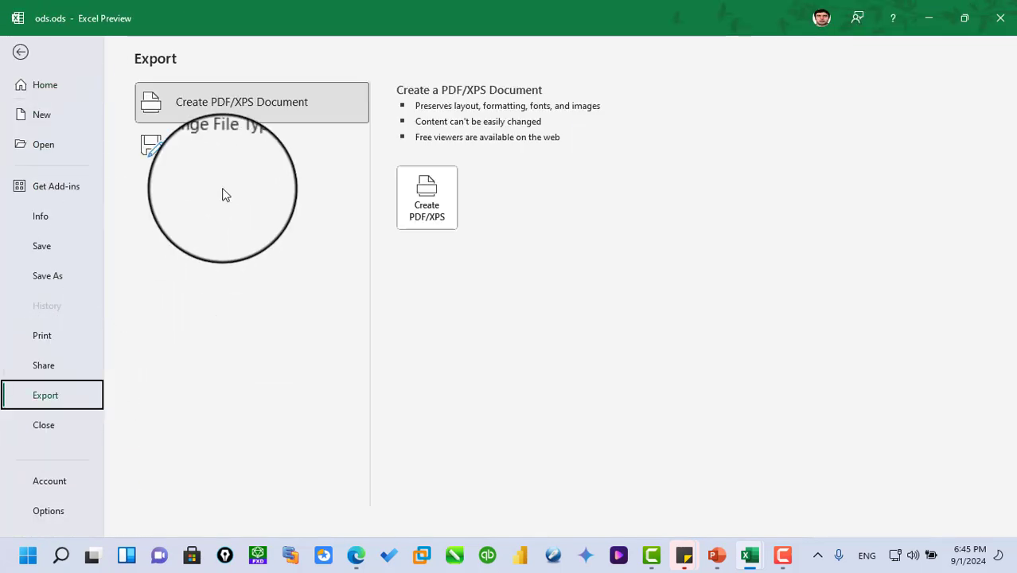
click(224, 154)
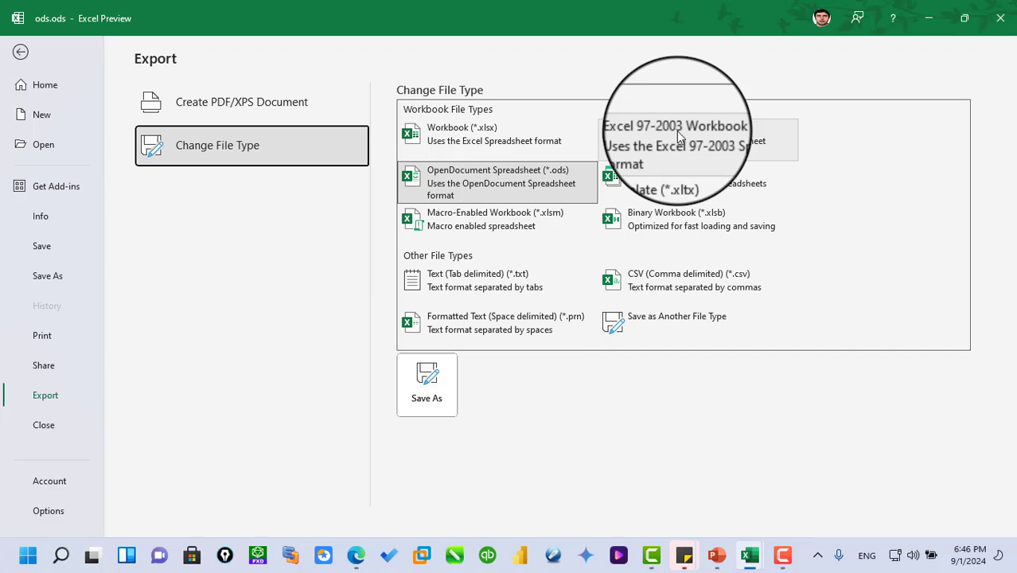
click(20, 51)
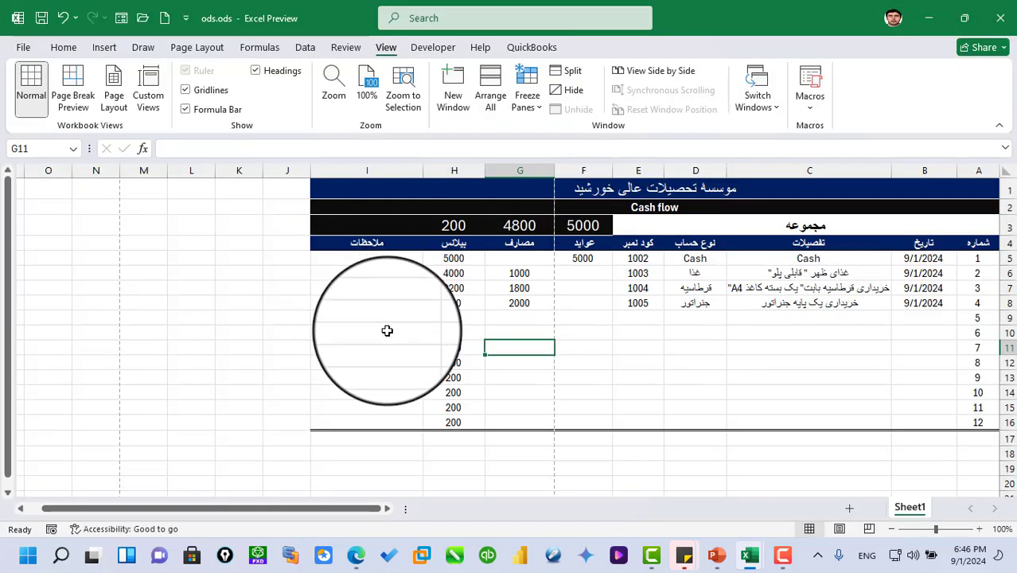
- Export the workbook as a CSV (Comma delimited) file named csv in the Pictures folder, and close that workbook
click(23, 50)
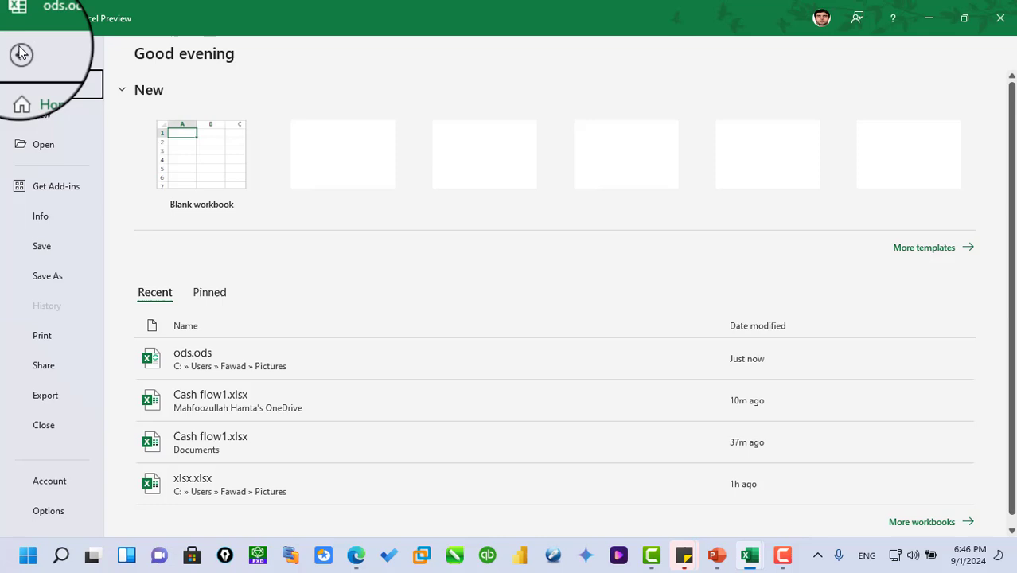
click(49, 396)
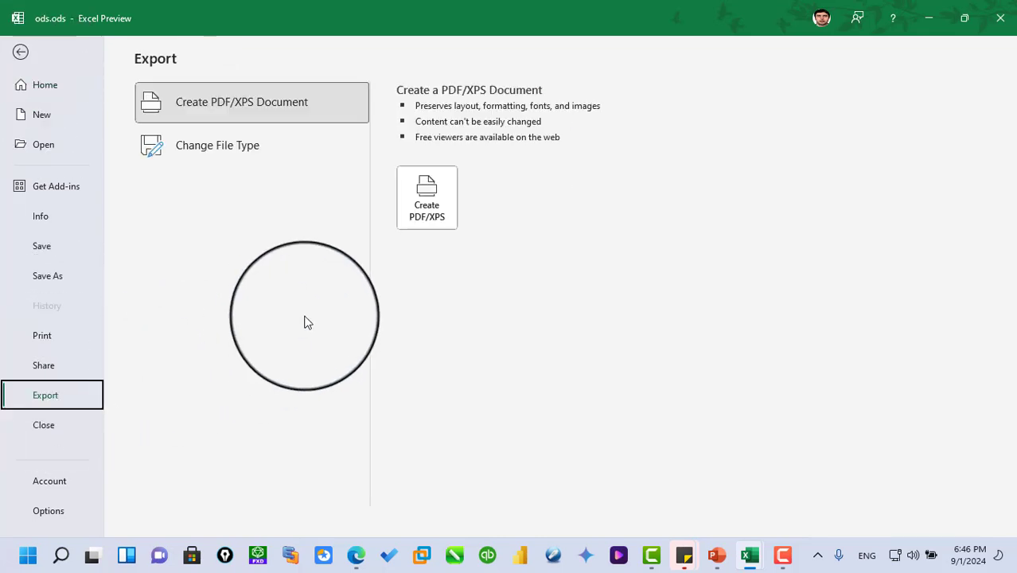
click(201, 157)
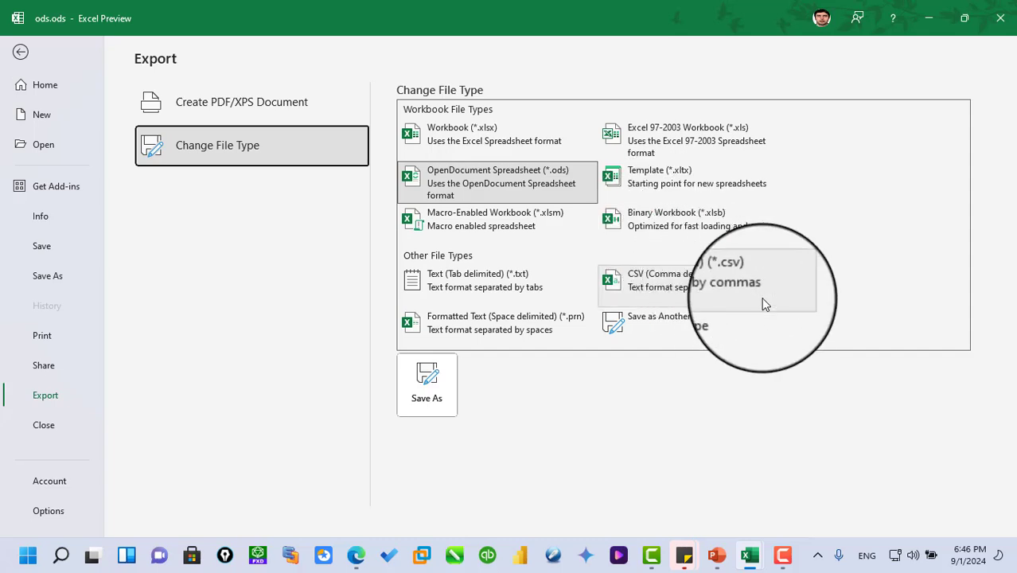
click(641, 285)
double_click(634, 289)
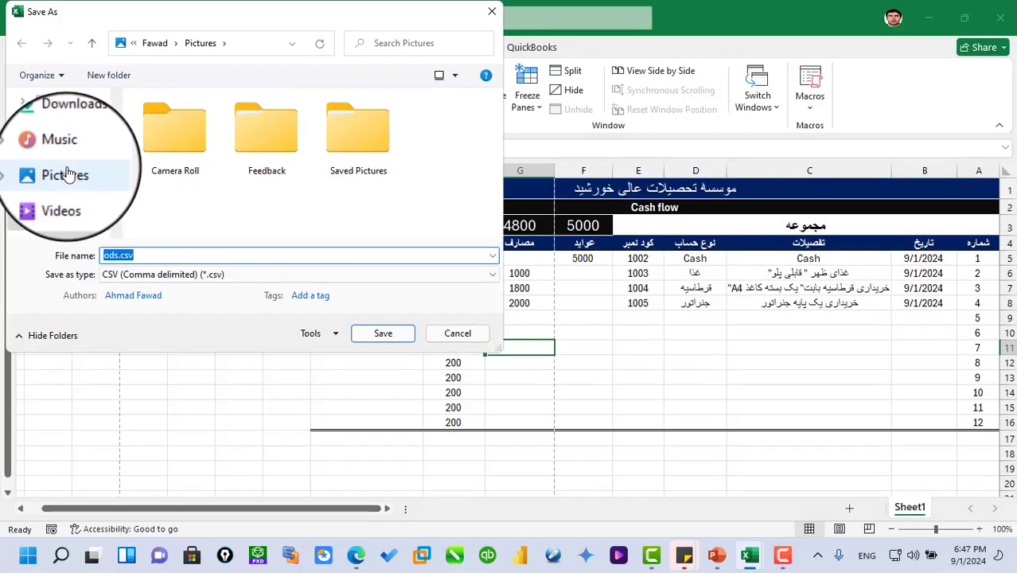
click(65, 172)
click(120, 256)
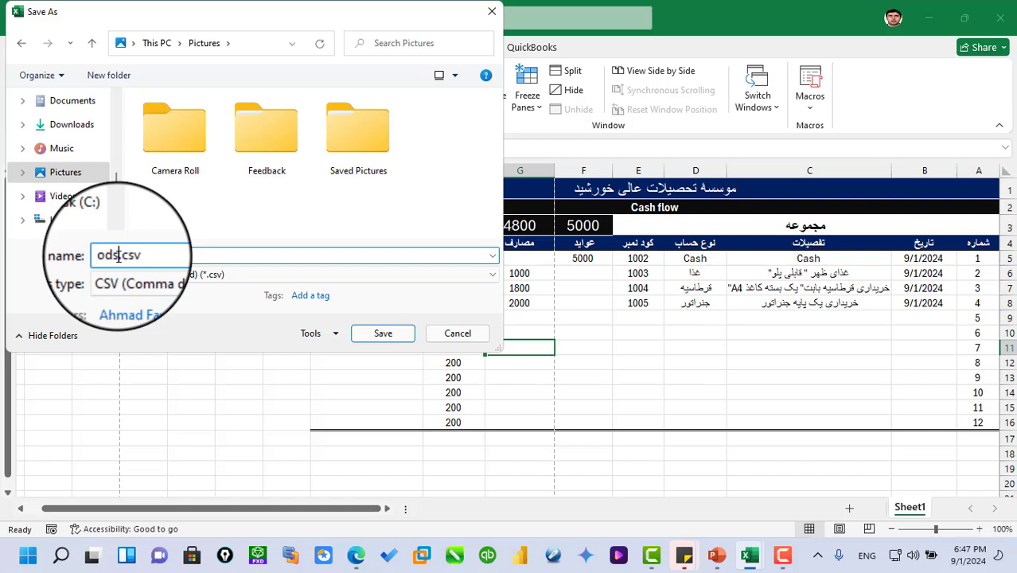
key(BackSpace)
key(BackSpace)
key(BackSpace)
text(cs)
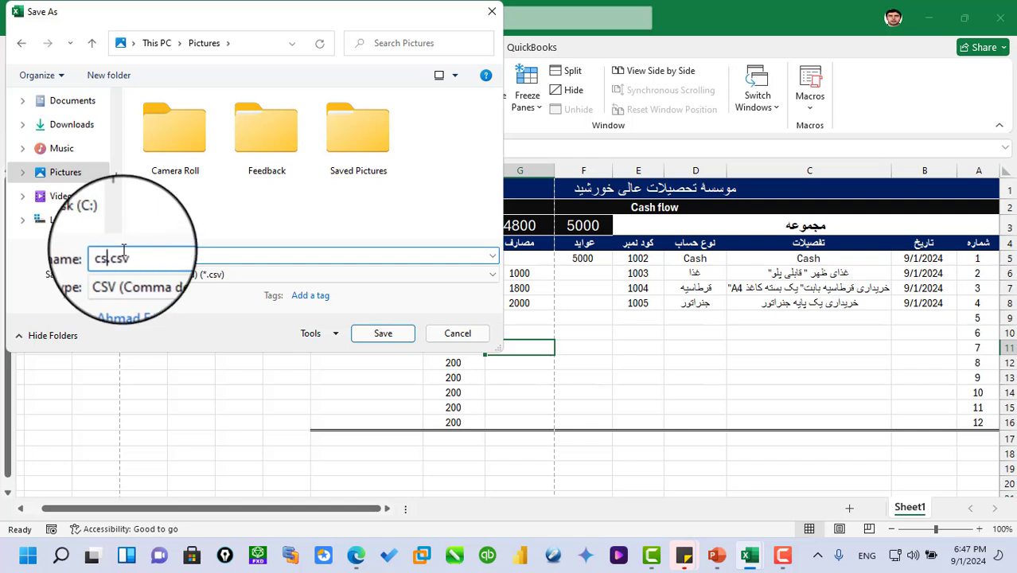
text(v)
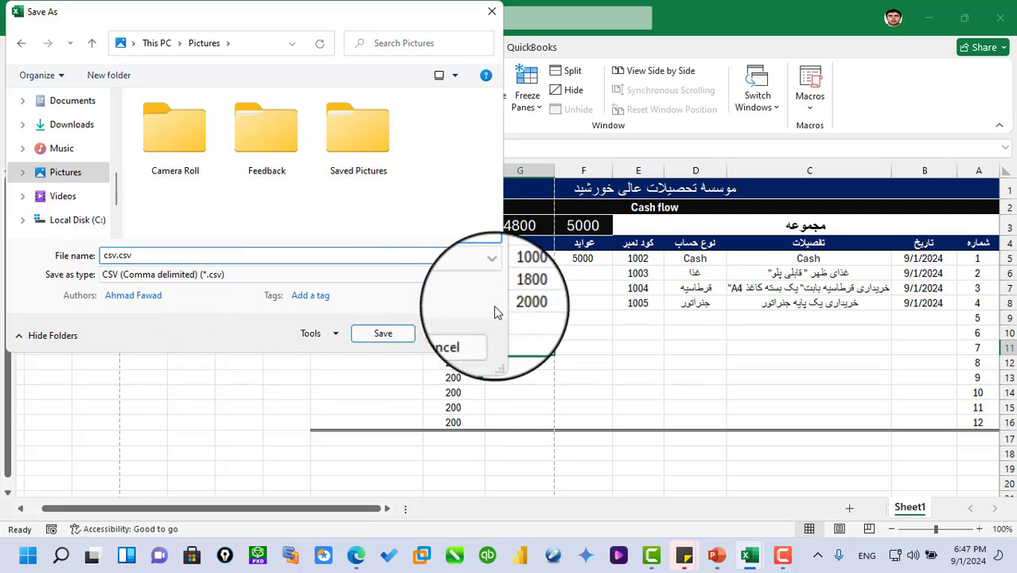
click(382, 335)
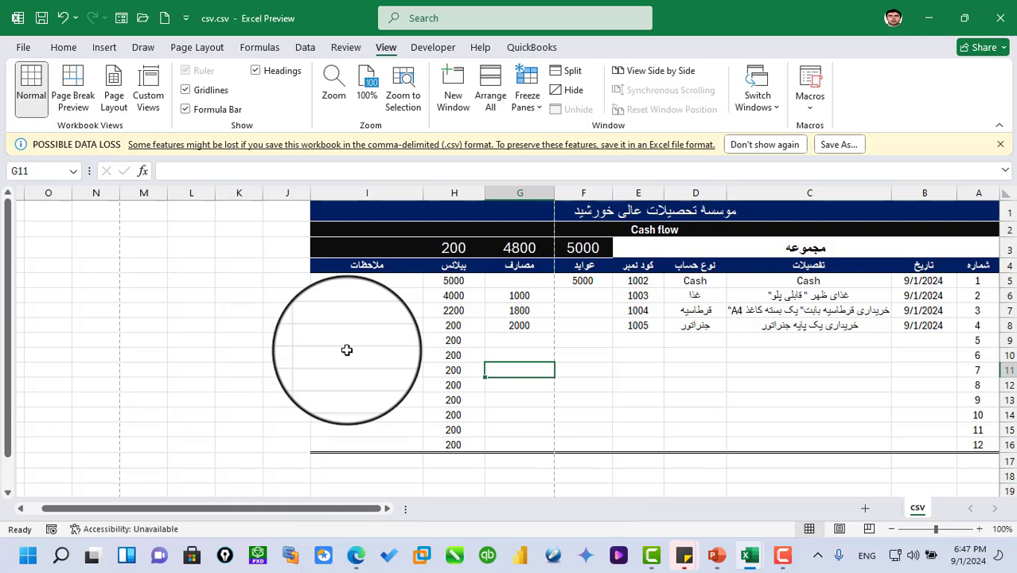
click(1001, 17)
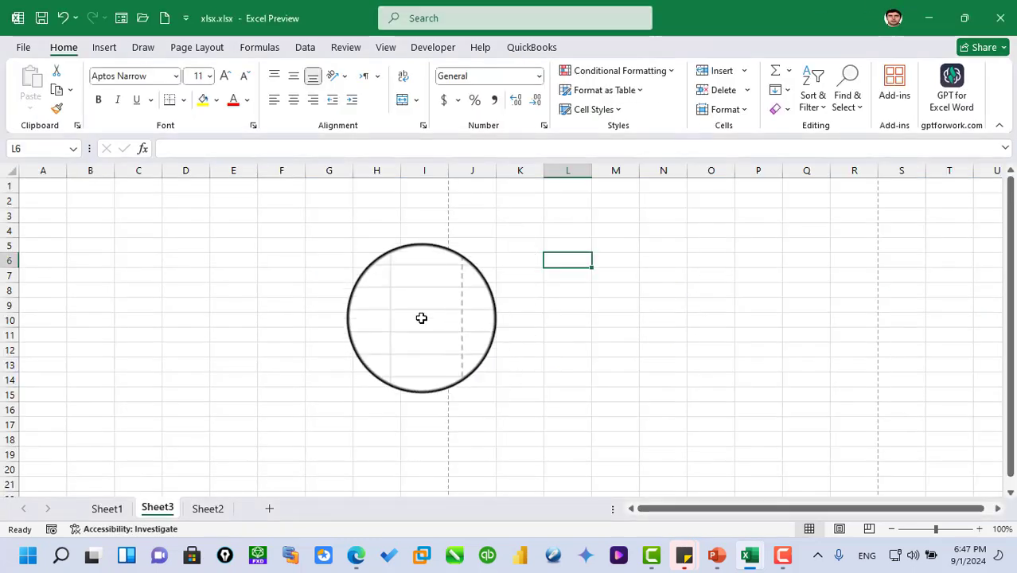
- Switch to File Explorer, examine the xlsx, ods and csv files in the Pictures folder, and open xlsx.xlsx
key(super+e)
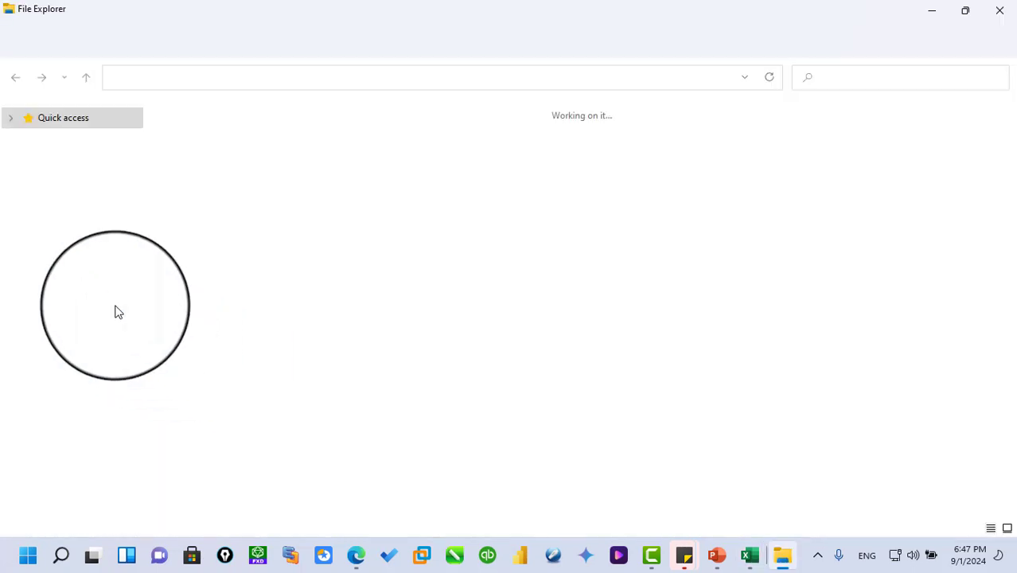
click(65, 216)
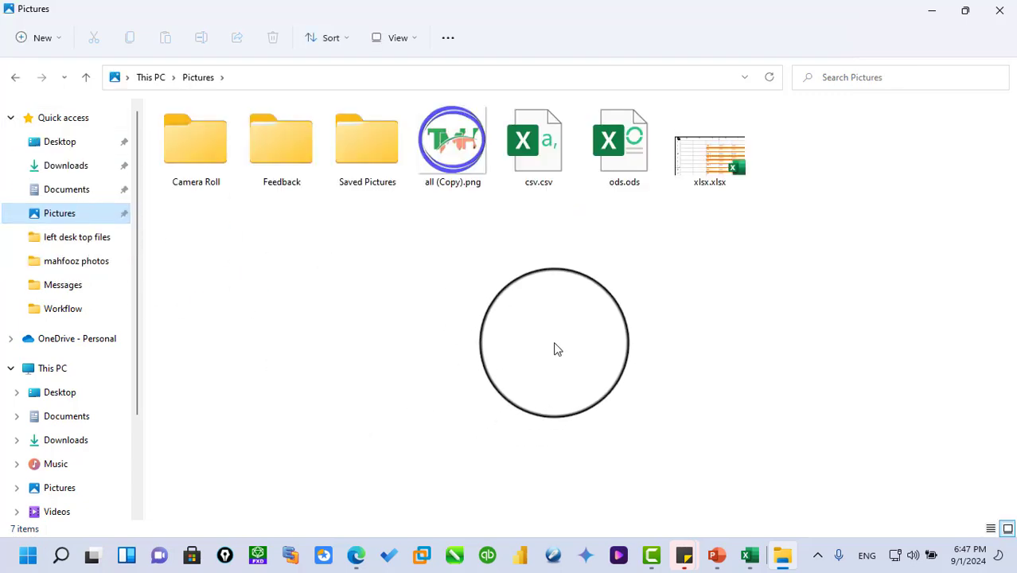
click(696, 171)
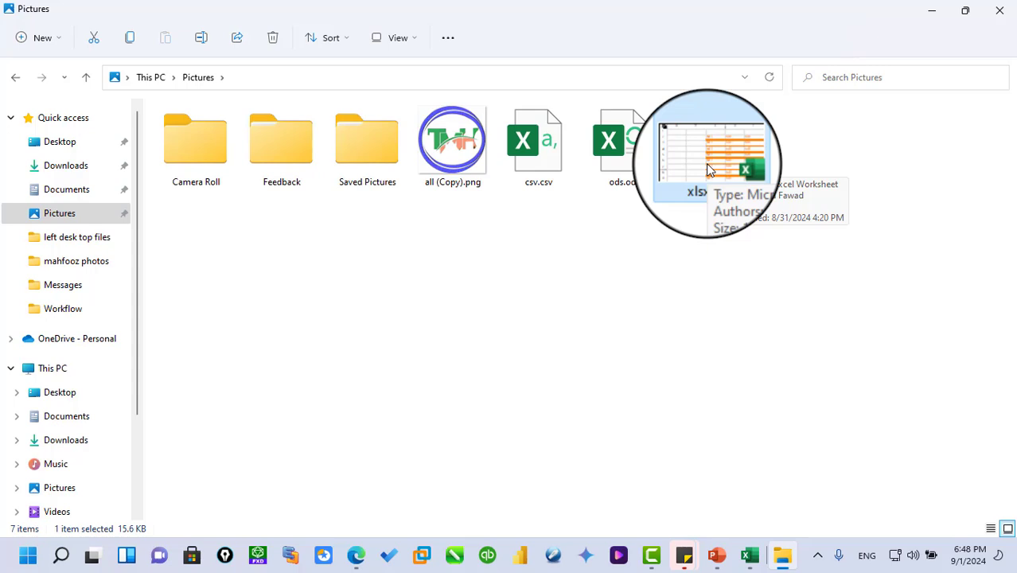
click(621, 163)
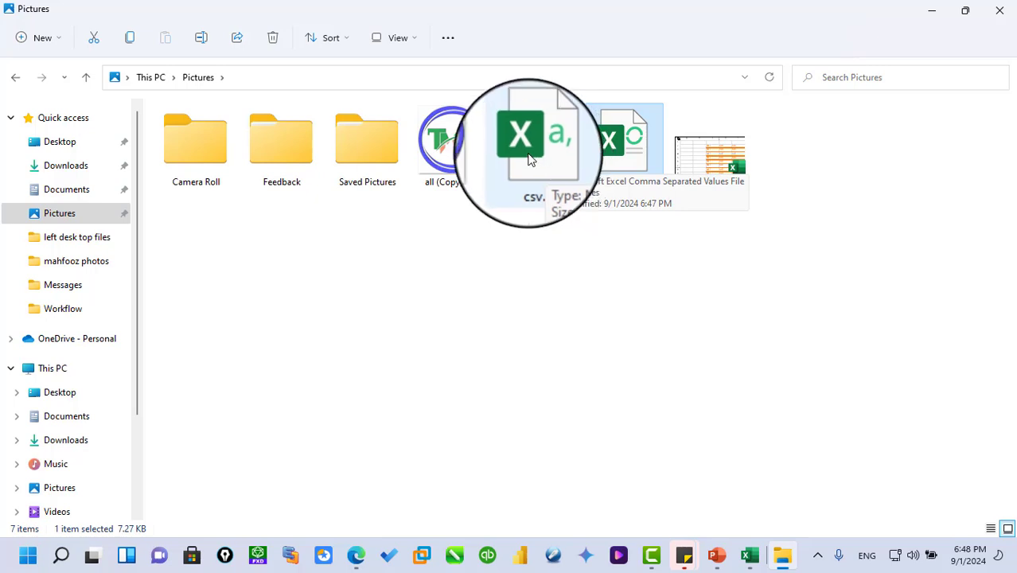
double_click(706, 169)
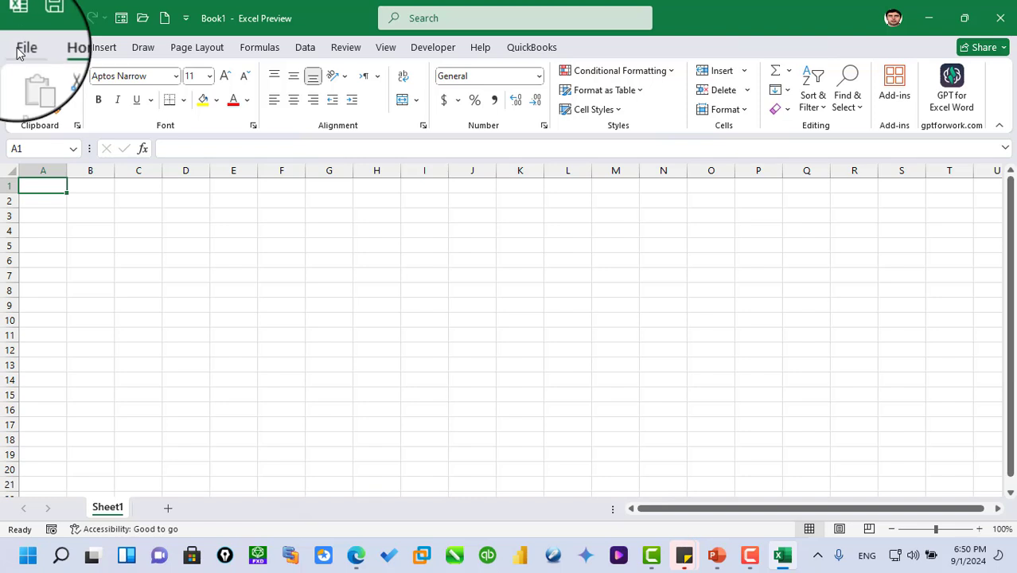
- Fill the range G4:K10 of the blank workbook with the text sfg and select cell E7
click(23, 47)
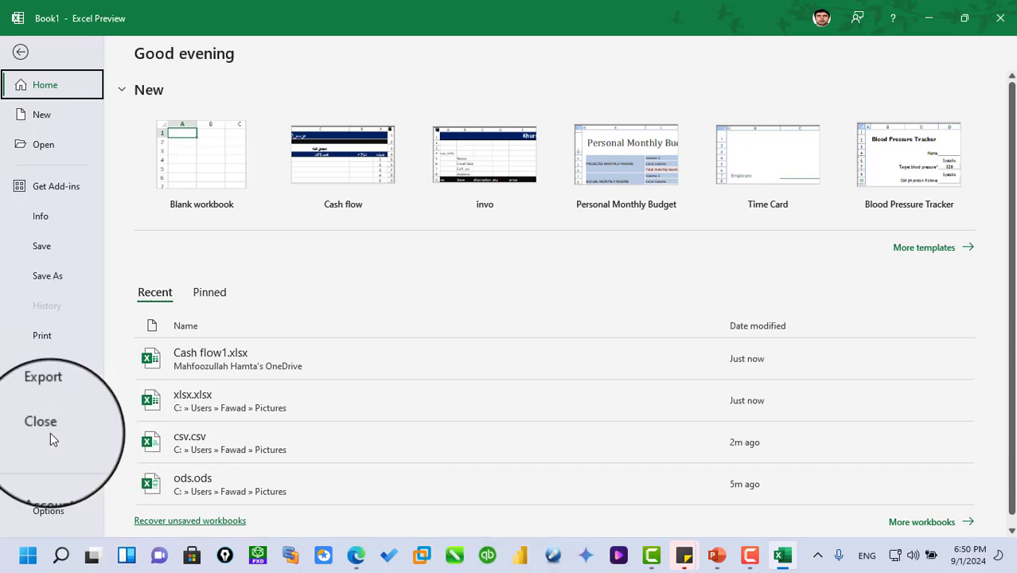
click(21, 51)
click(407, 260)
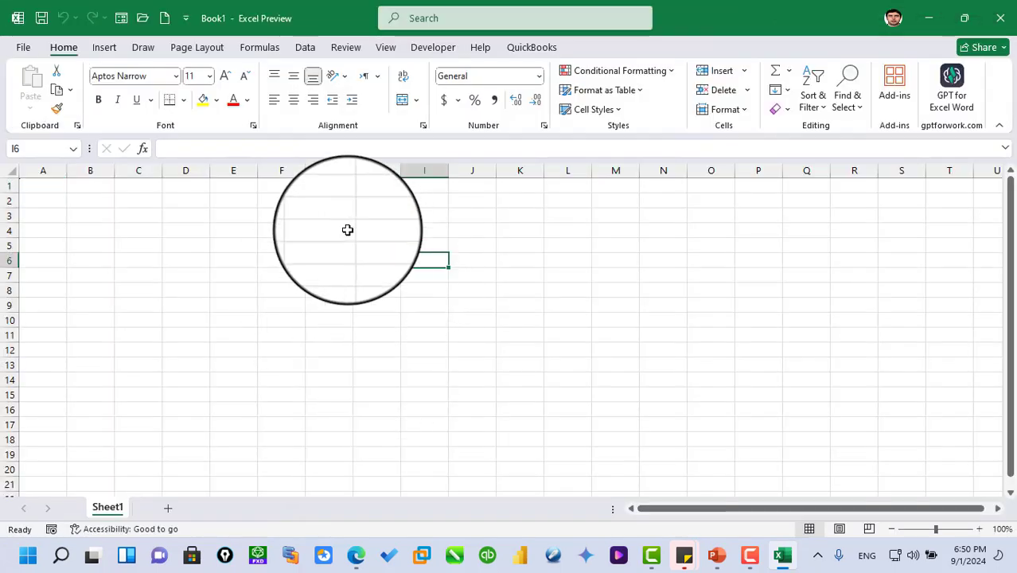
drag(347, 229, 517, 316)
text(sfg)
key(ctrl+Return)
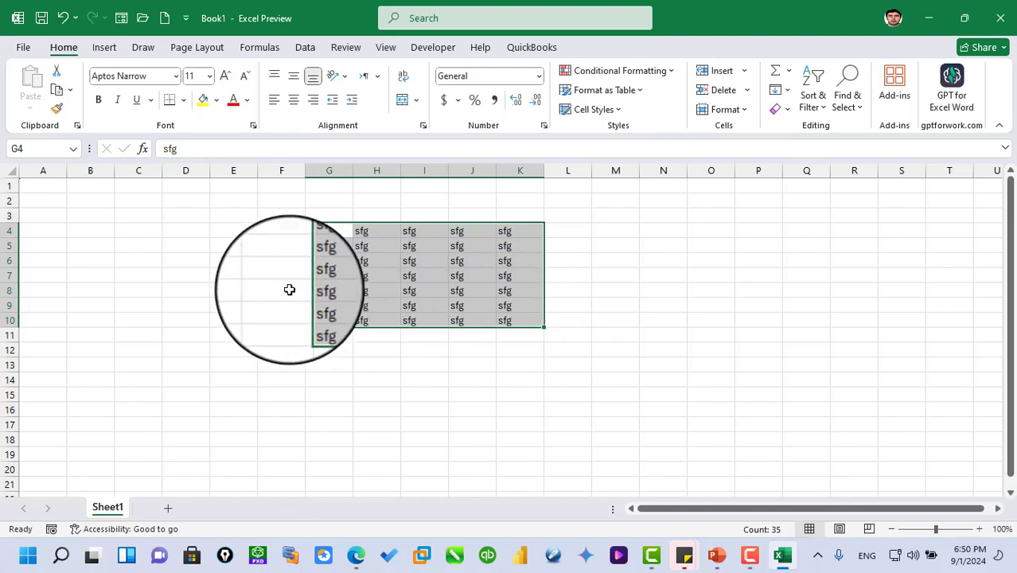
click(238, 276)
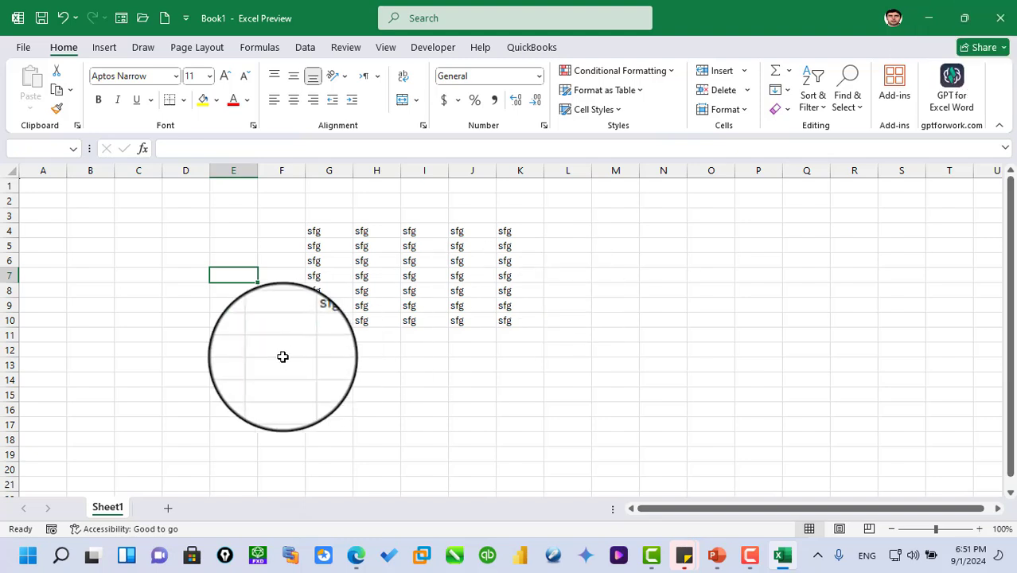
- Close the Book1 workbook without saving its changes, and maximize the empty Excel window
key(ctrl+w)
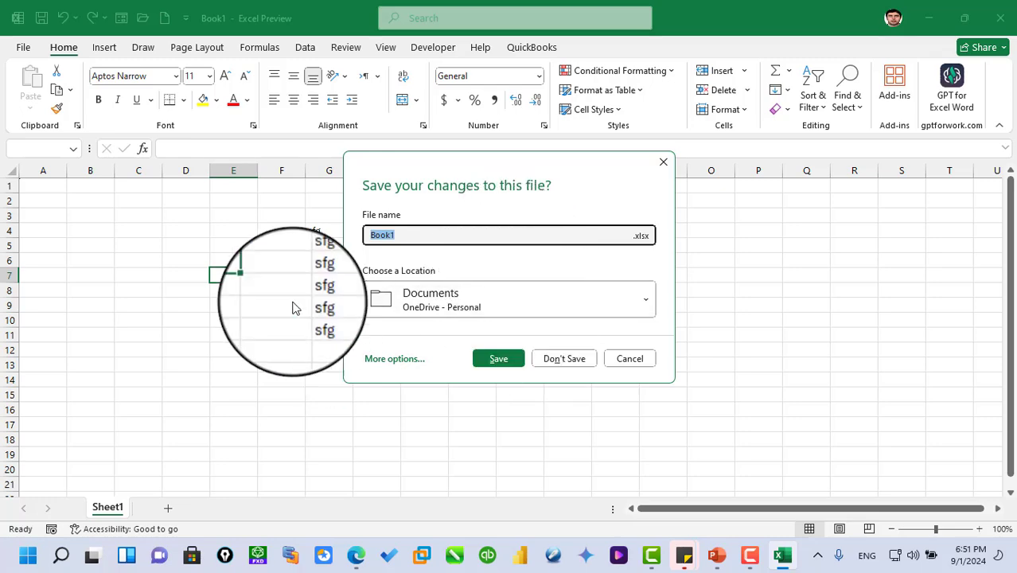
click(578, 363)
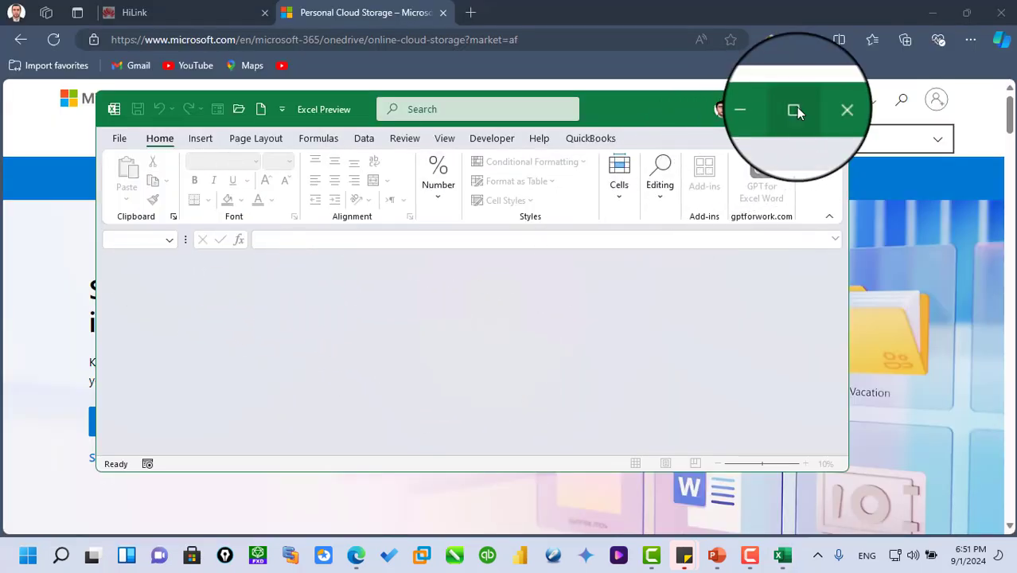
click(796, 112)
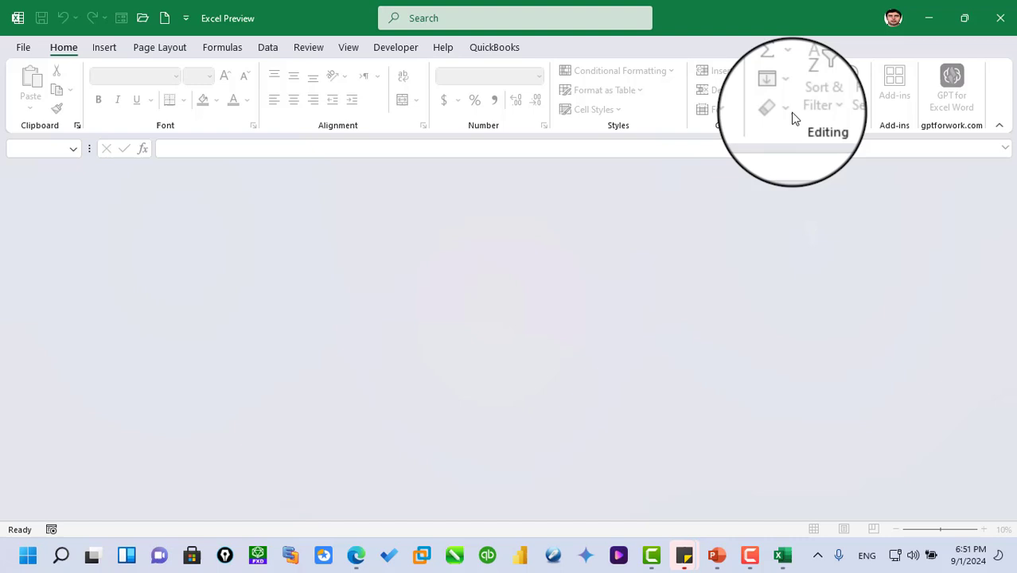
- Open the recent workbook Cash flow1.xlsx and select cell L7
click(21, 50)
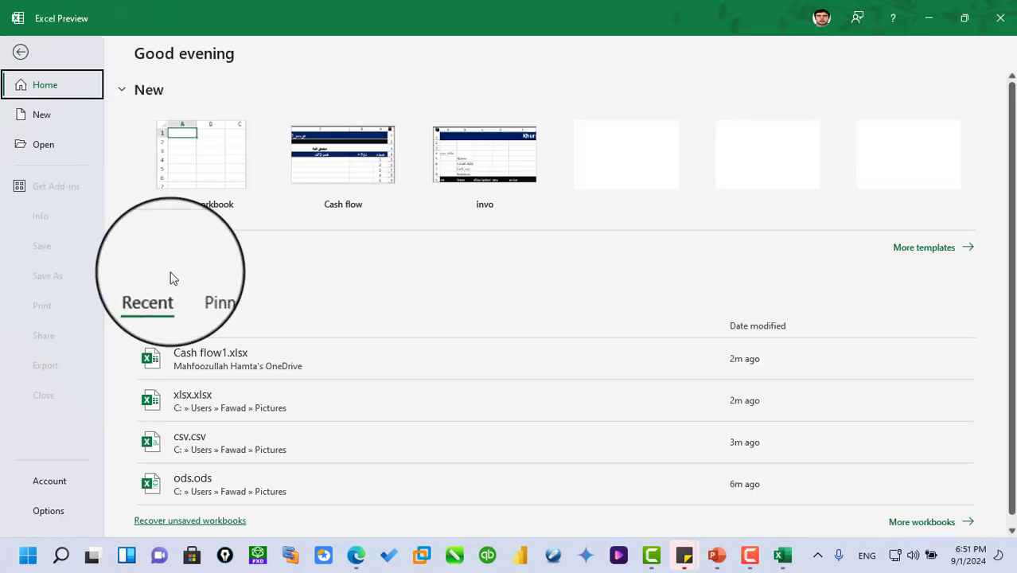
click(59, 146)
click(482, 229)
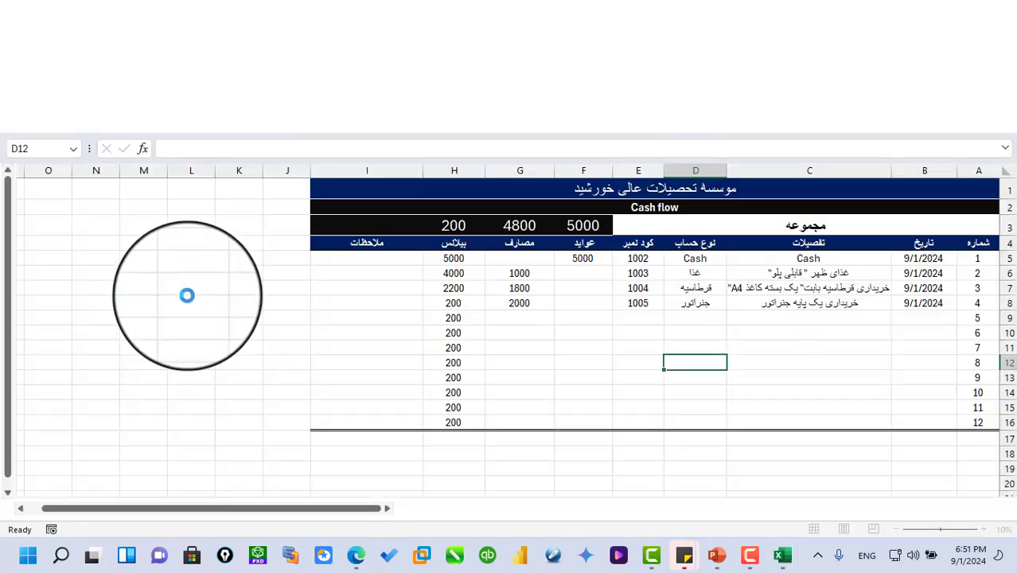
click(185, 288)
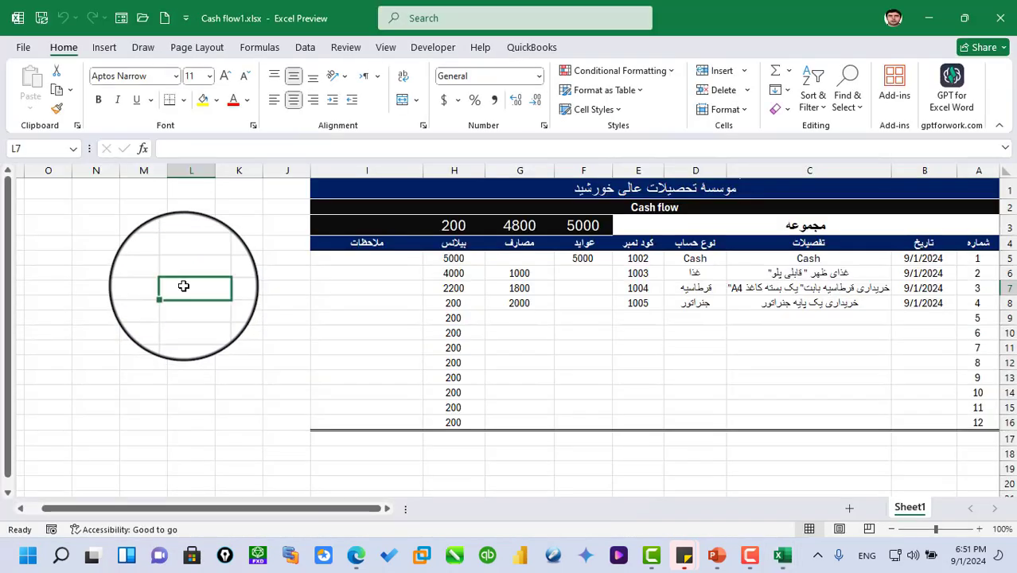
- Open the account settings, try the Clouds and School Supplies Office backgrounds, and set the background back to Spring
click(23, 49)
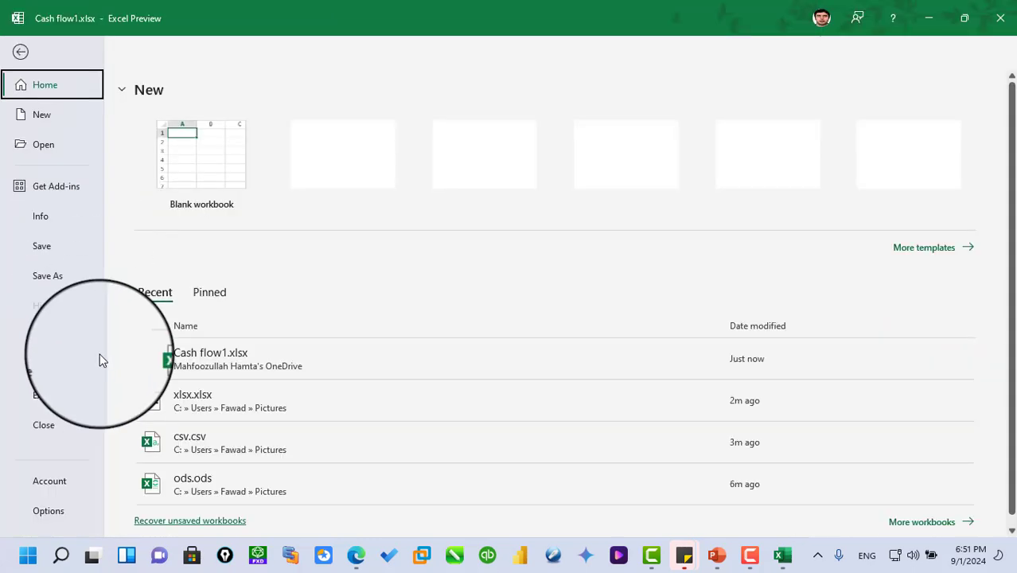
click(59, 482)
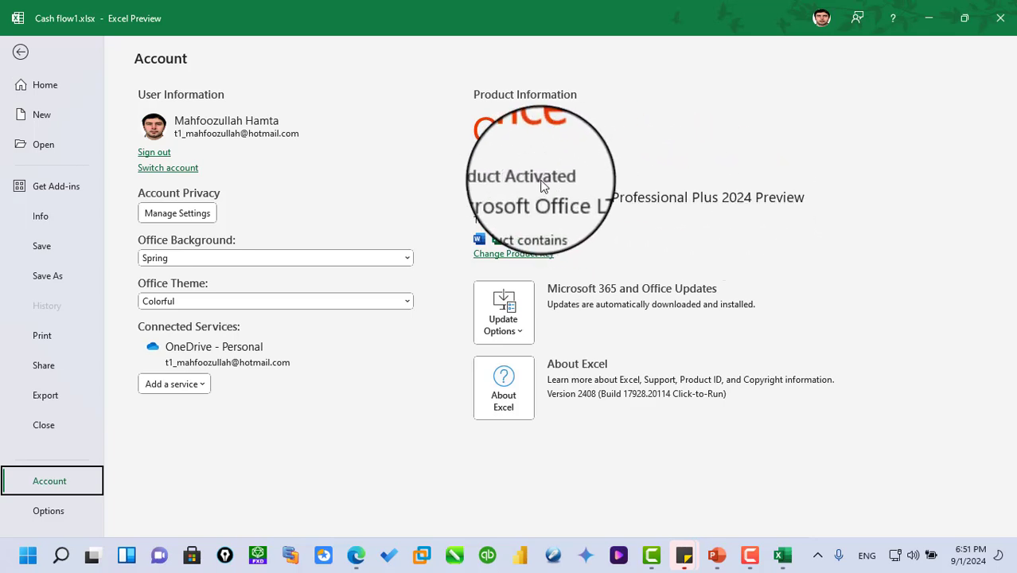
click(407, 260)
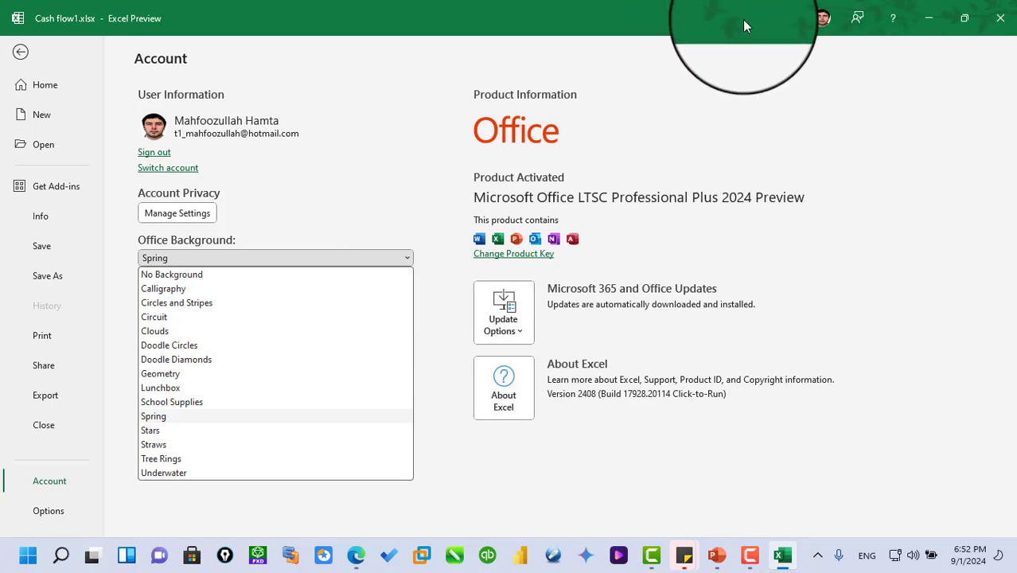
click(171, 332)
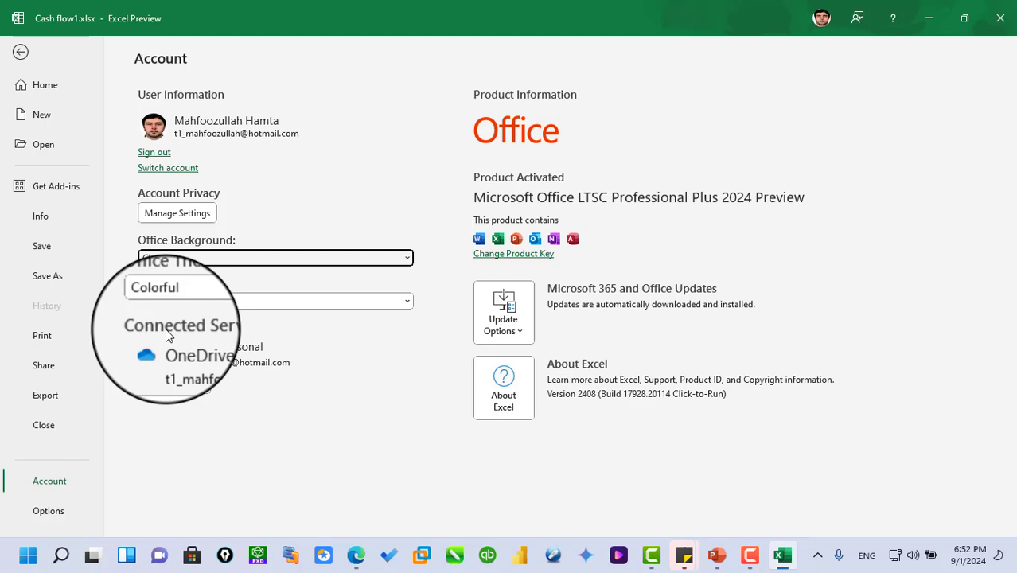
click(406, 261)
click(297, 403)
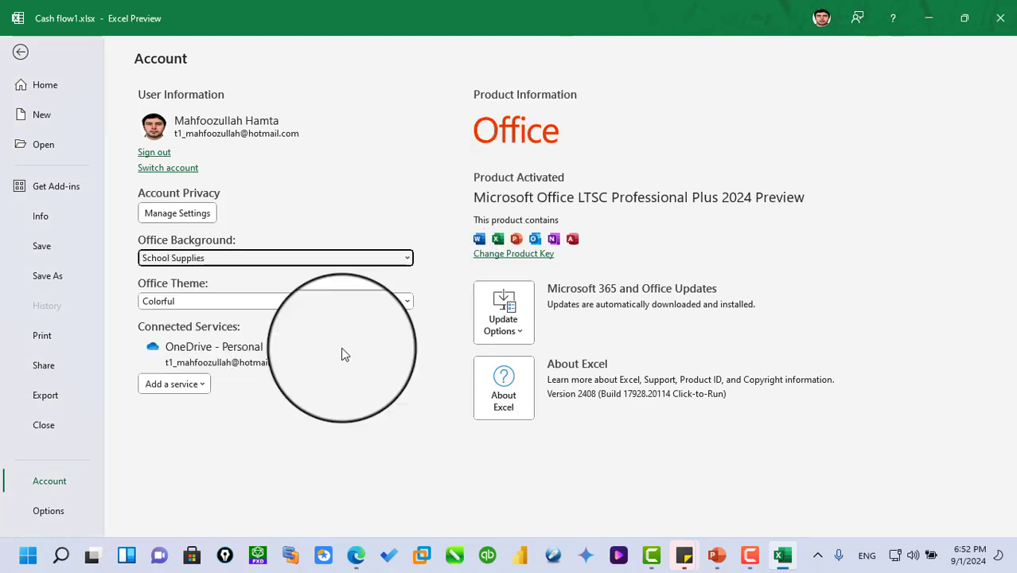
click(402, 260)
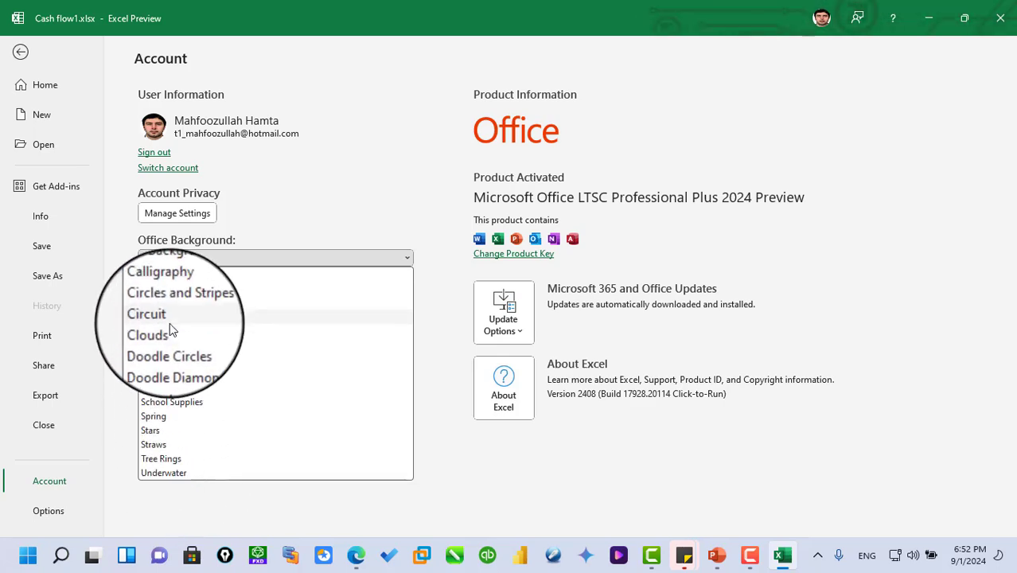
click(211, 422)
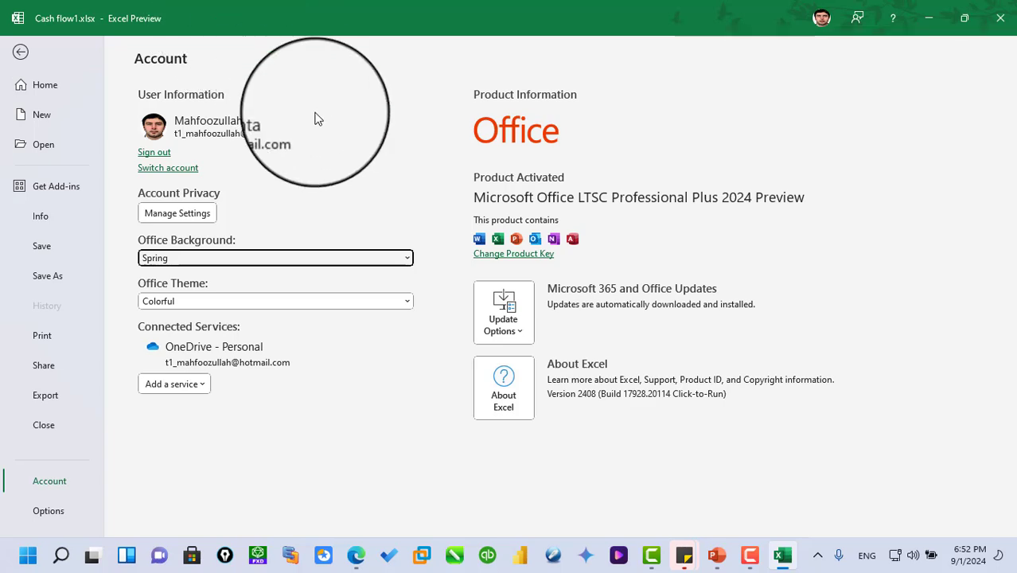
- Try the Black, White and Use system setting Office themes, and set the theme back to Colorful
click(408, 302)
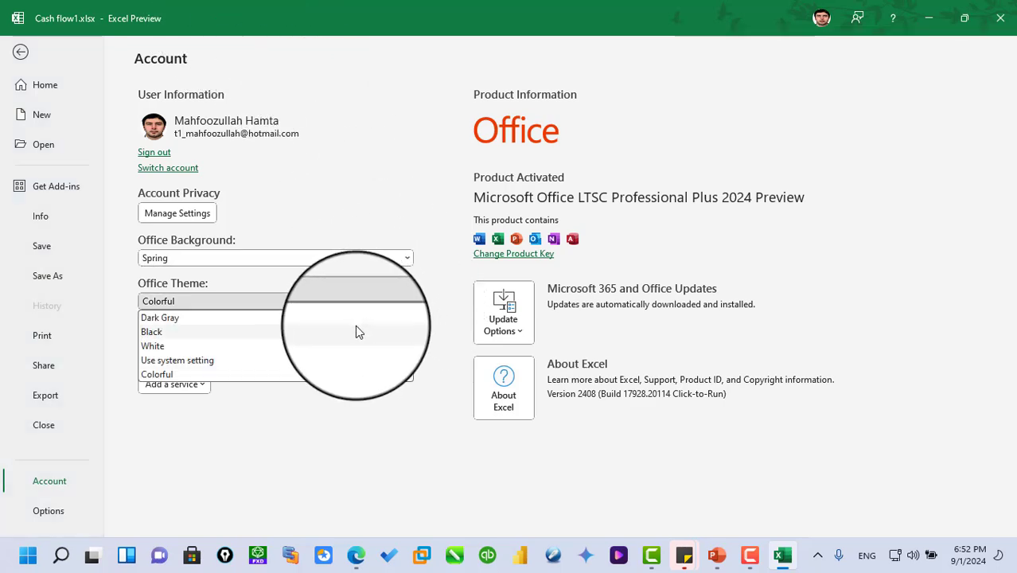
click(356, 328)
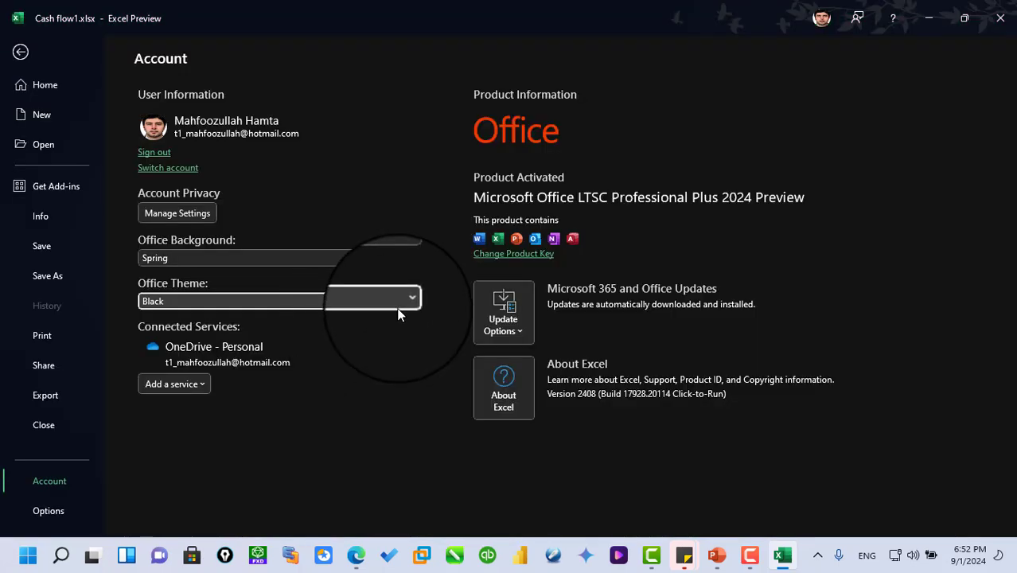
click(403, 310)
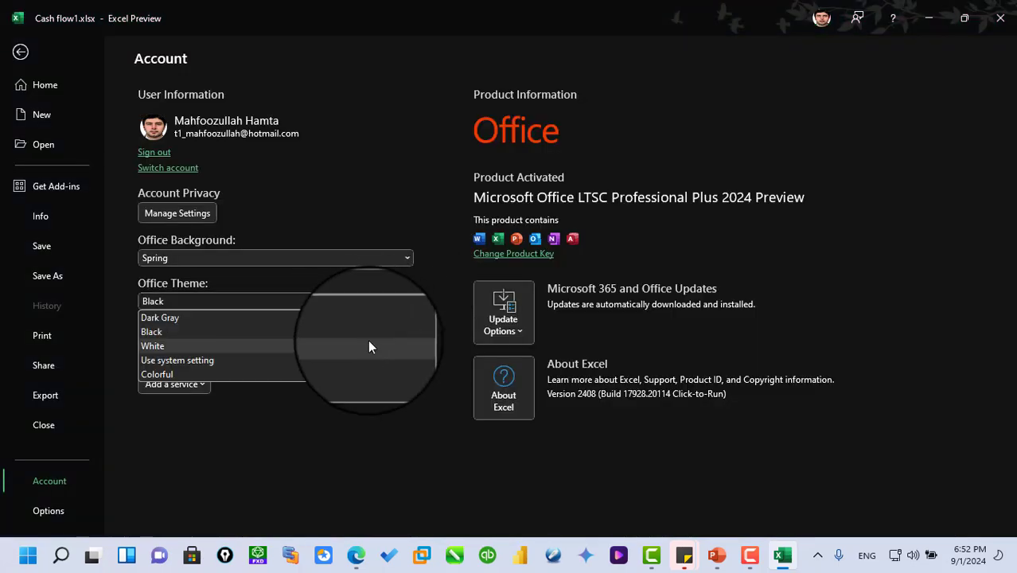
click(365, 345)
click(403, 307)
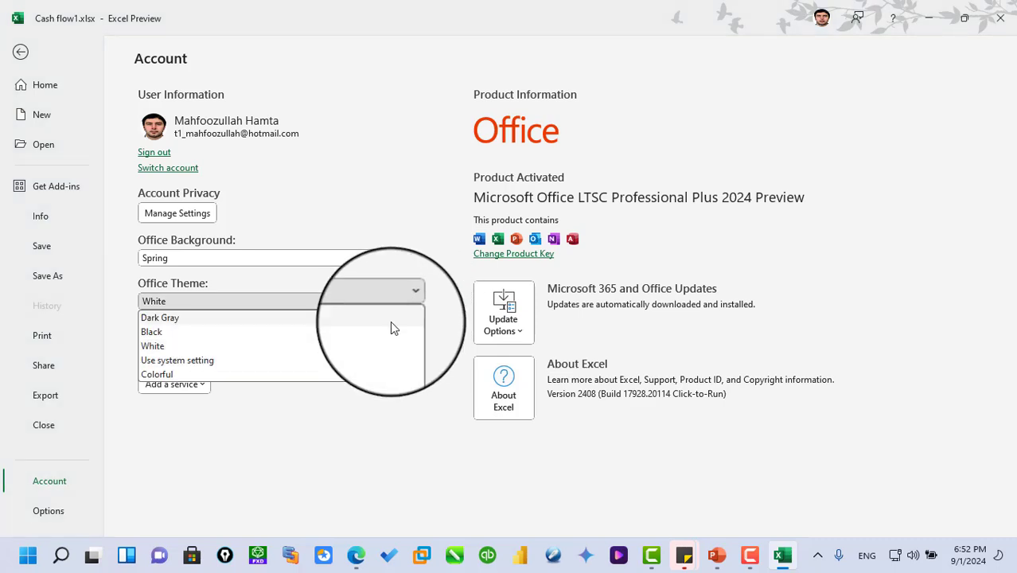
click(156, 334)
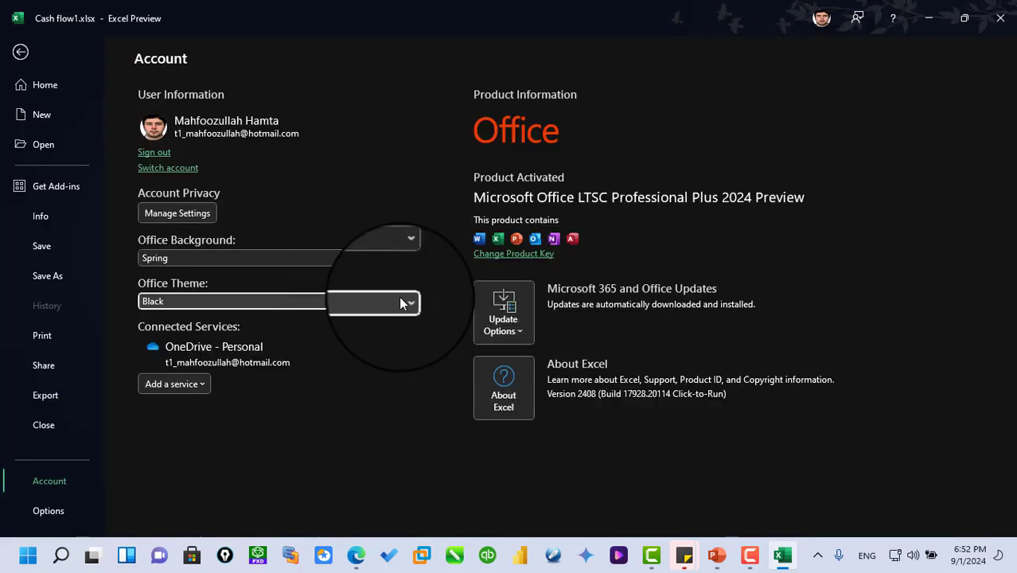
click(400, 303)
click(317, 362)
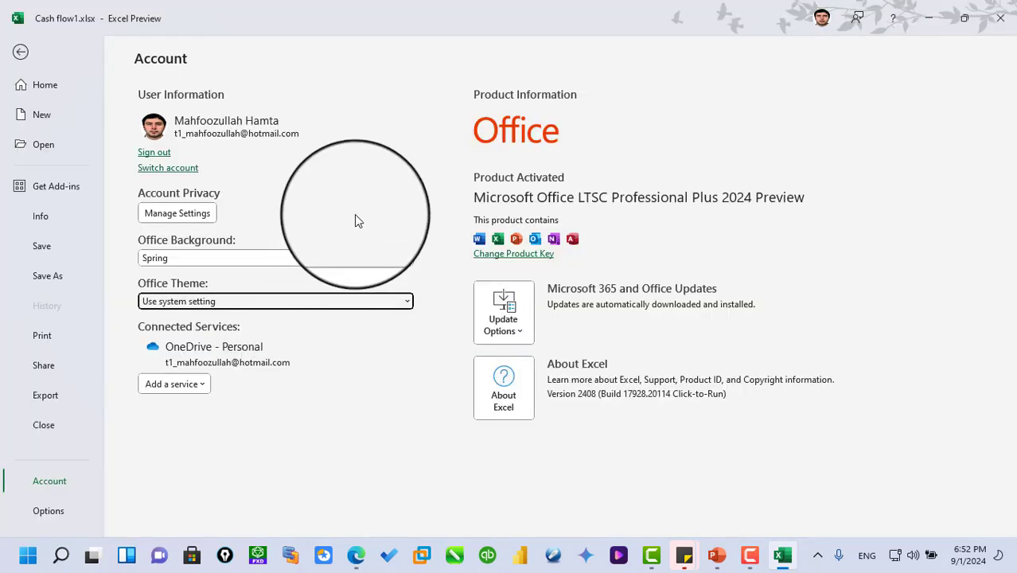
click(404, 302)
click(171, 374)
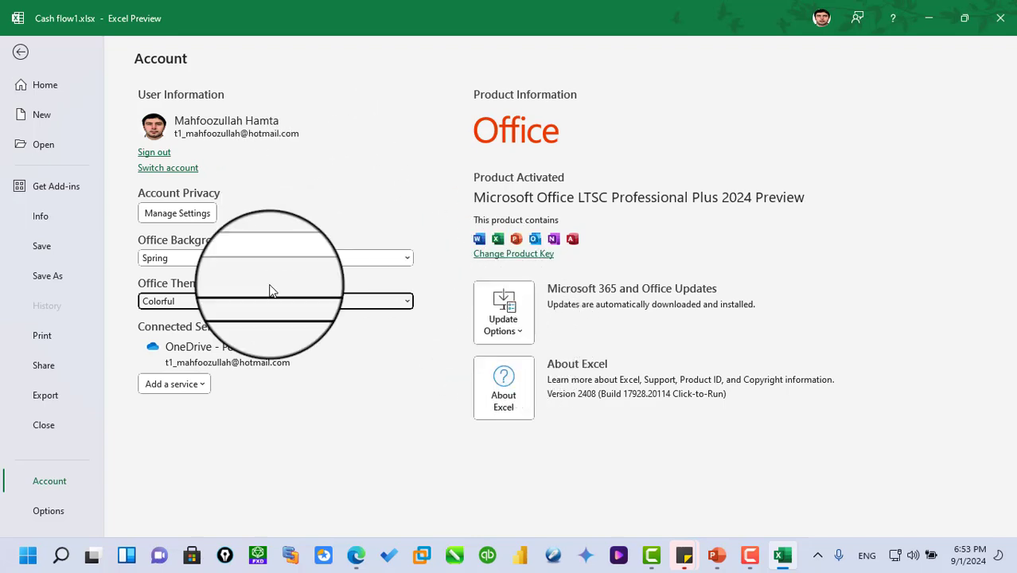
- Review the Formulas, Data, Proofing, Save and General categories of the Excel options, and return to the sheet at cell J8
key(Escape)
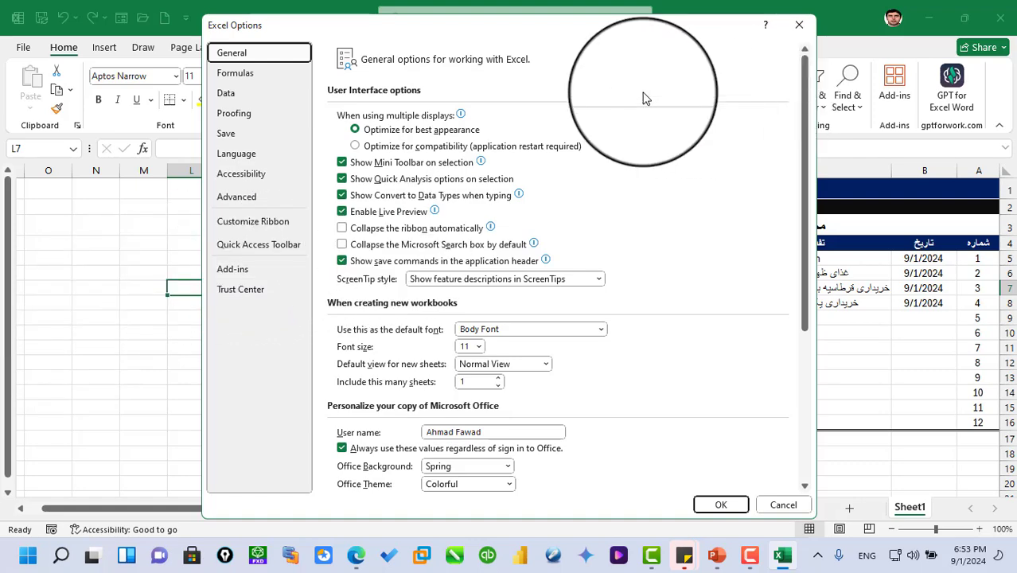
click(238, 78)
click(237, 98)
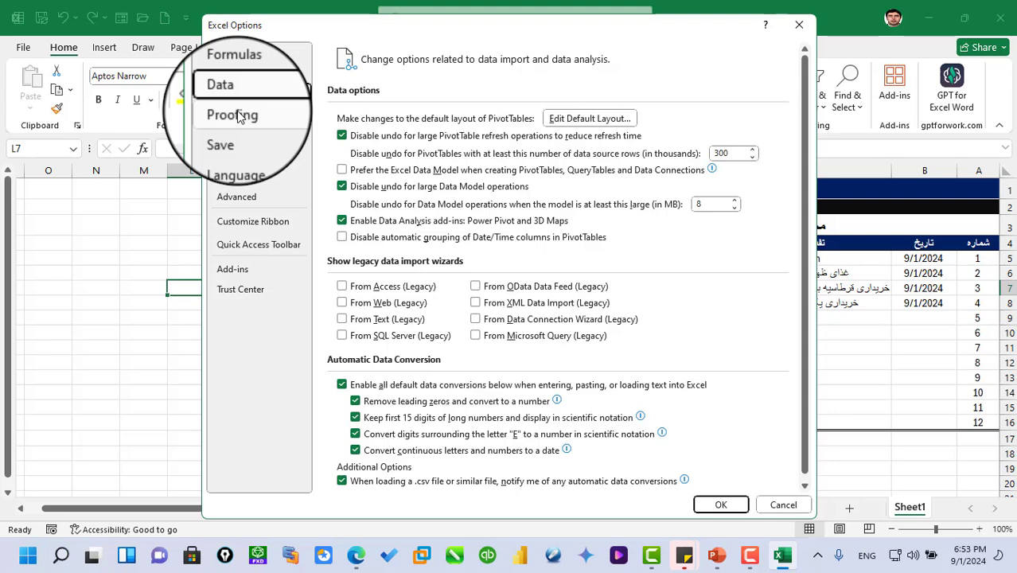
click(238, 116)
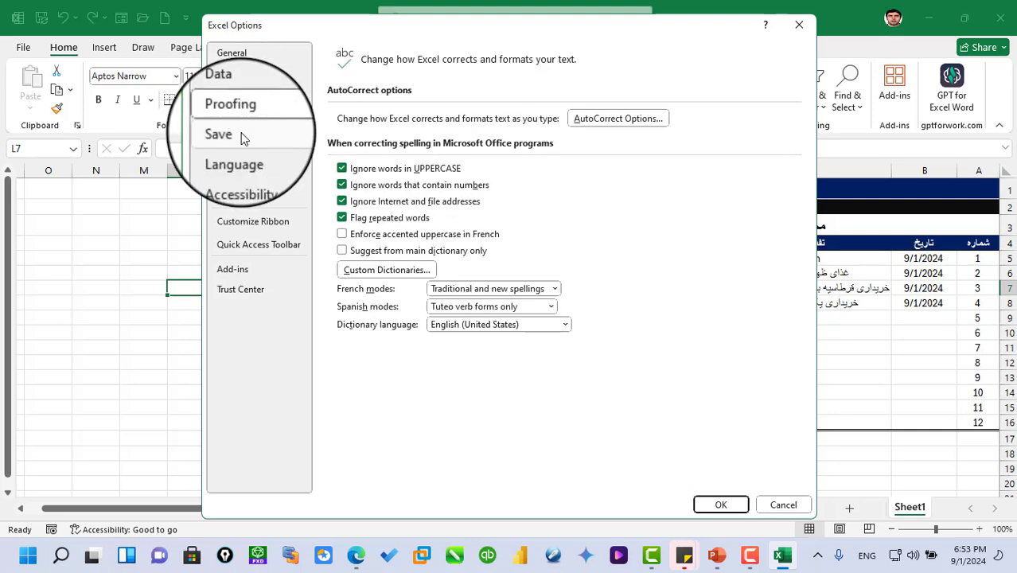
click(244, 138)
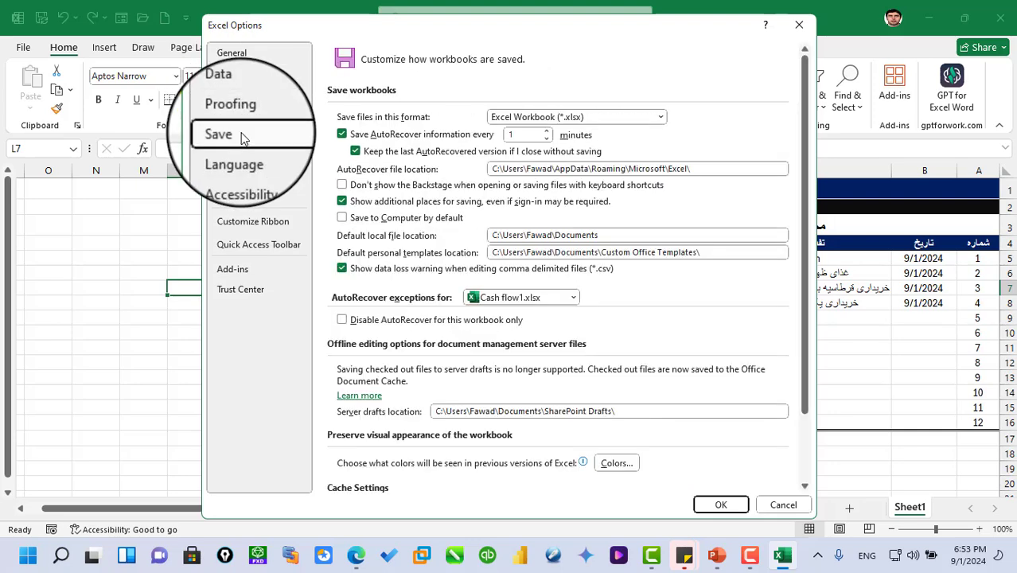
click(236, 58)
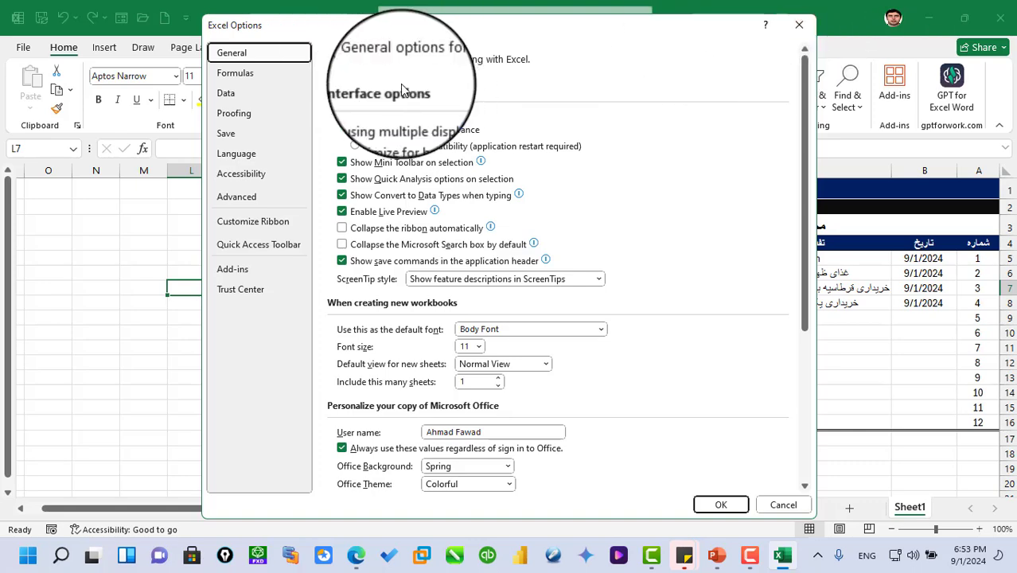
mouse_move(359, 201)
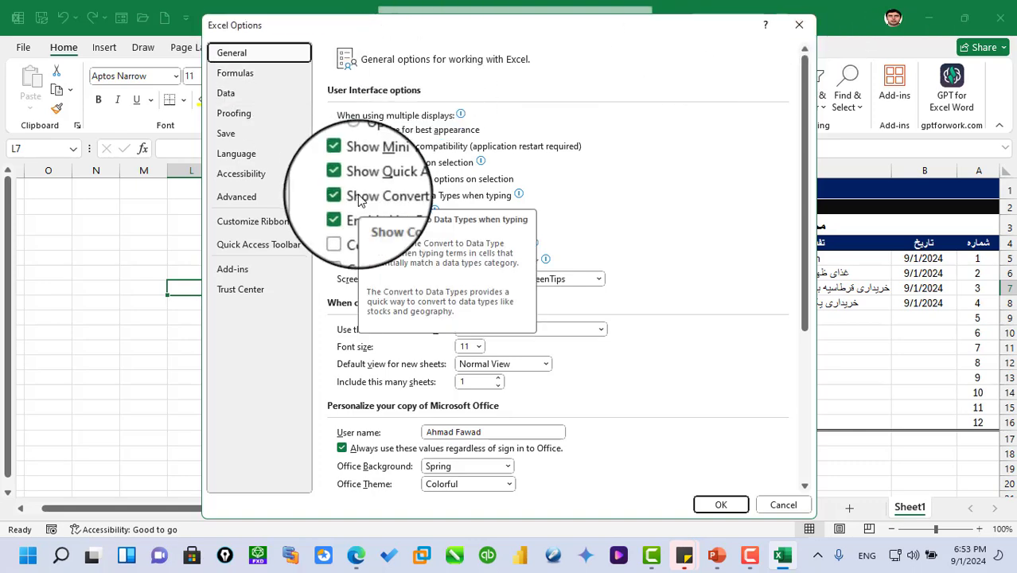
click(800, 29)
click(278, 303)
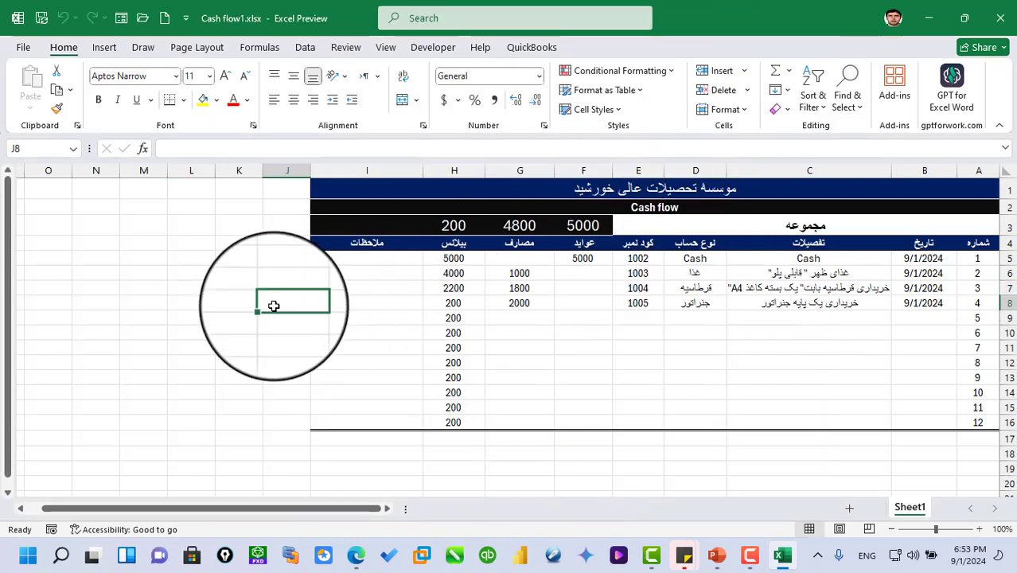